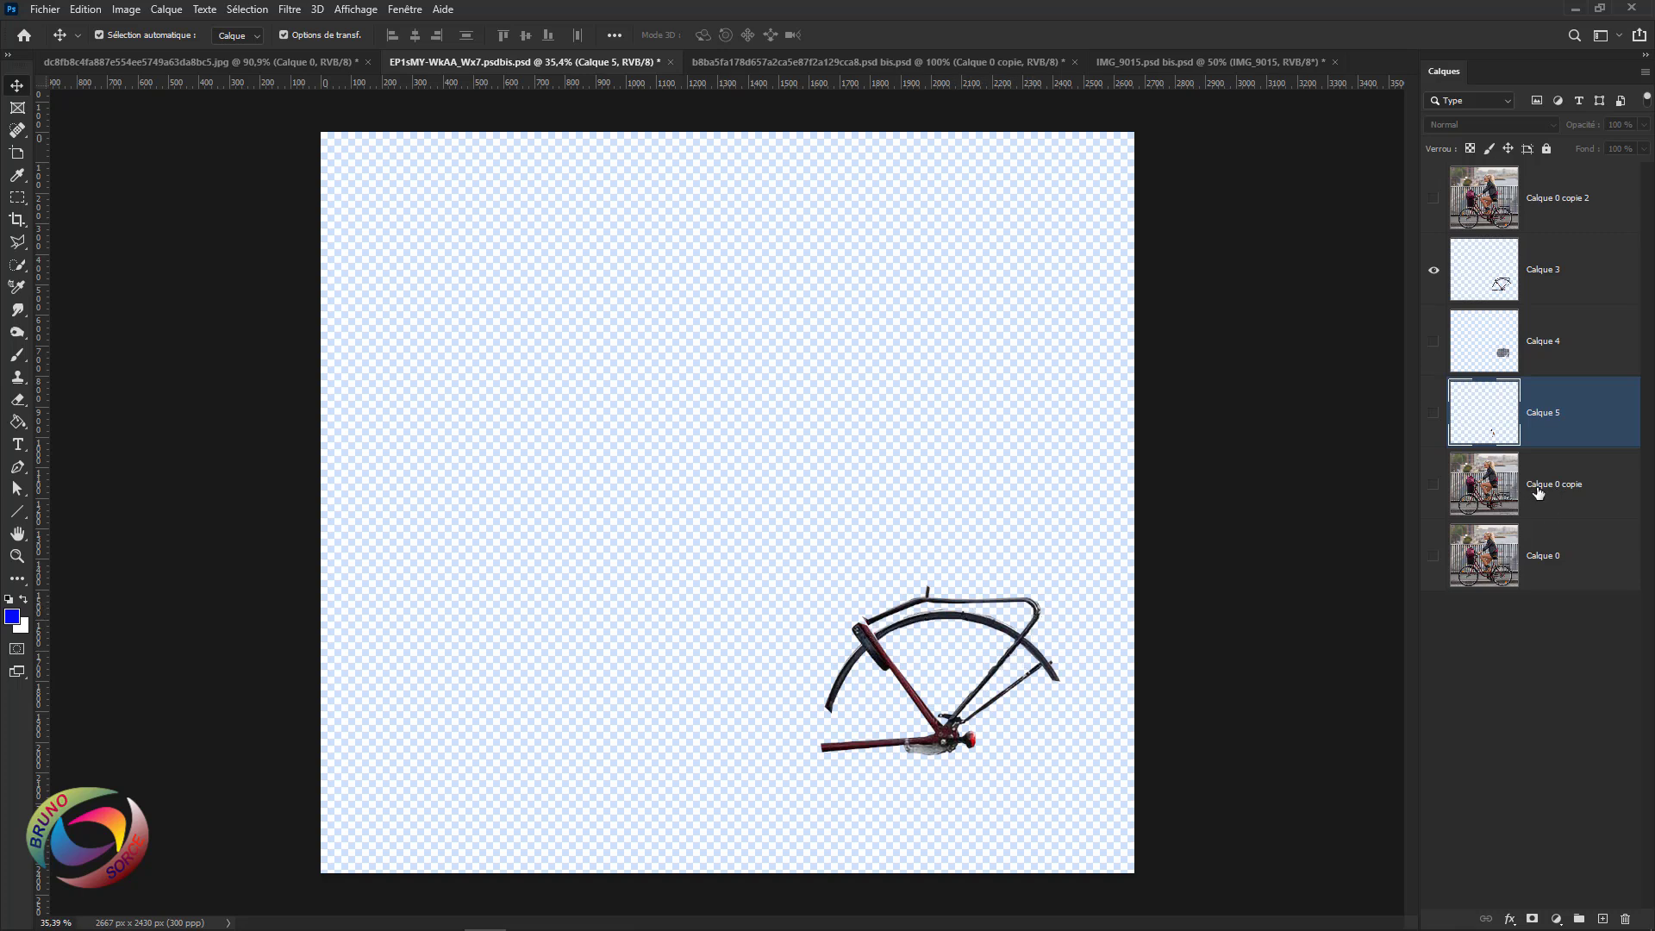
Show the Calque 5, Calque 4 and Calque 0 copie layers, briefly displaying Calque 0 copie 2 to compare, and deselect all layers.
click(1434, 414)
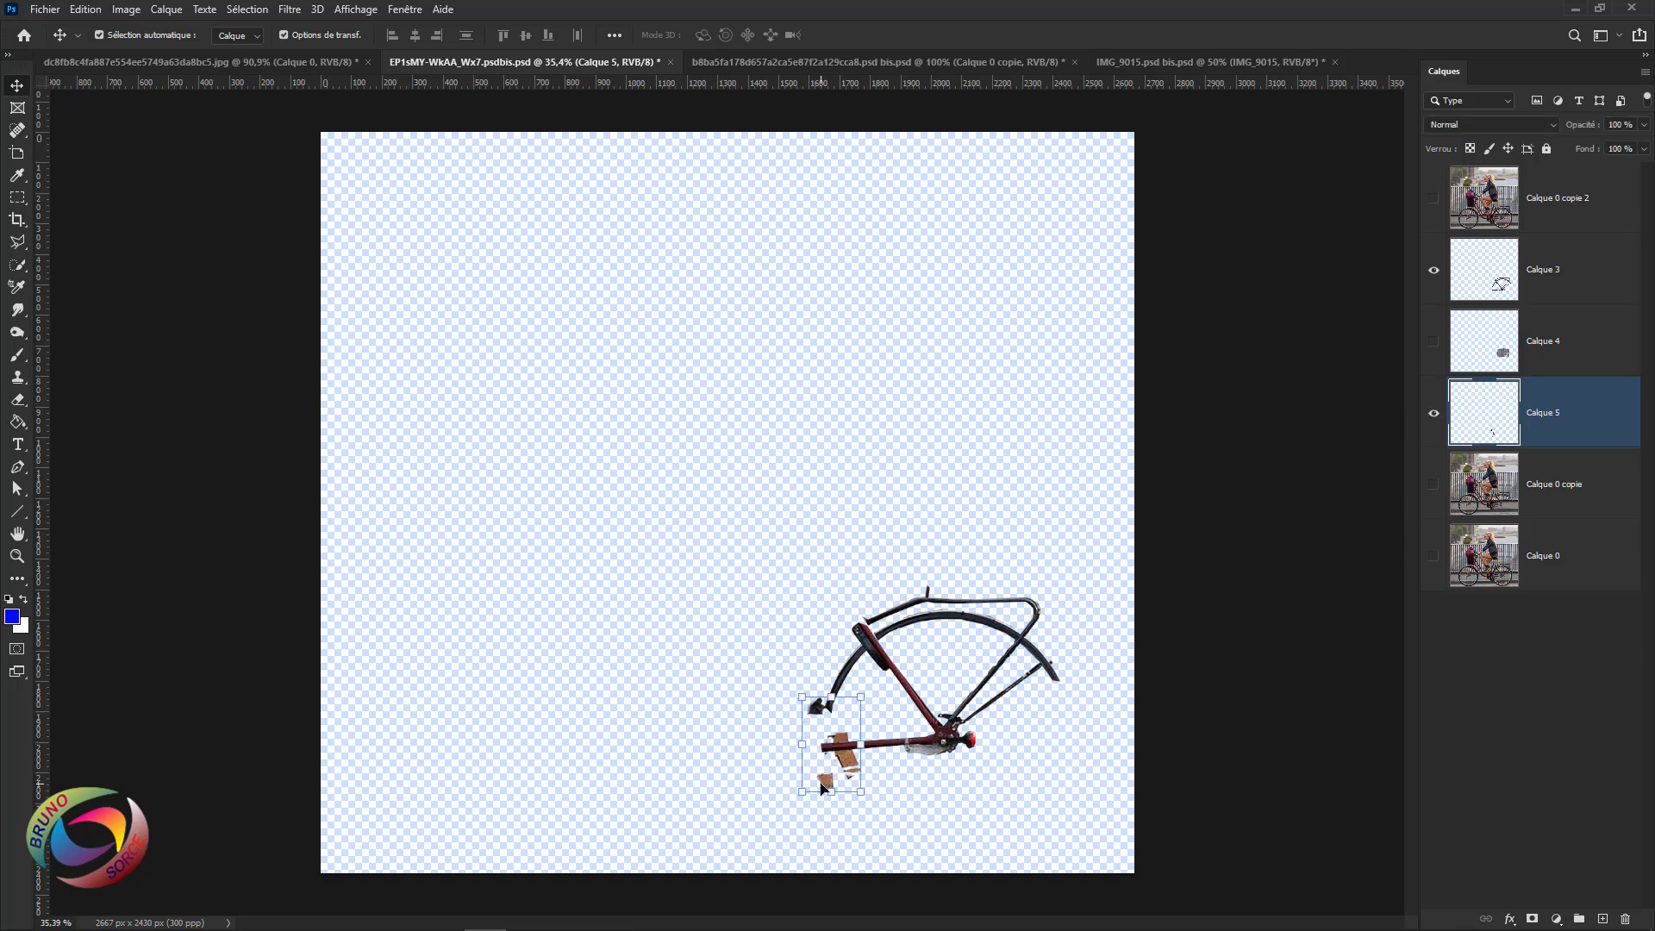
click(1434, 343)
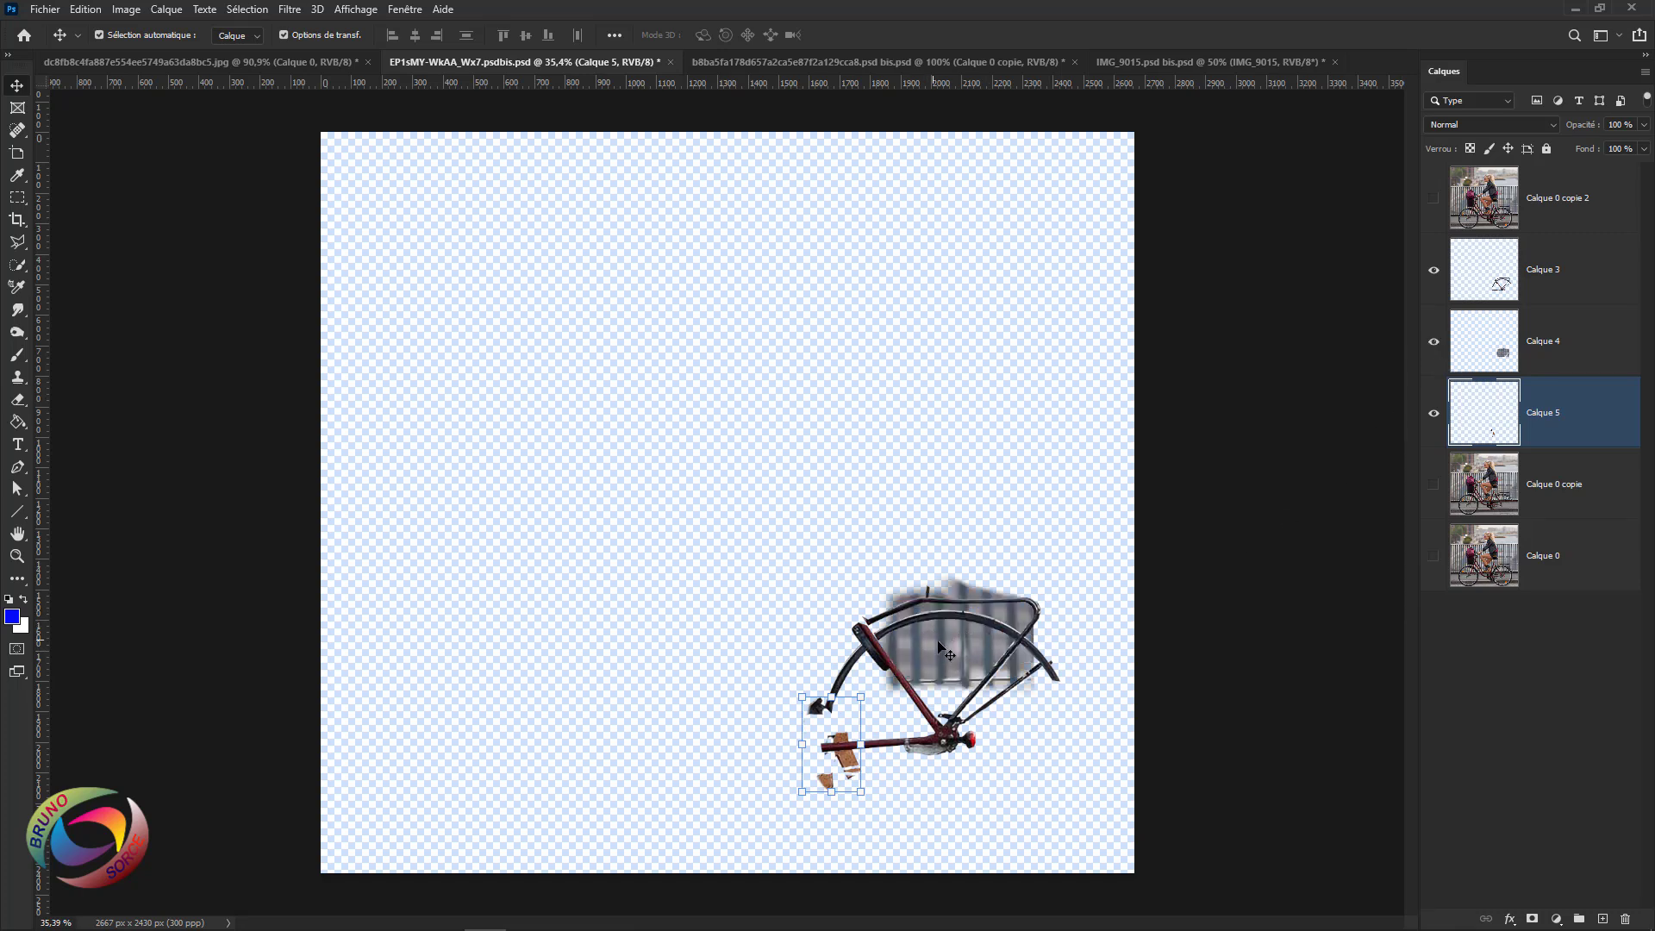
click(1434, 200)
click(1434, 484)
click(1434, 198)
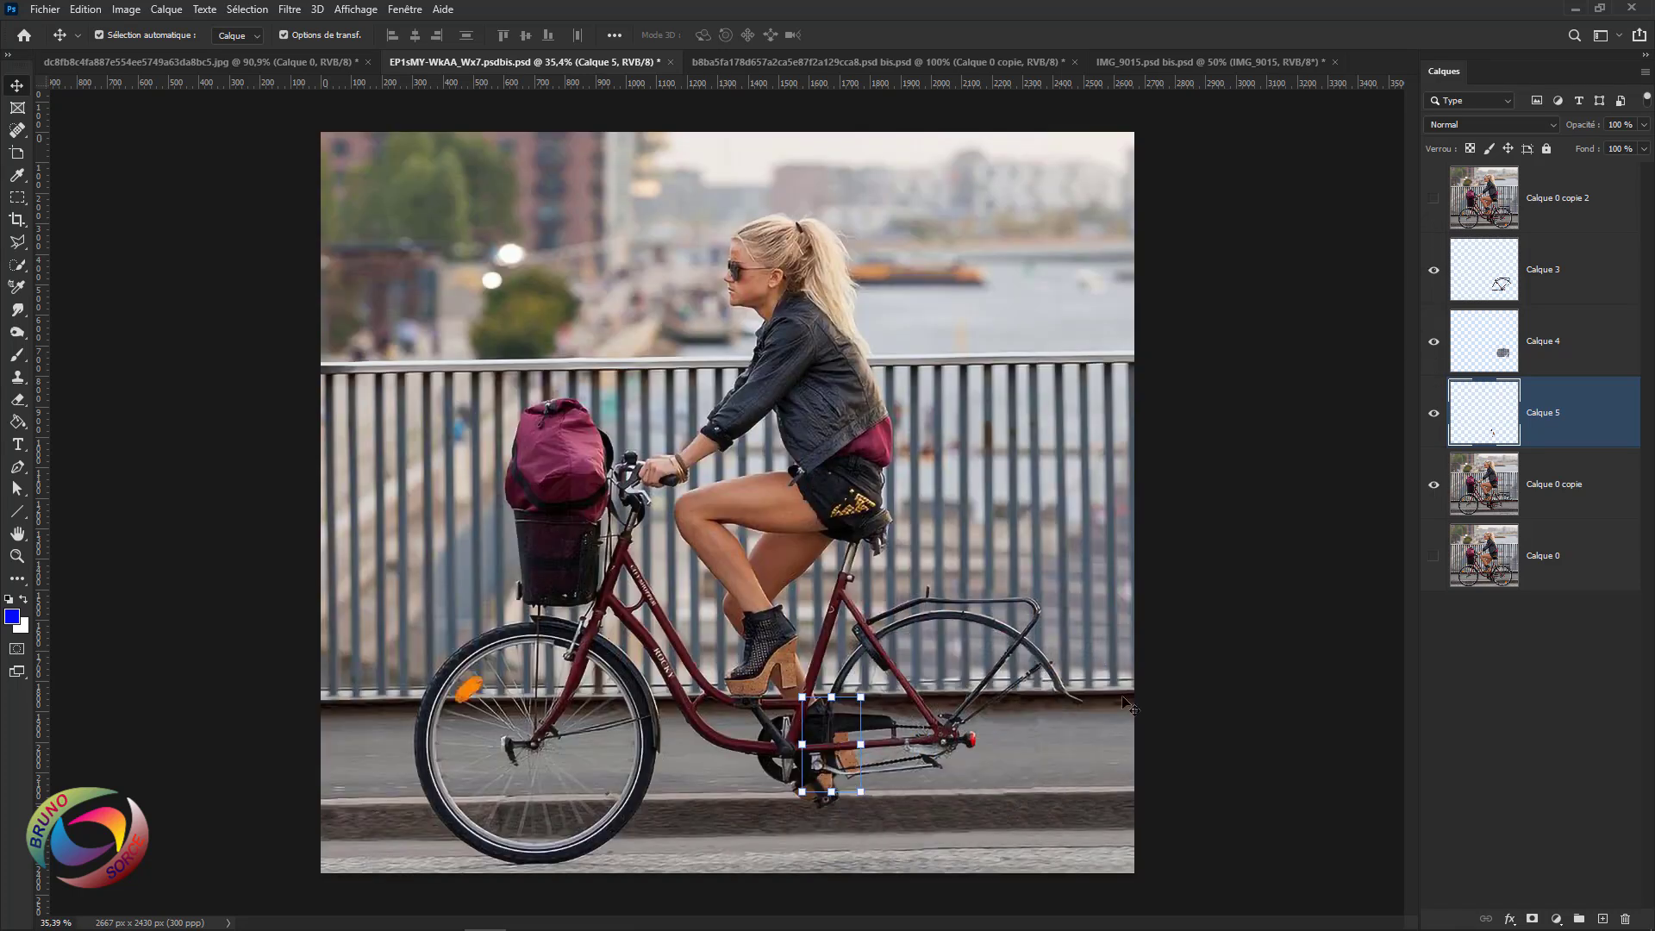
click(1276, 733)
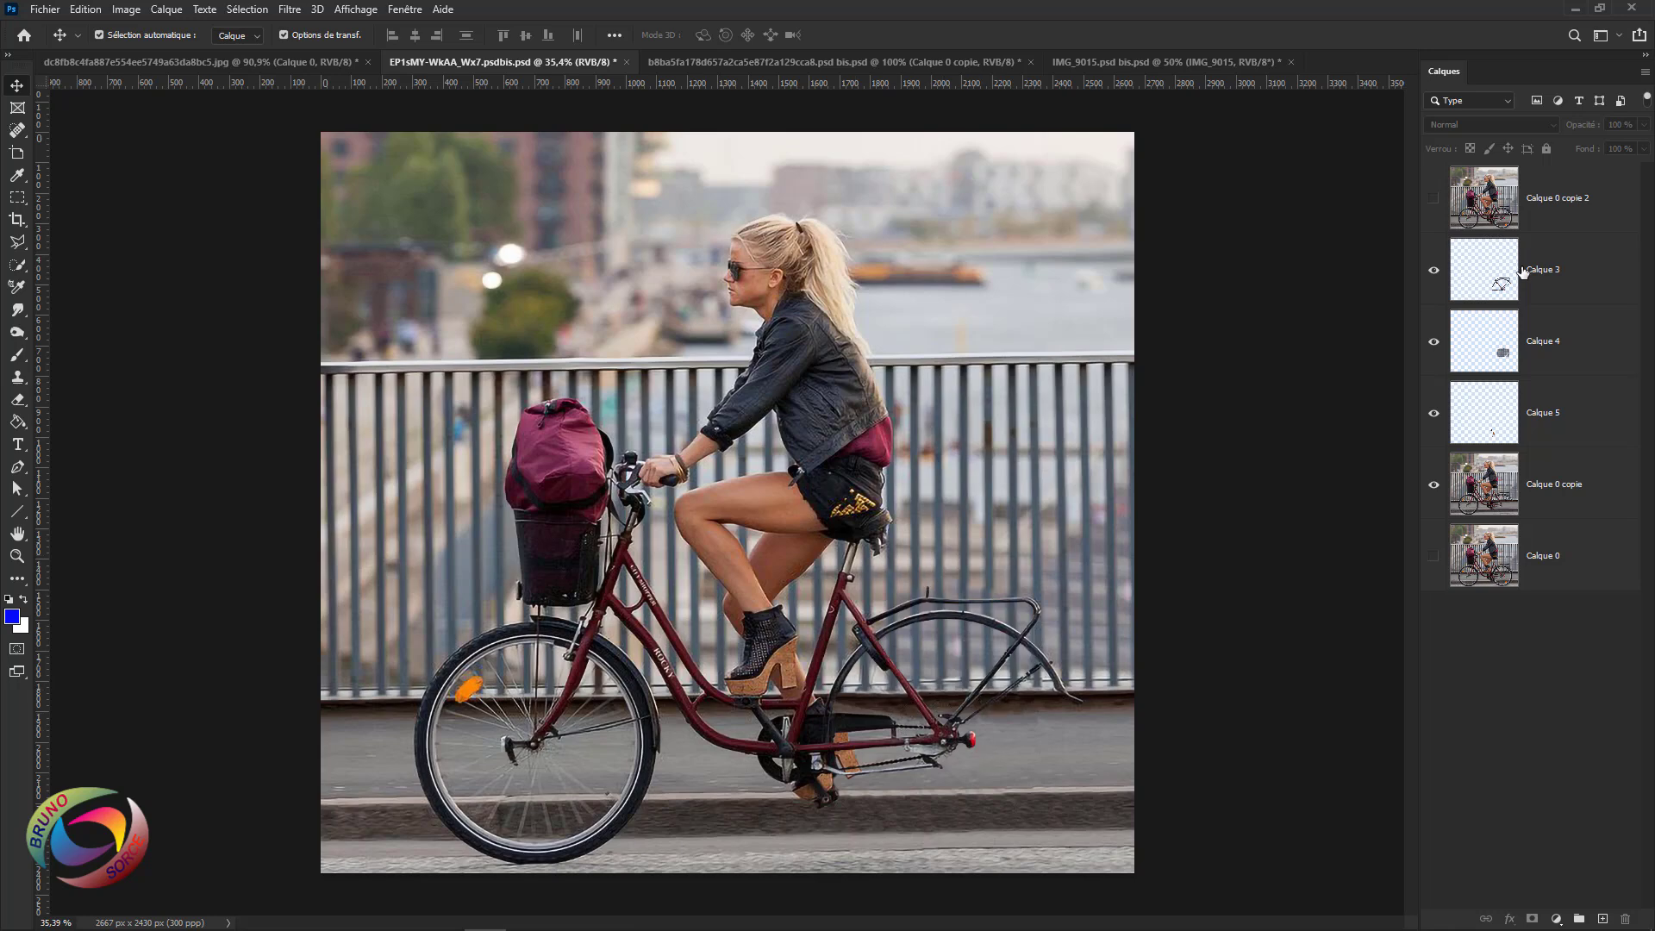
Switch to the image of the woman reading a newspaper and toggle Calque 0 copie to compare the retouch with the original.
click(842, 67)
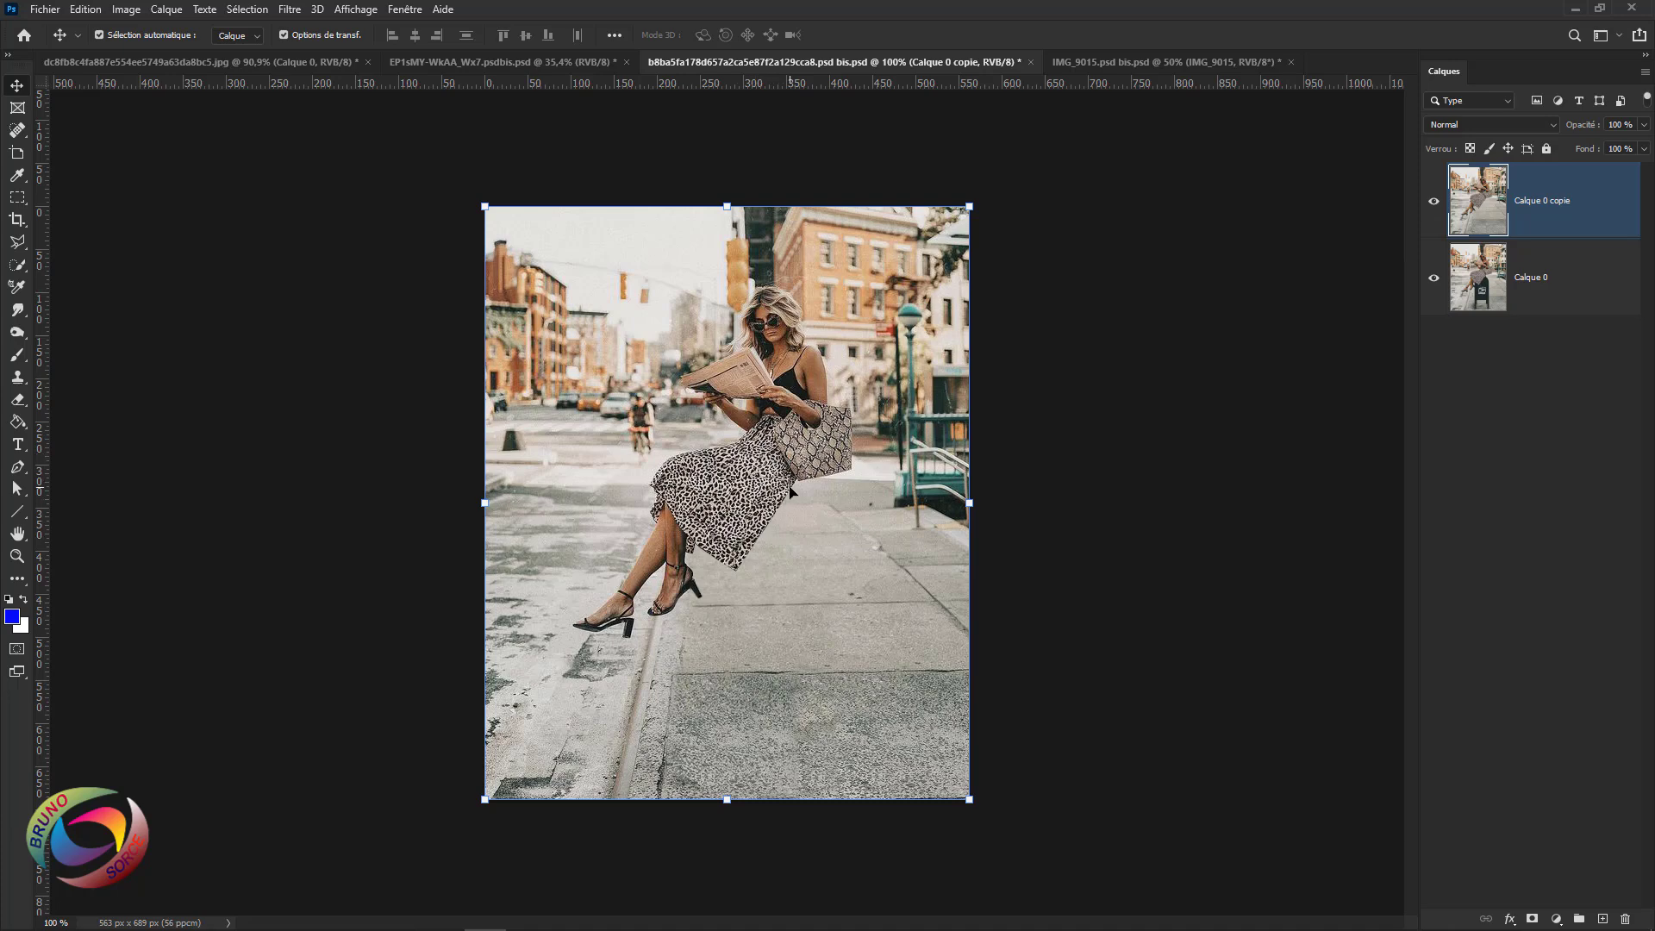
click(1434, 201)
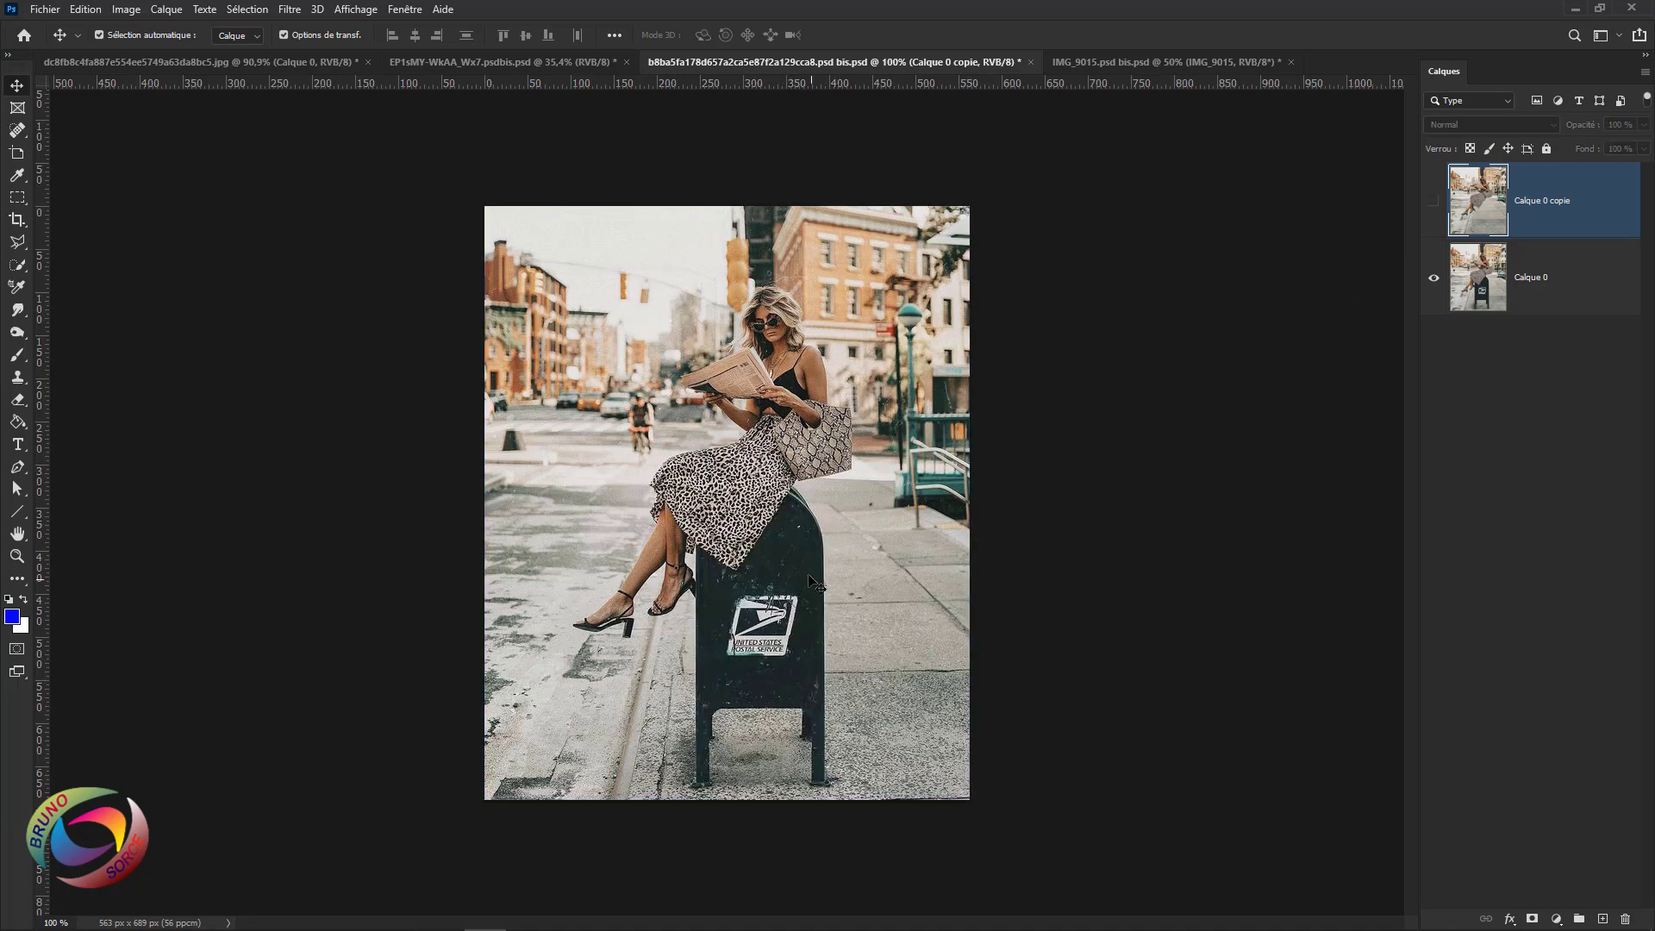
click(1434, 201)
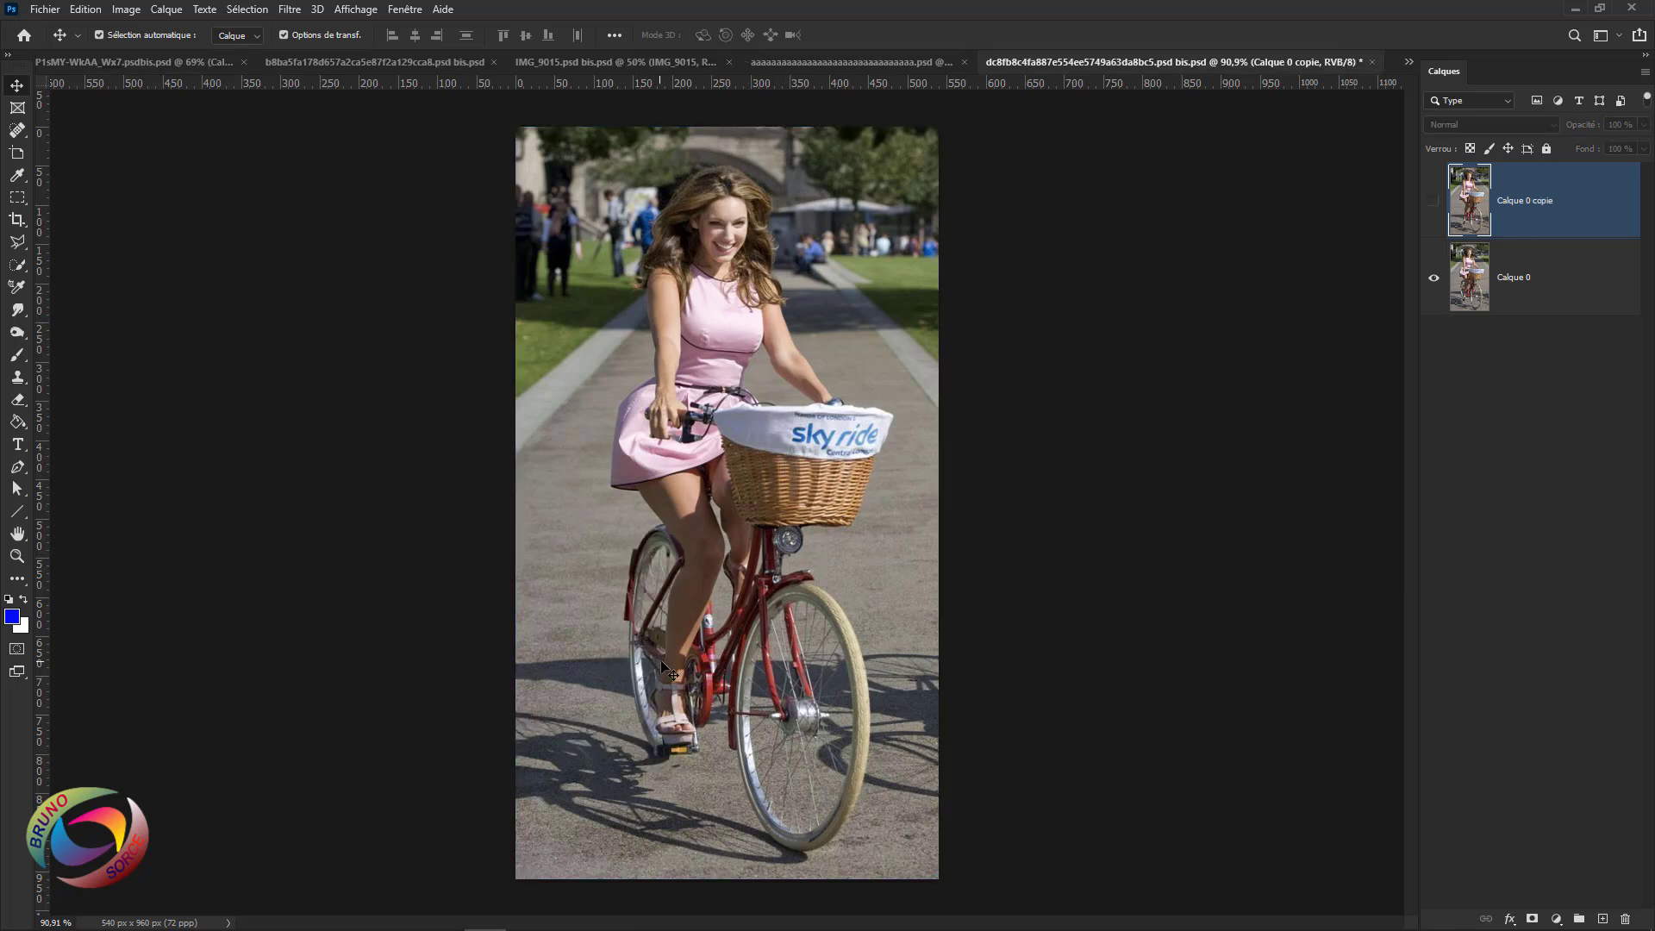
click(1544, 263)
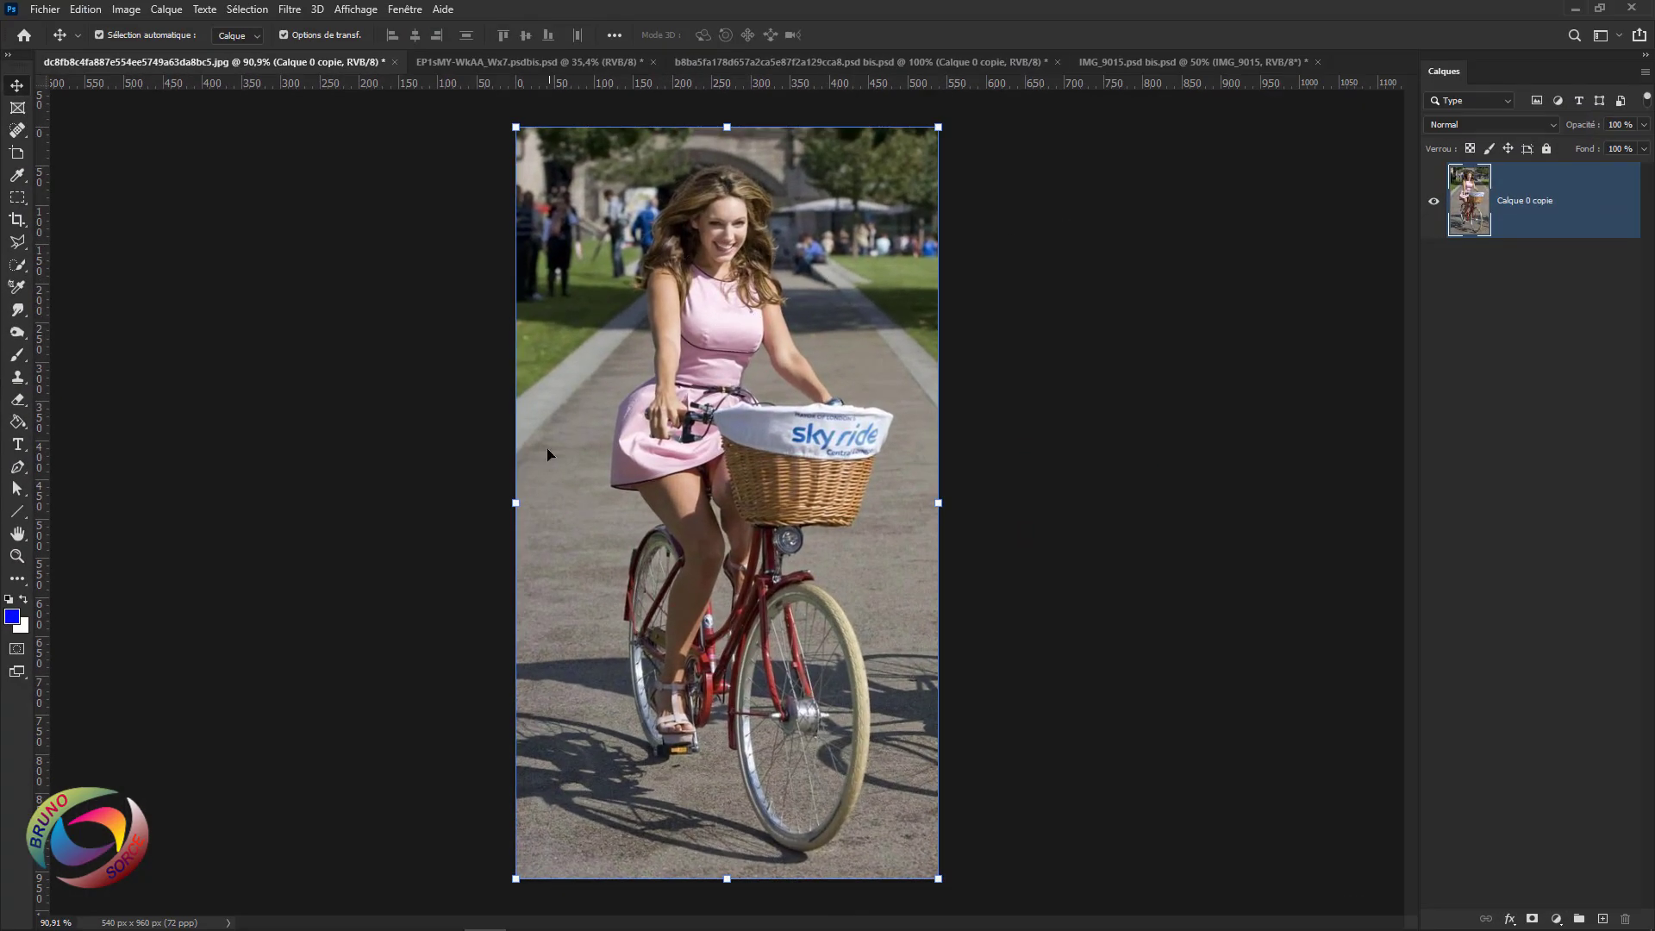
Activate the Clone Stamp tool for the sky ride bicycle photo and set its sampling to Calque actif.
scroll(681, 690, up, 8)
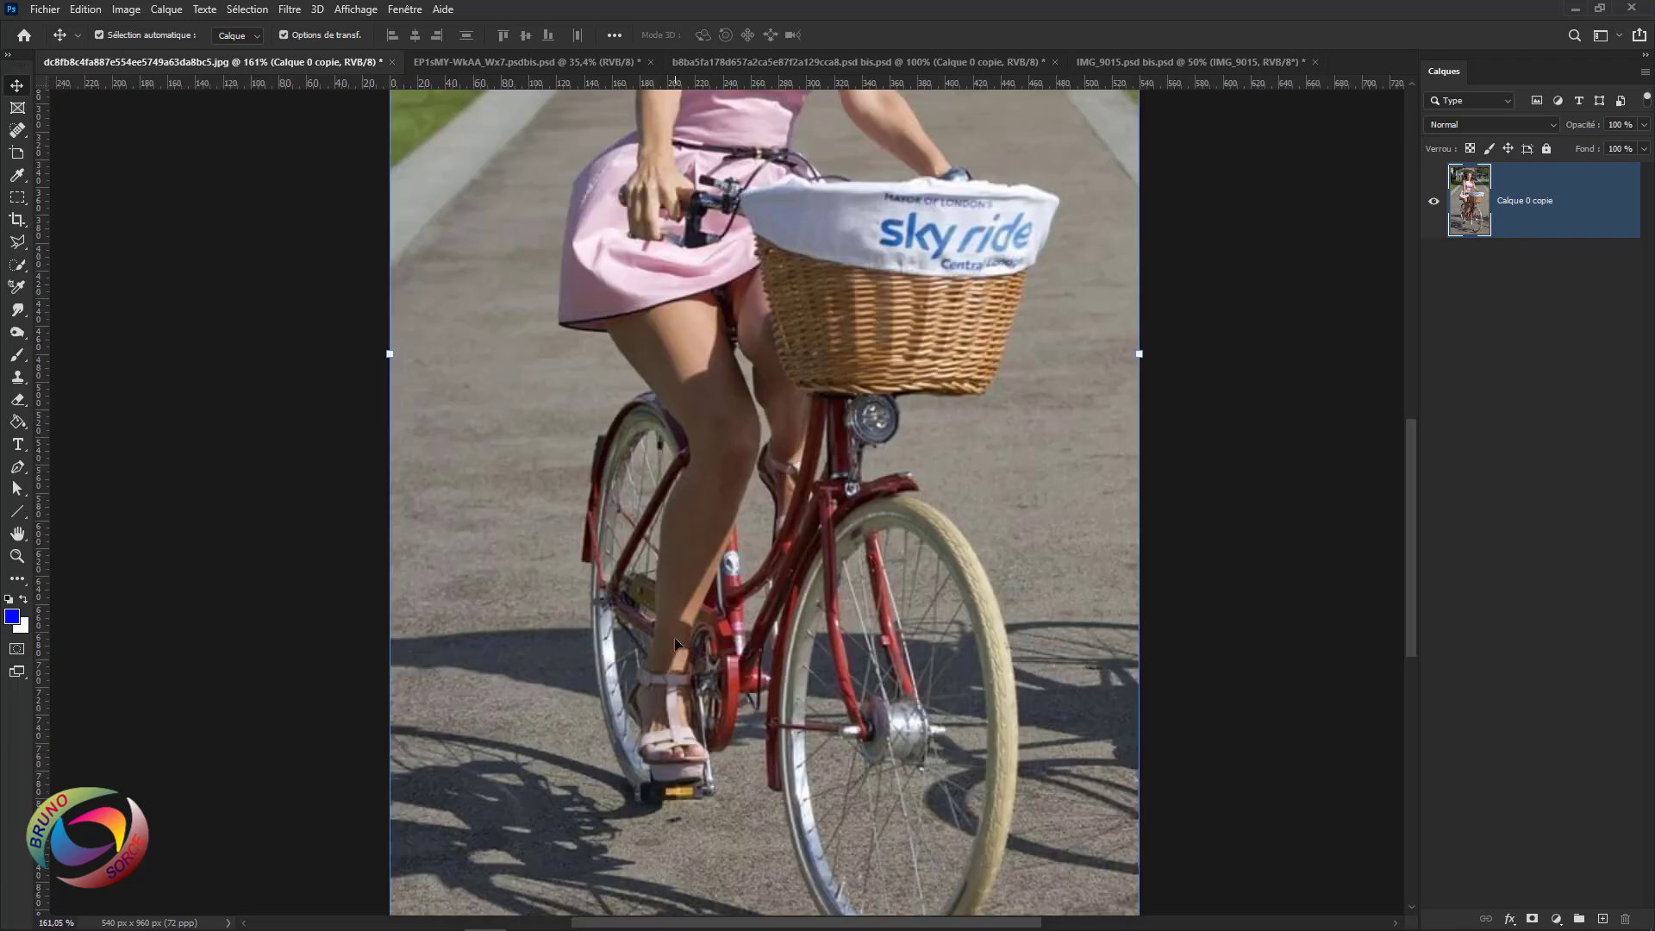
drag(717, 627, 780, 511)
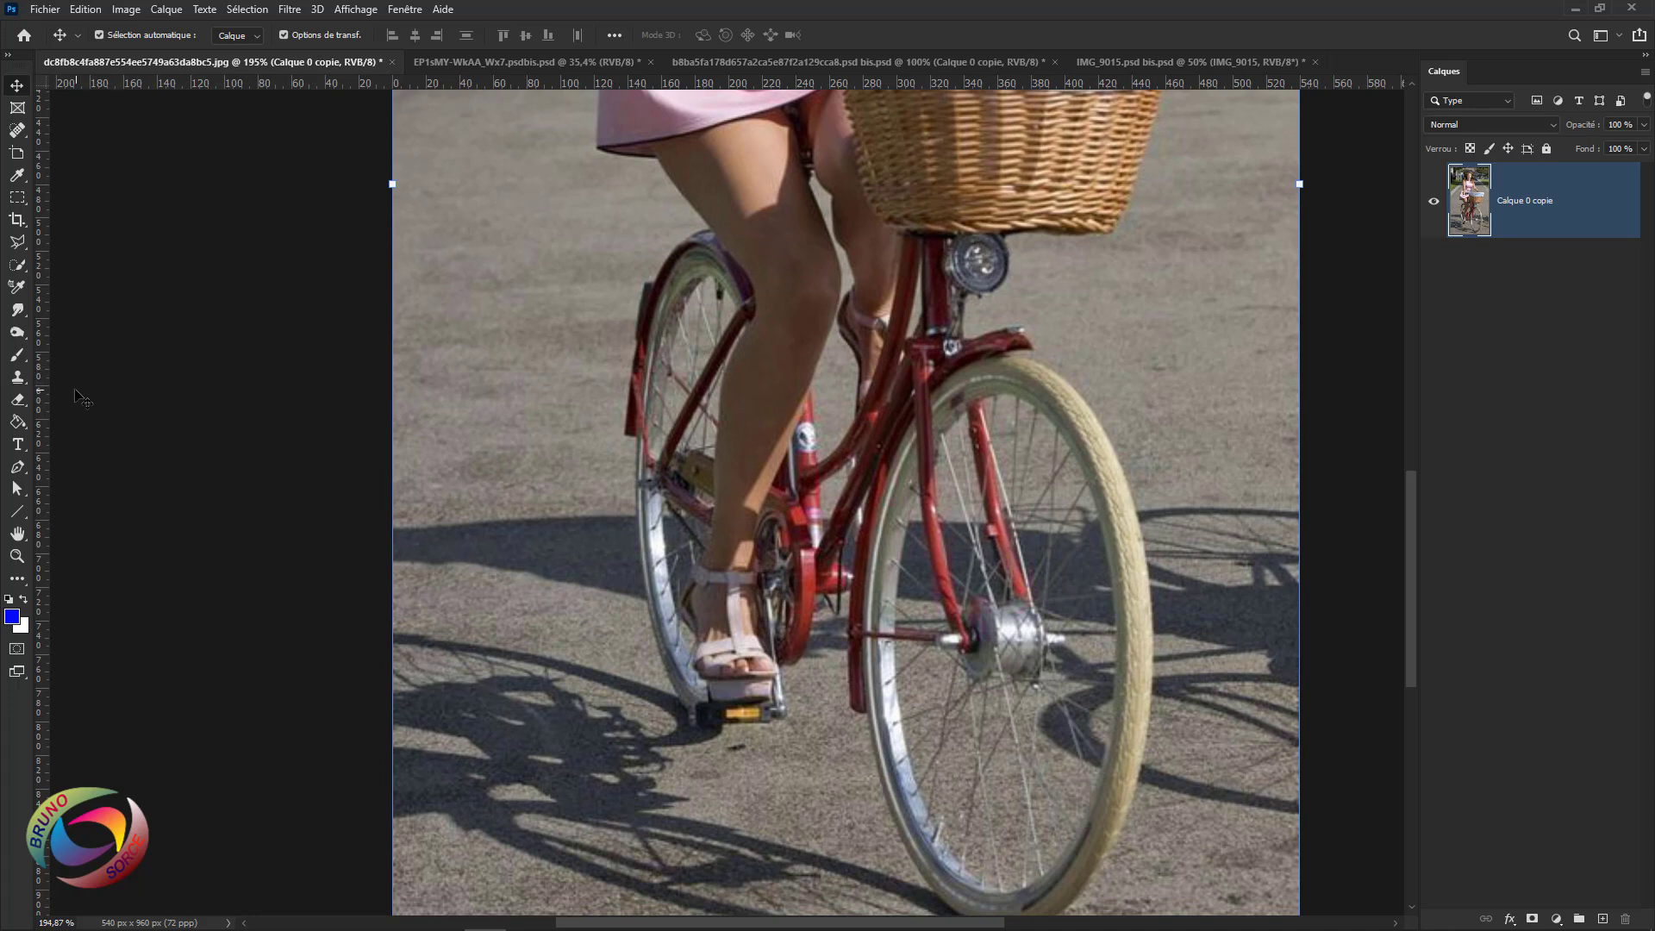
click(17, 377)
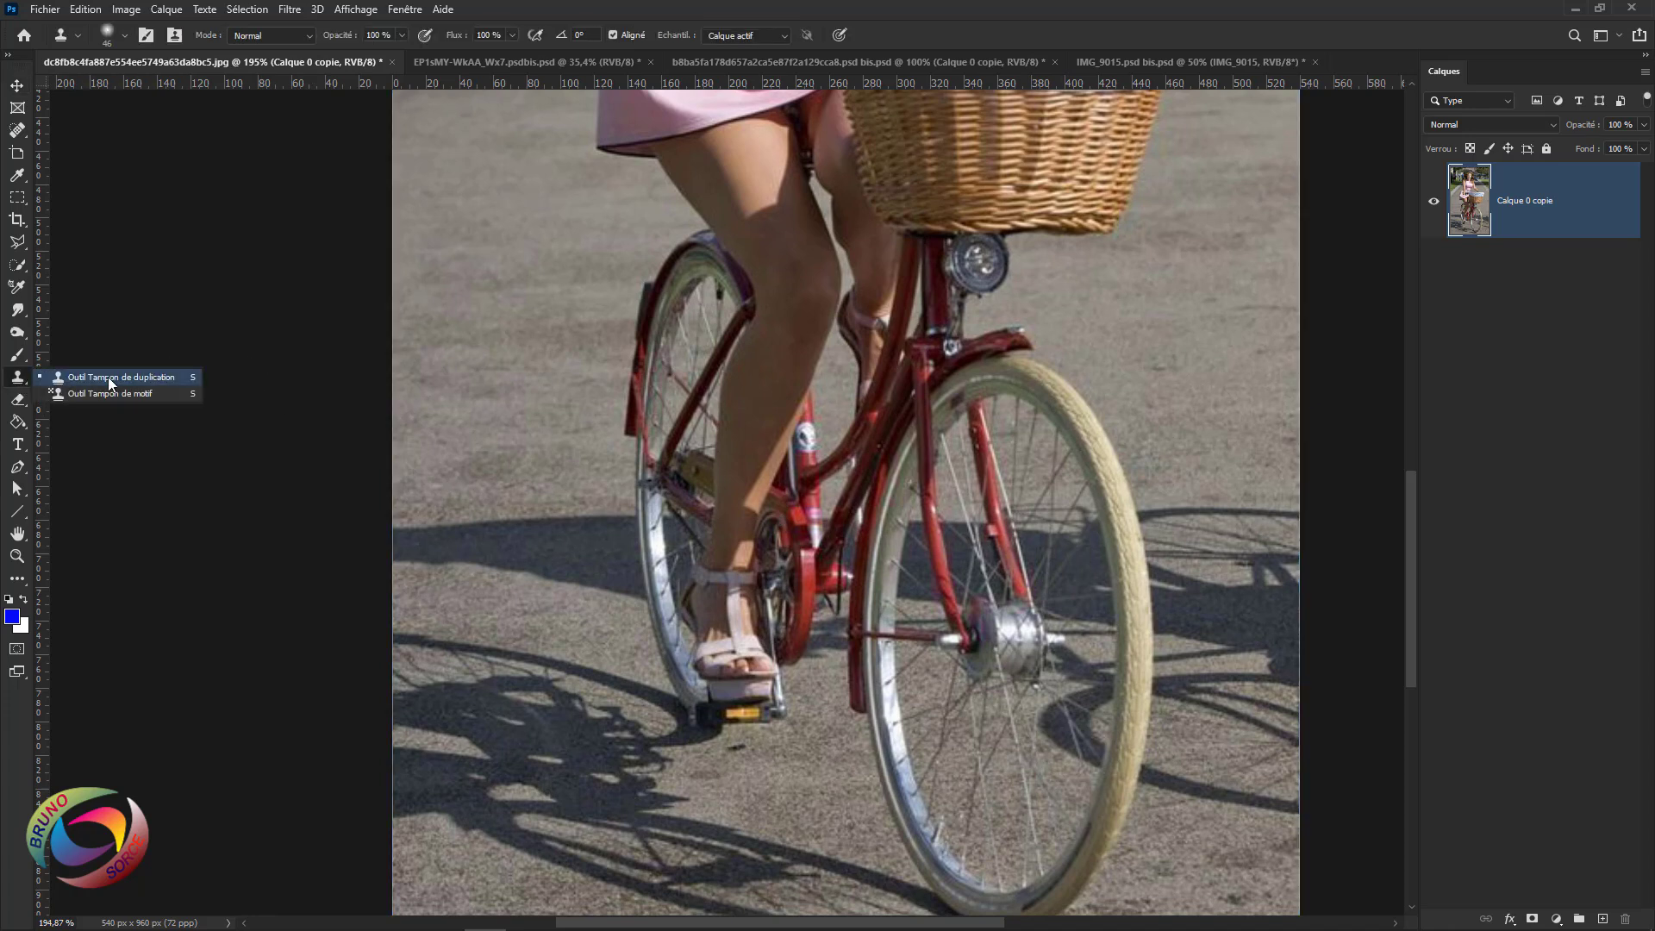
click(111, 376)
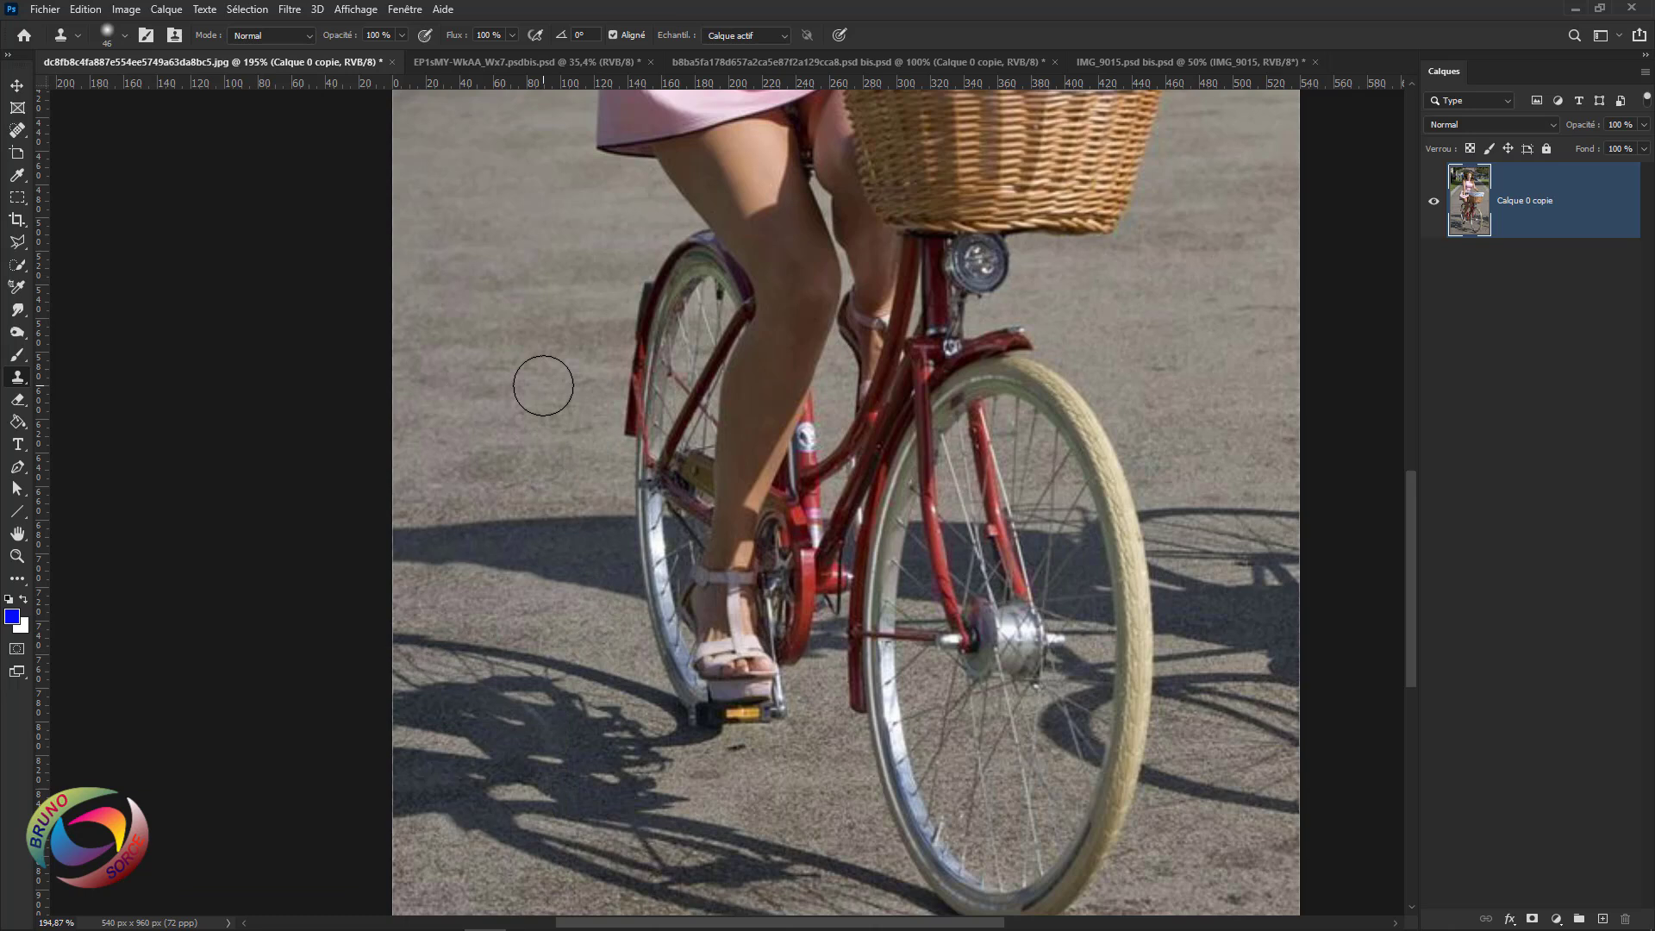
key(Caps_Lock)
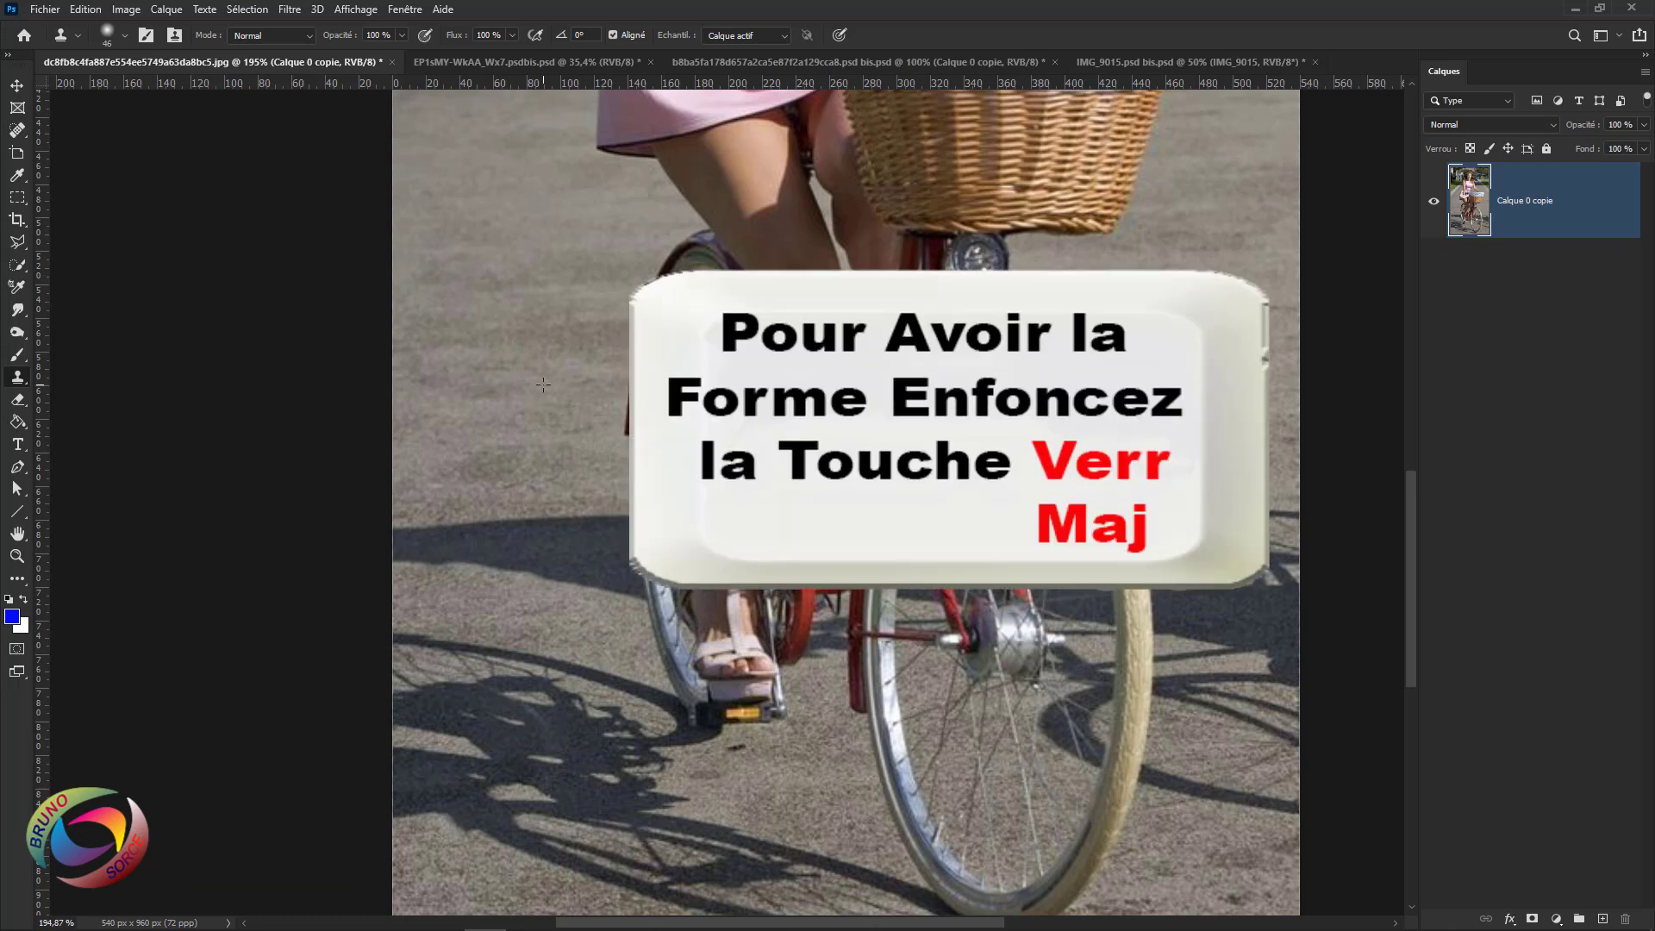
key(Caps_Lock)
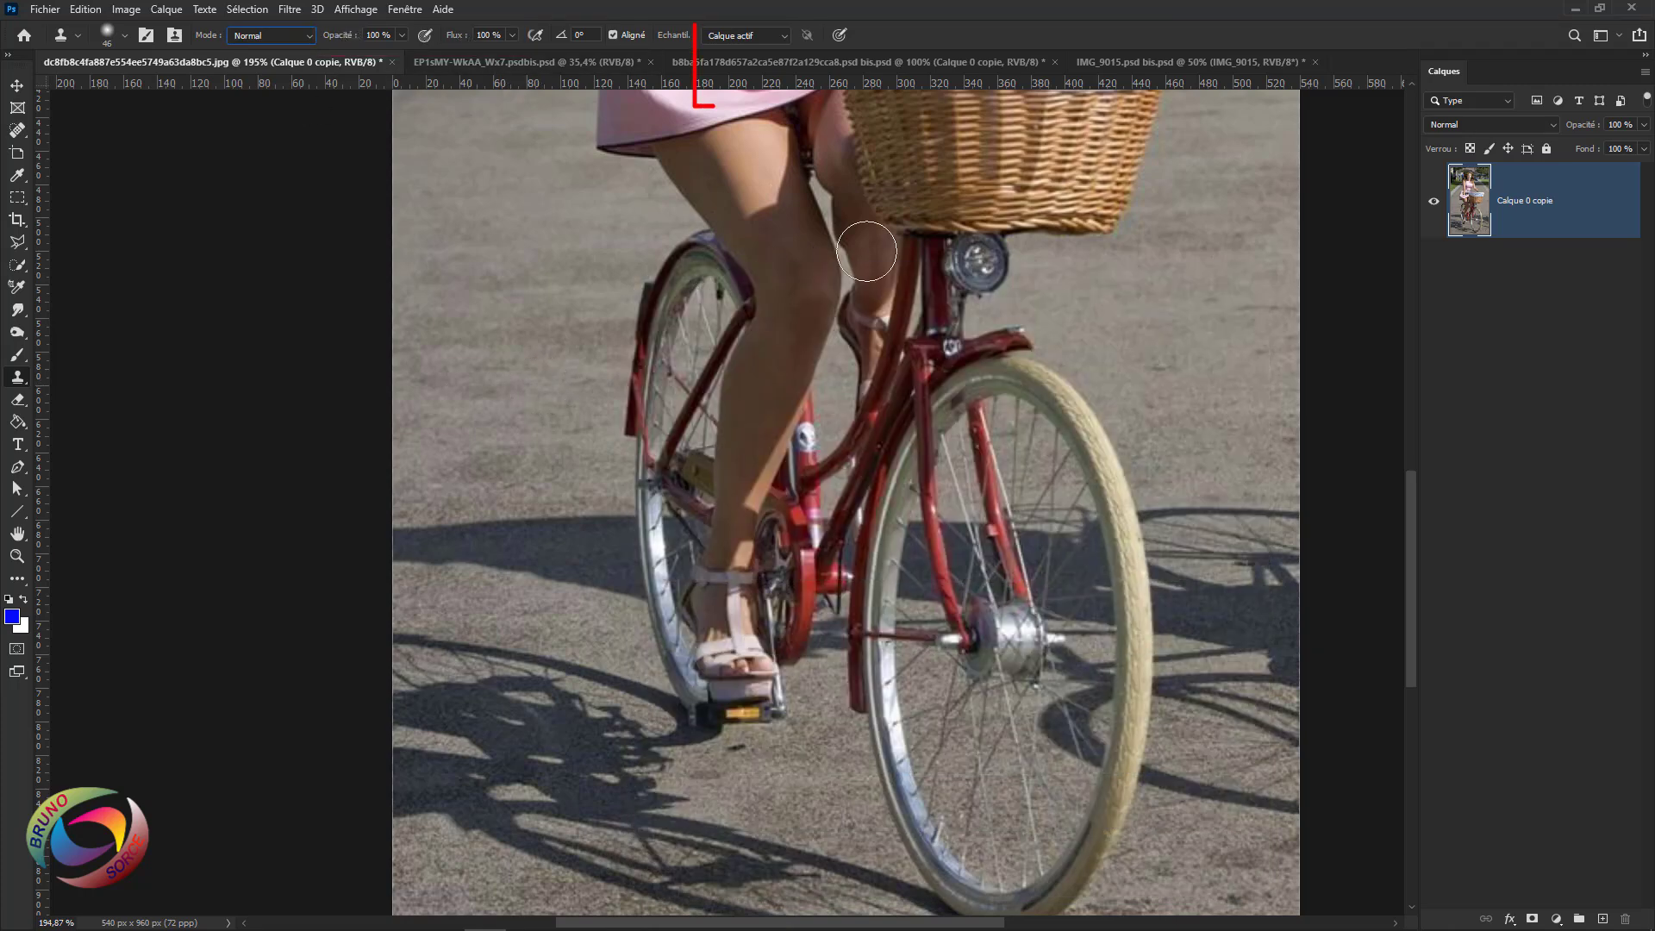
click(783, 36)
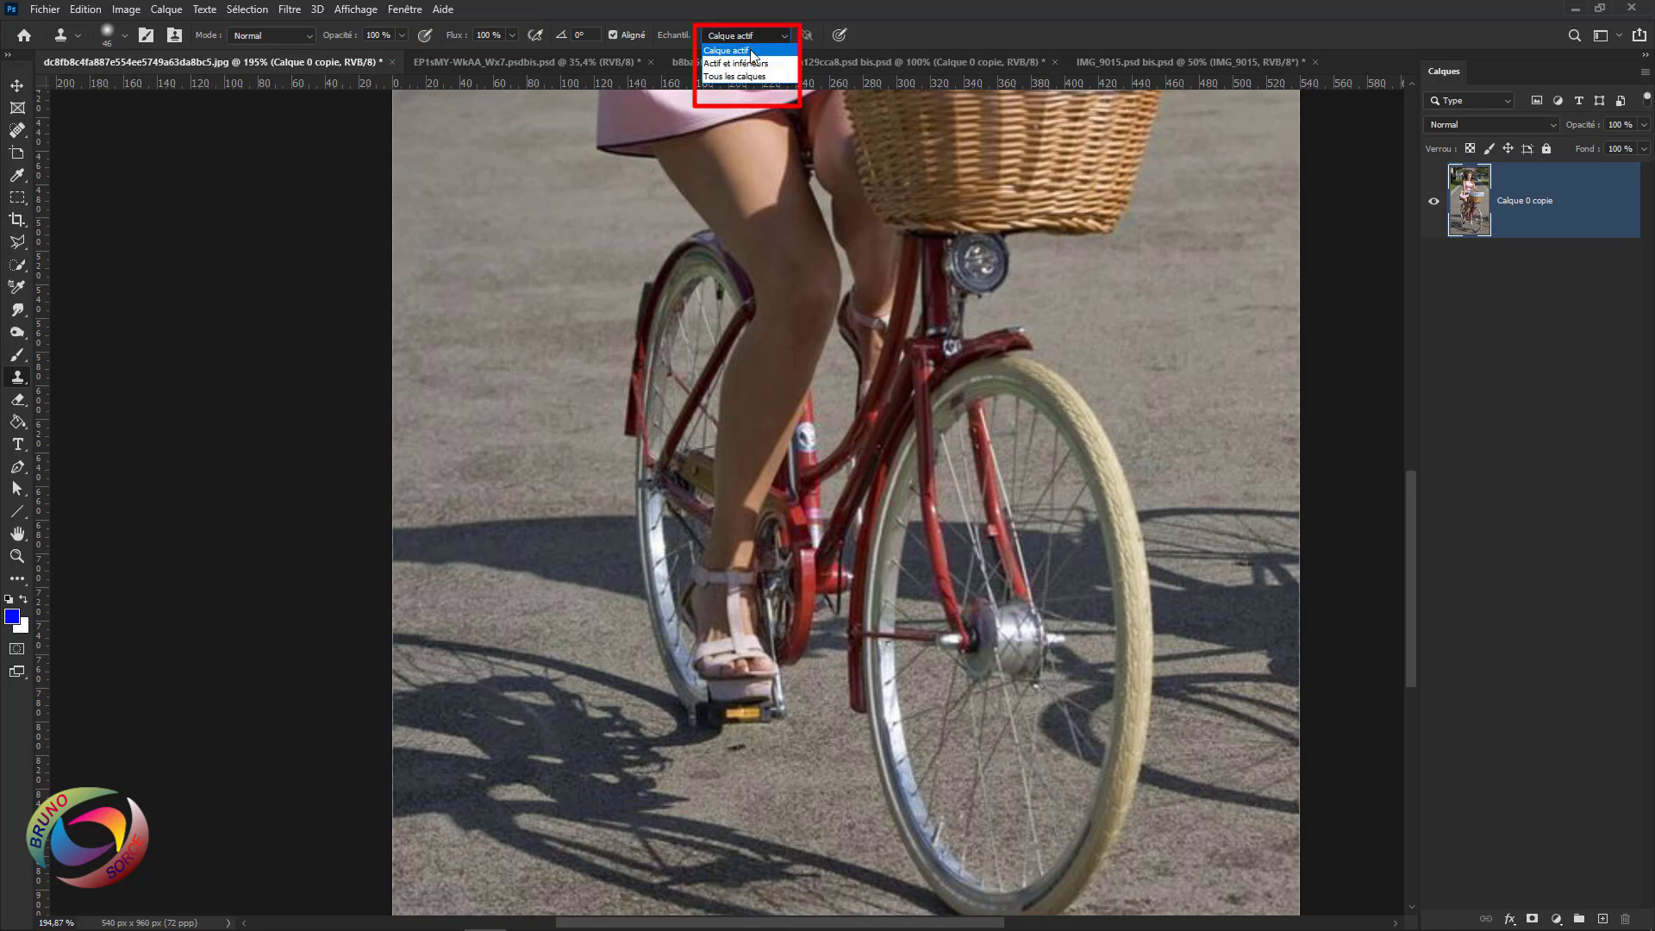
click(750, 51)
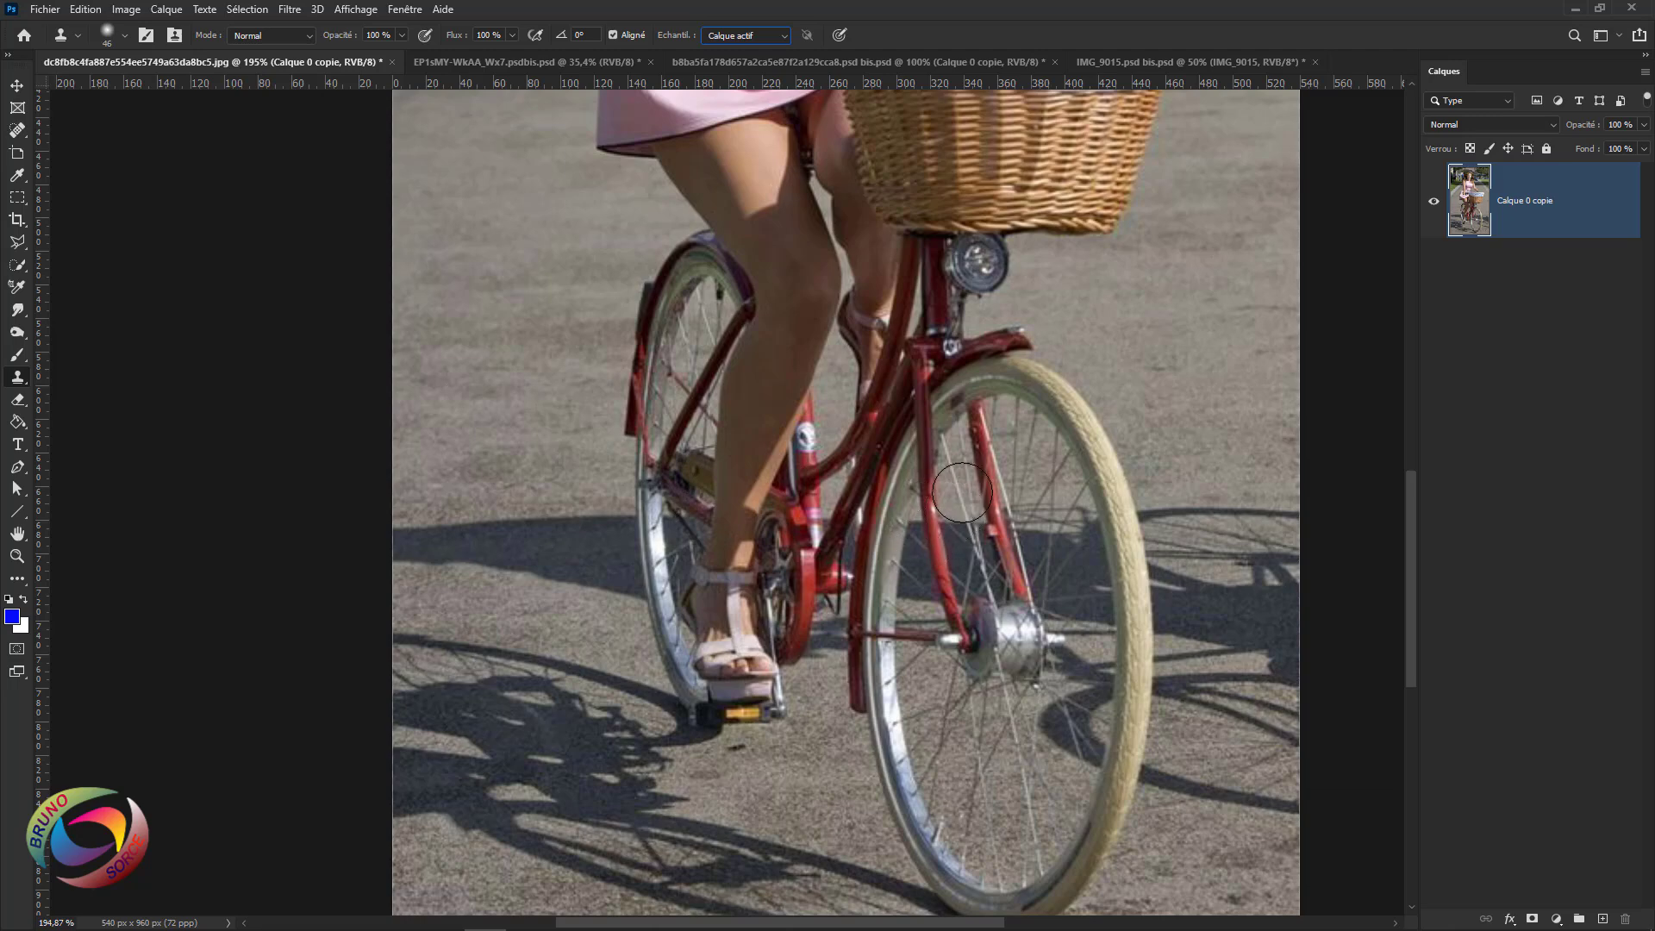
Sample the woman's face and clone her head and hair onto the background beside her.
drag(957, 504, 670, 571)
drag(690, 412, 717, 770)
drag(758, 215, 757, 487)
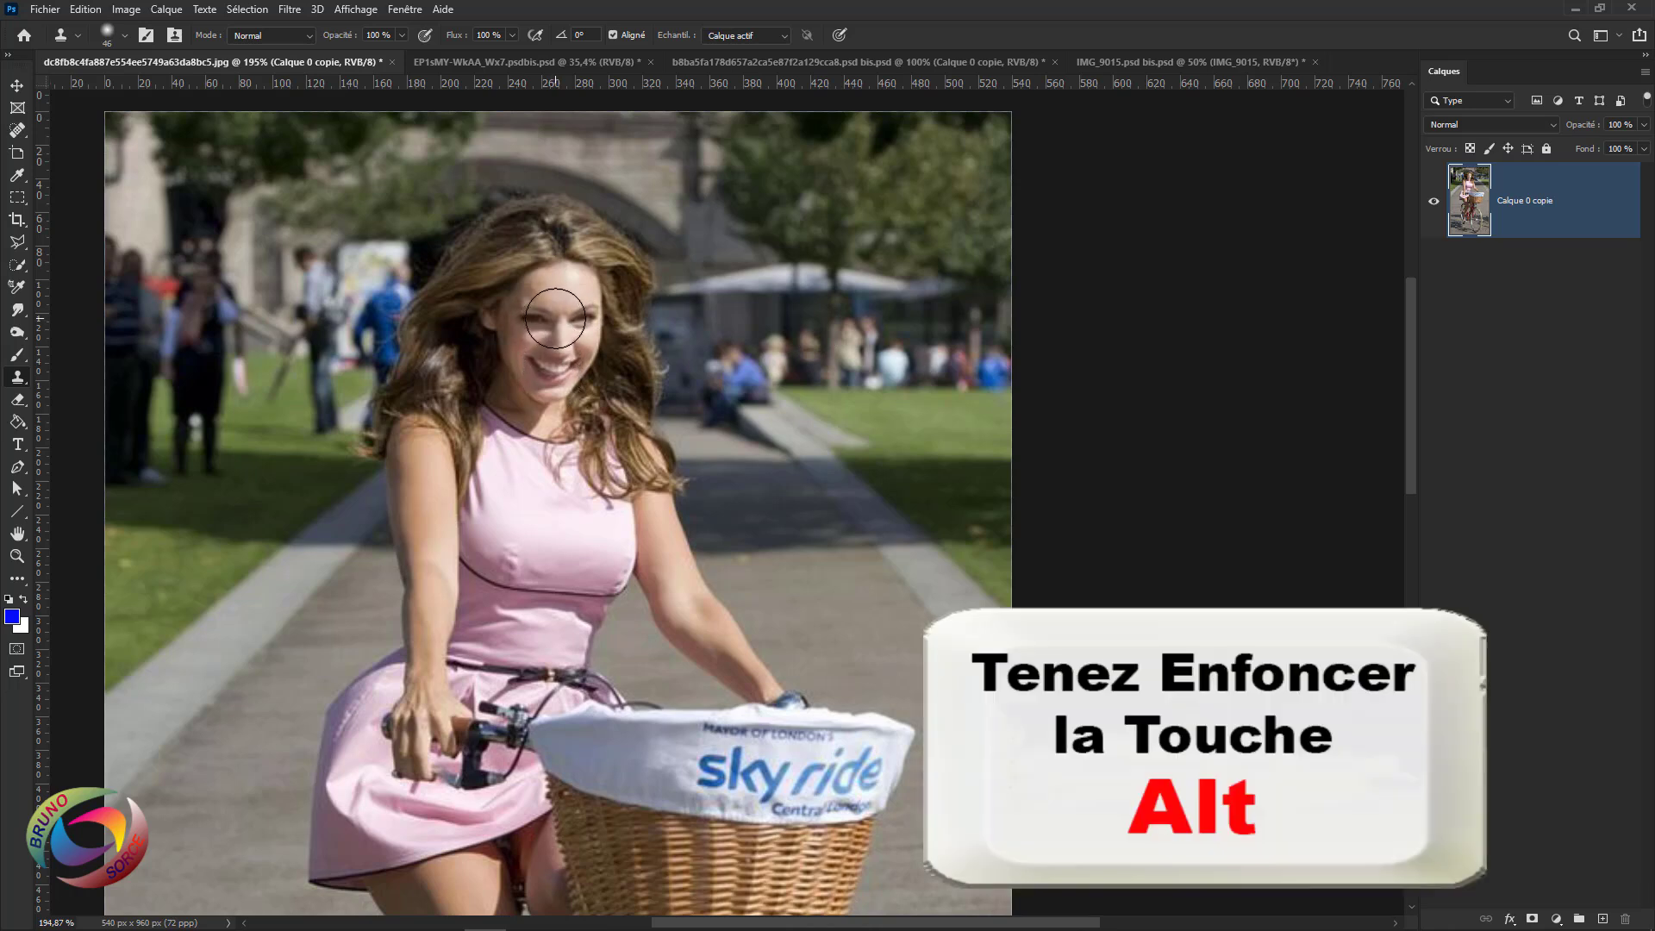
key(alt)
alt+click(556, 317)
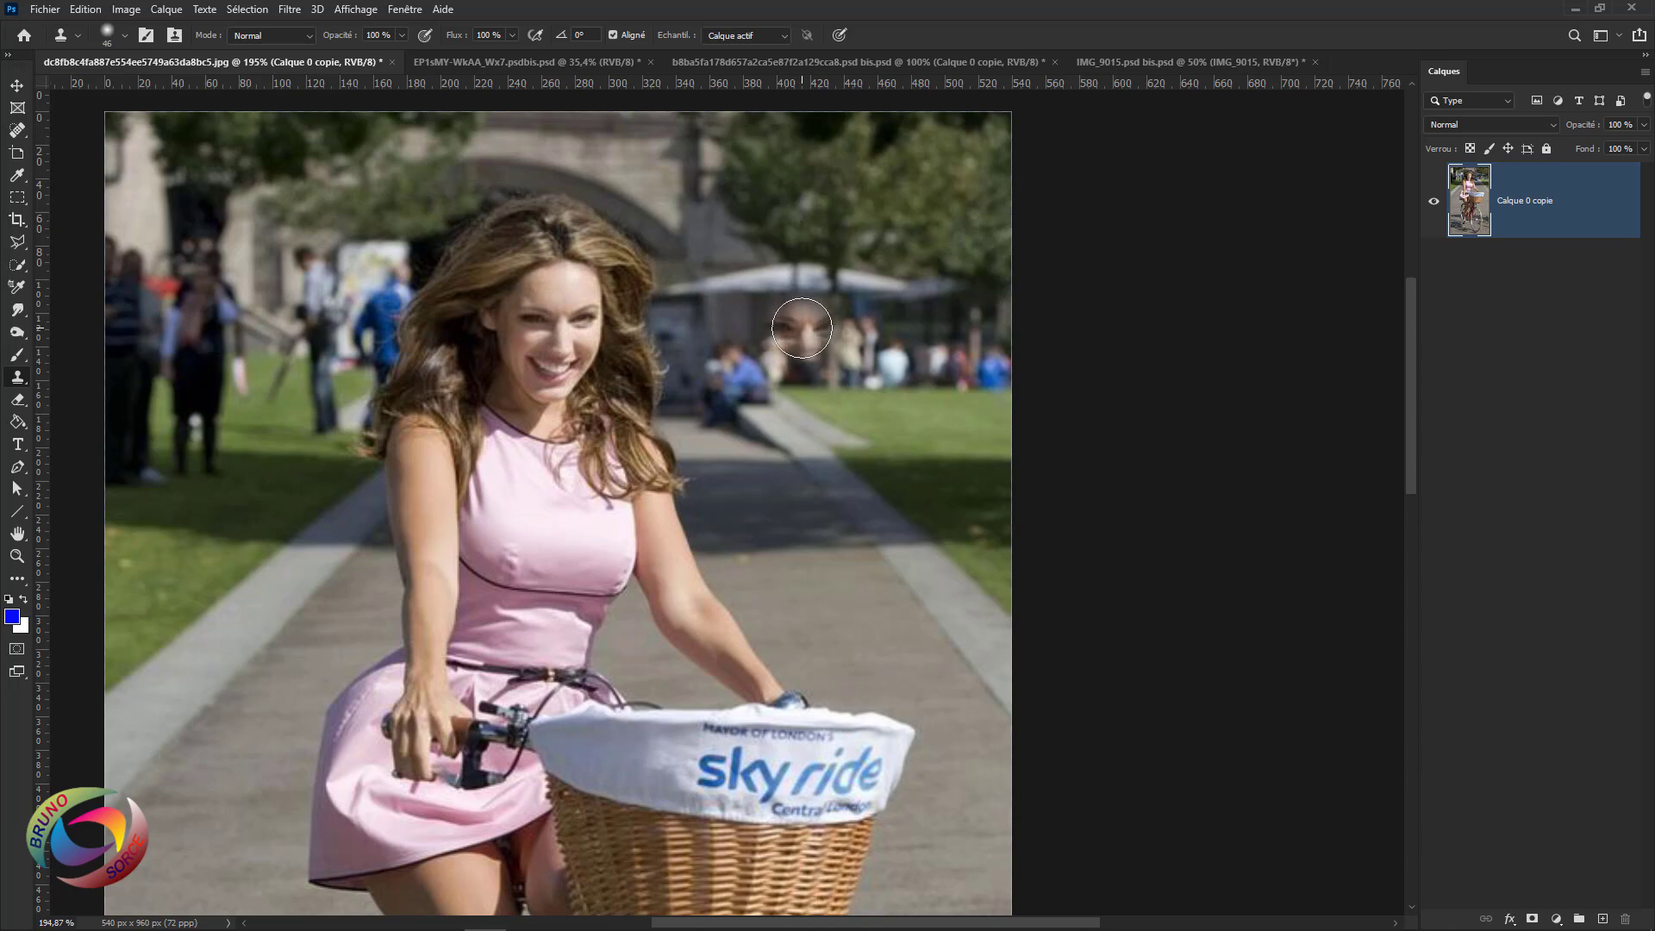
mouse_move(803, 328)
mouse_down()
mouse_move(803, 369)
mouse_move(765, 353)
mouse_move(763, 315)
mouse_move(796, 292)
mouse_move(830, 305)
mouse_move(845, 359)
mouse_move(778, 381)
mouse_move(746, 351)
mouse_move(741, 306)
mouse_move(763, 269)
mouse_move(839, 269)
mouse_move(796, 241)
mouse_move(729, 243)
mouse_move(736, 220)
mouse_move(788, 218)
mouse_move(844, 255)
mouse_move(875, 361)
mouse_move(873, 325)
mouse_move(848, 396)
mouse_move(762, 402)
mouse_move(729, 378)
mouse_move(703, 282)
mouse_move(687, 370)
mouse_move(677, 336)
mouse_move(698, 426)
mouse_move(799, 445)
mouse_move(851, 401)
mouse_move(829, 493)
mouse_up()
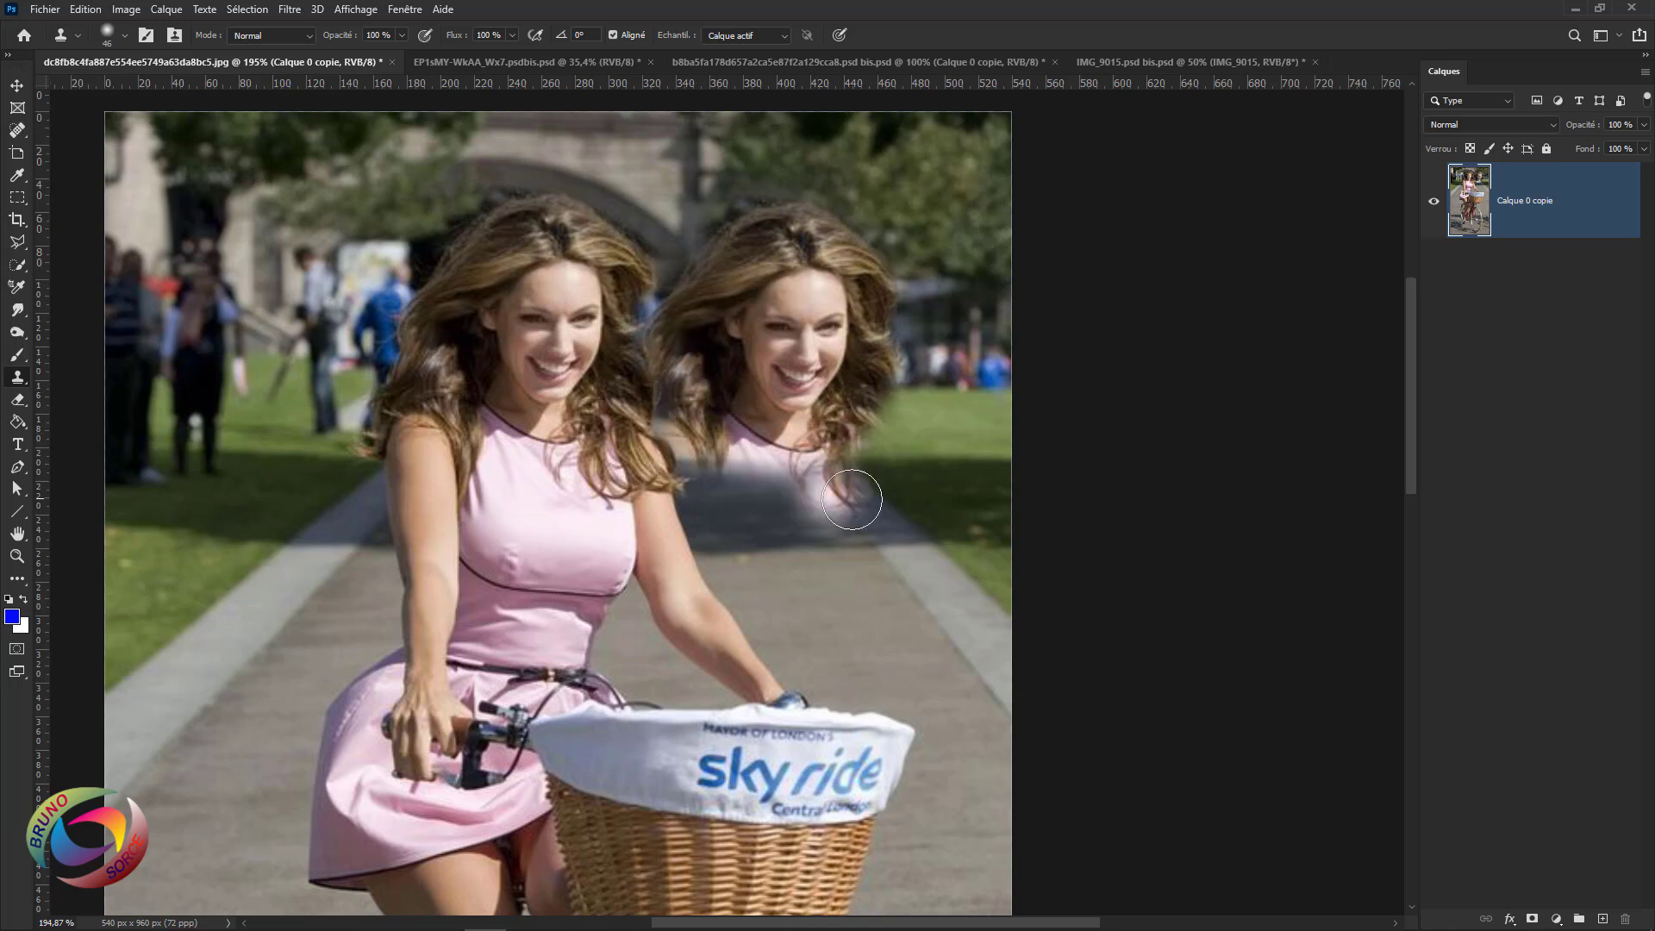
Undo all the clone strokes of the duplicated head.
key(ctrl+z)
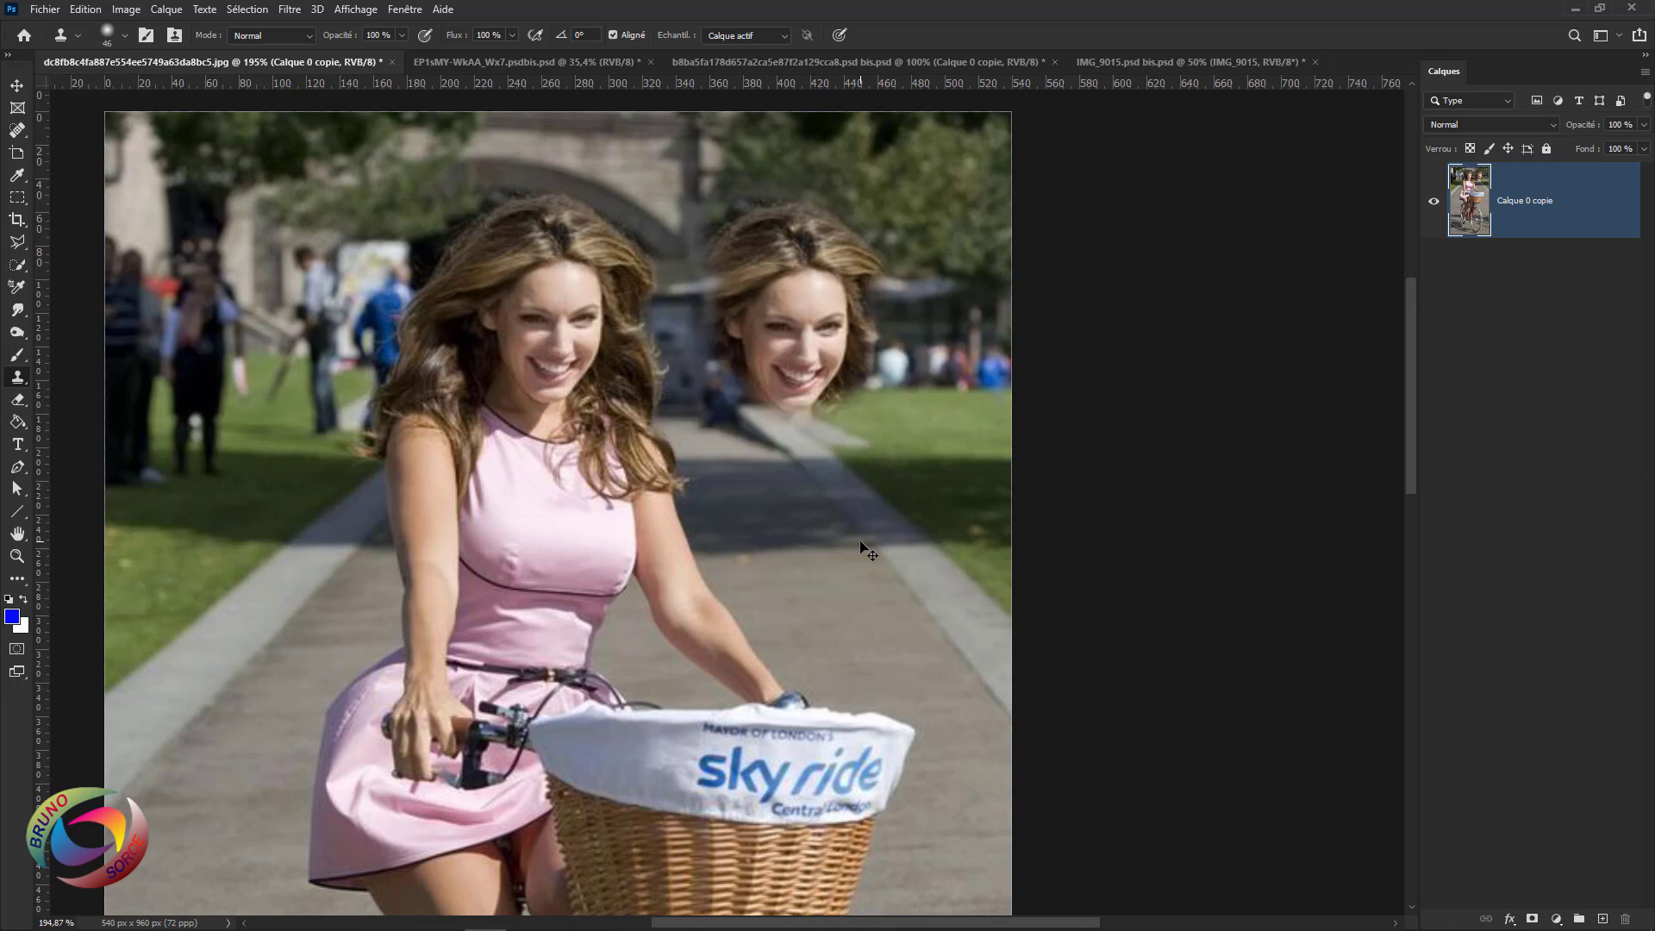
key(ctrl+z)
key(ctrl+z)
key(ctrl+z)
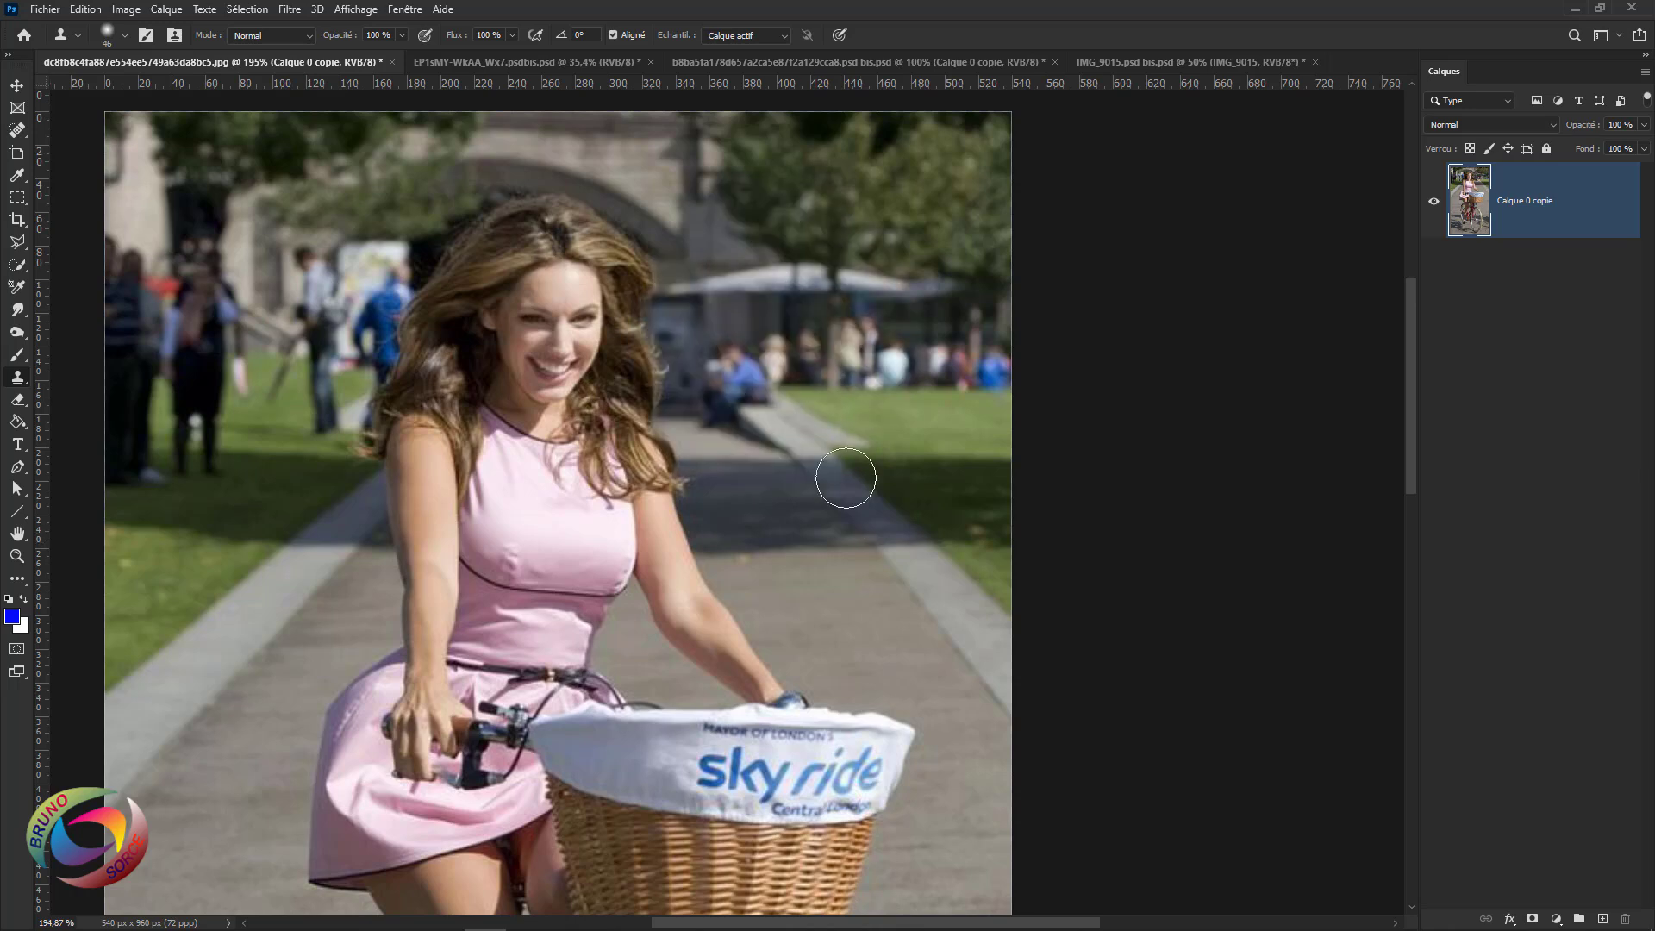
Reduce the Clone Stamp brush size to 31 px.
scroll(848, 556, down, 1)
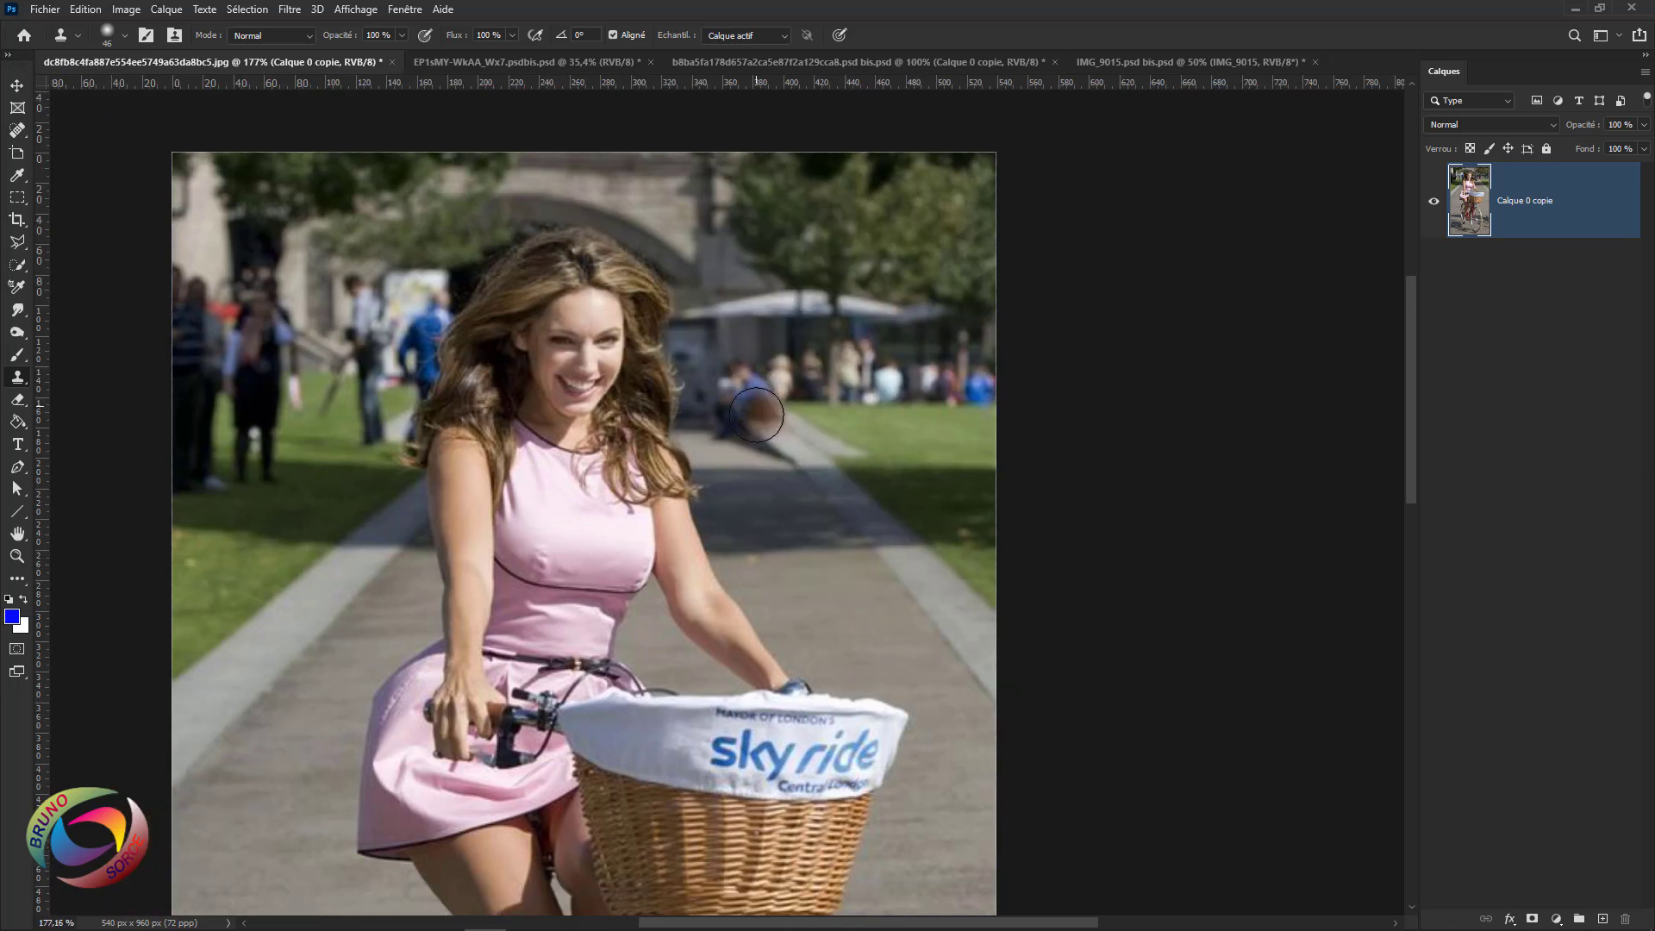
alt+right_click(772, 444)
drag(767, 438, 760, 438)
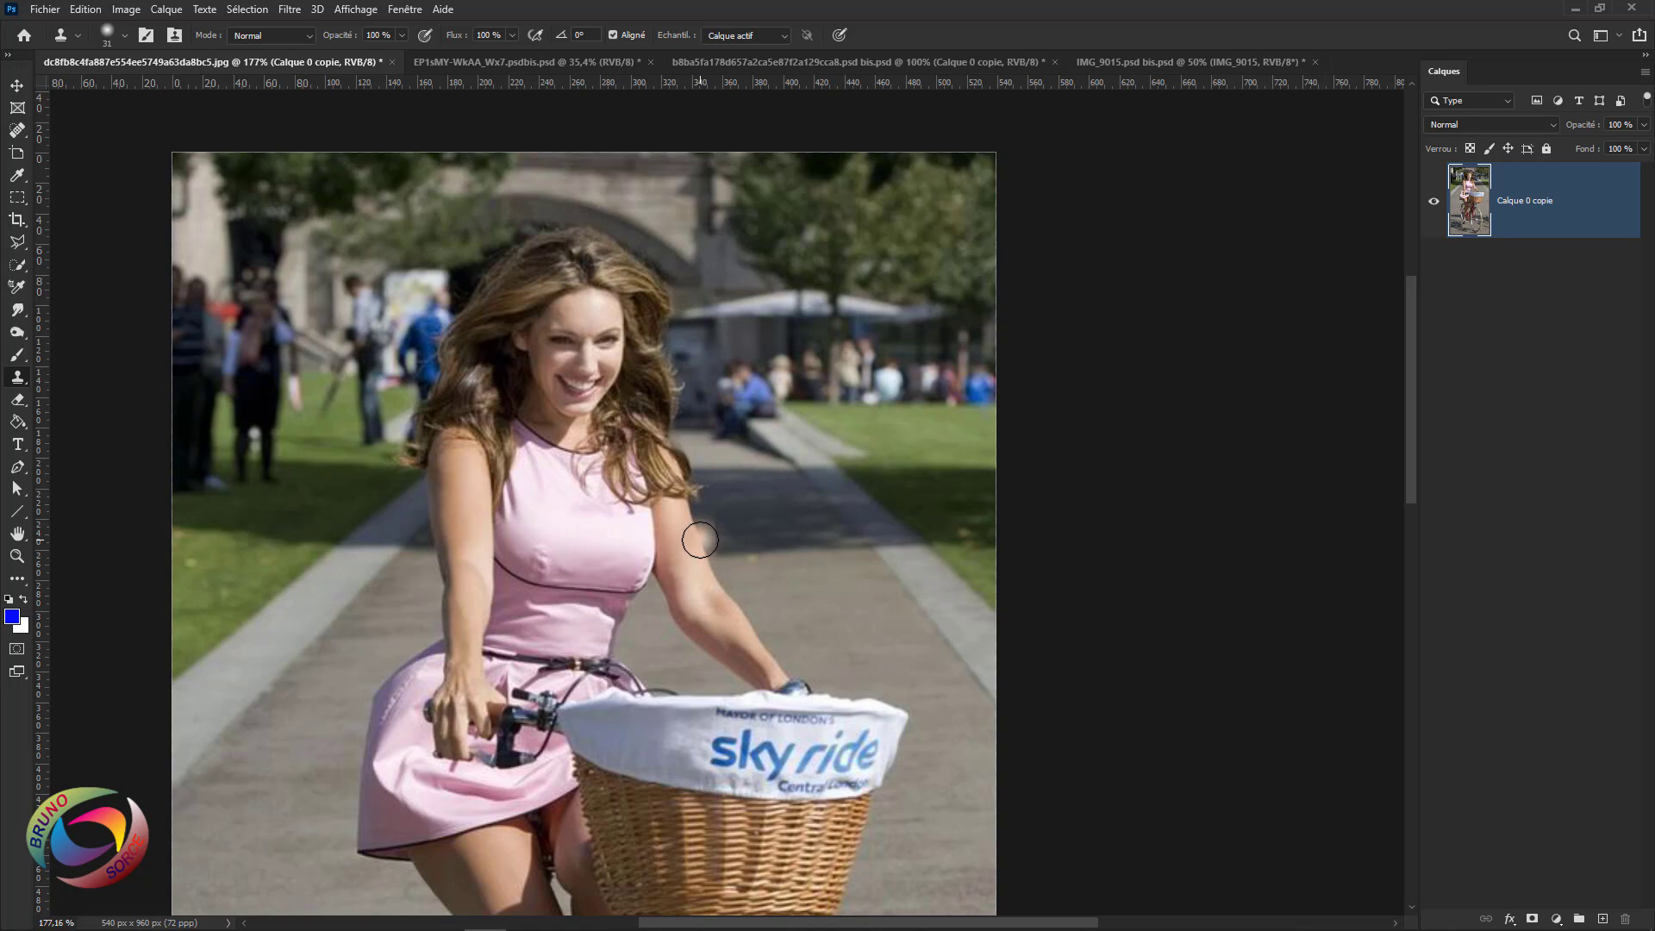
In the EP1sMY-WkAA_Wx7.psdbis.psd document, leave only the Calque 0 layer visible and select it.
click(565, 62)
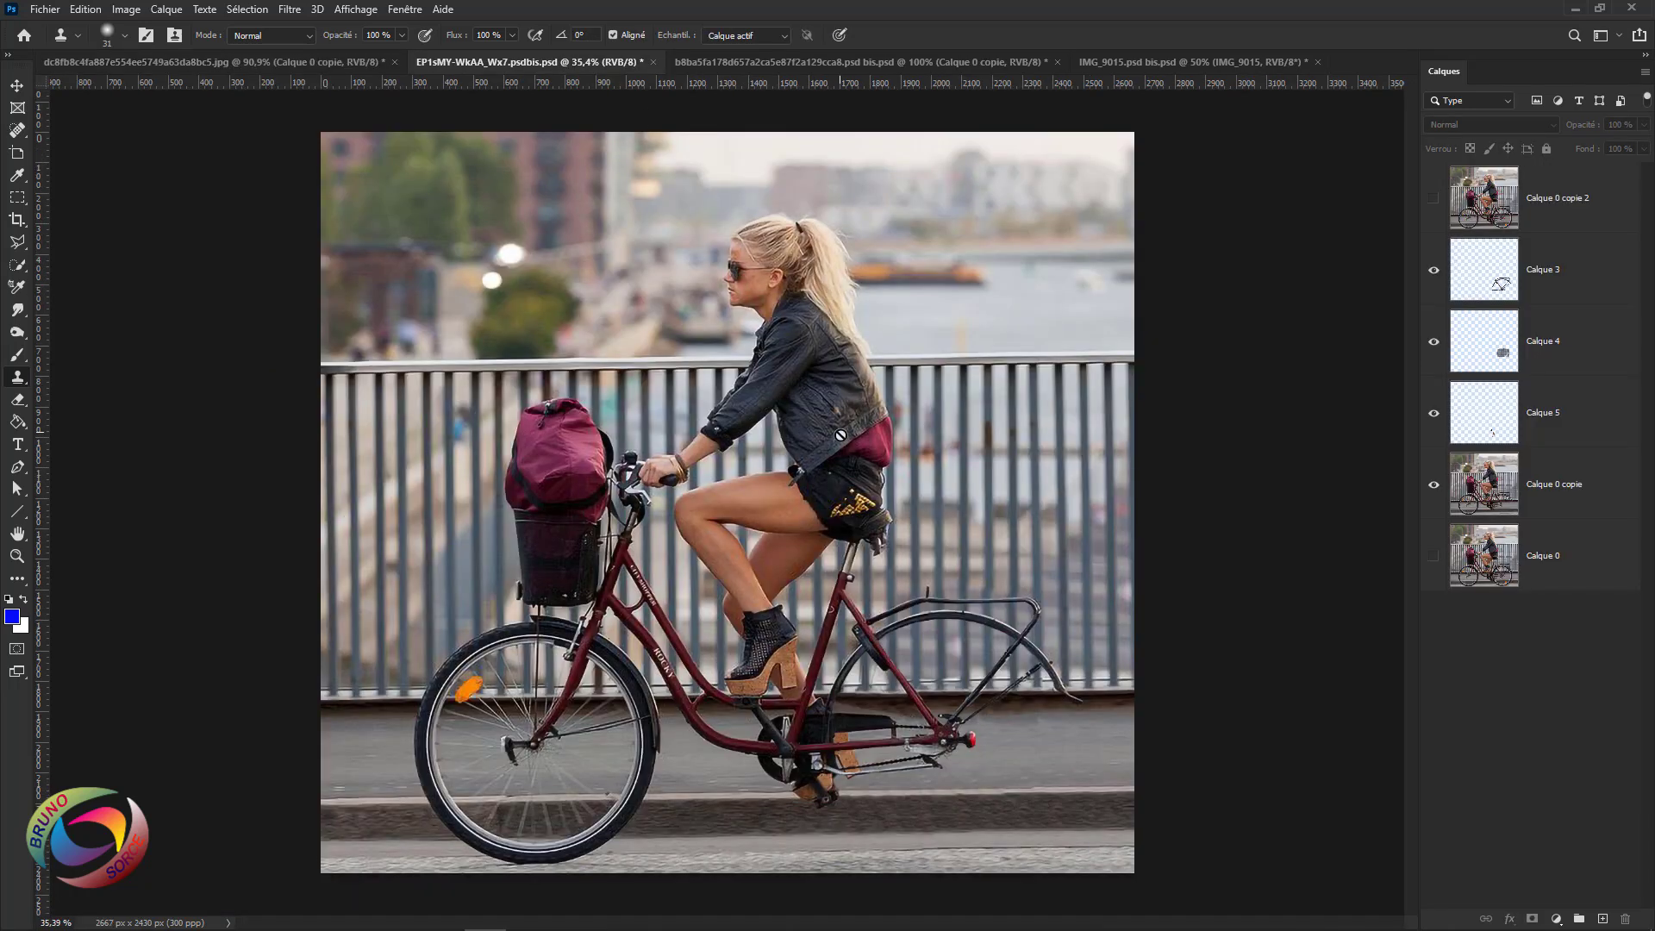
drag(1434, 270, 1439, 556)
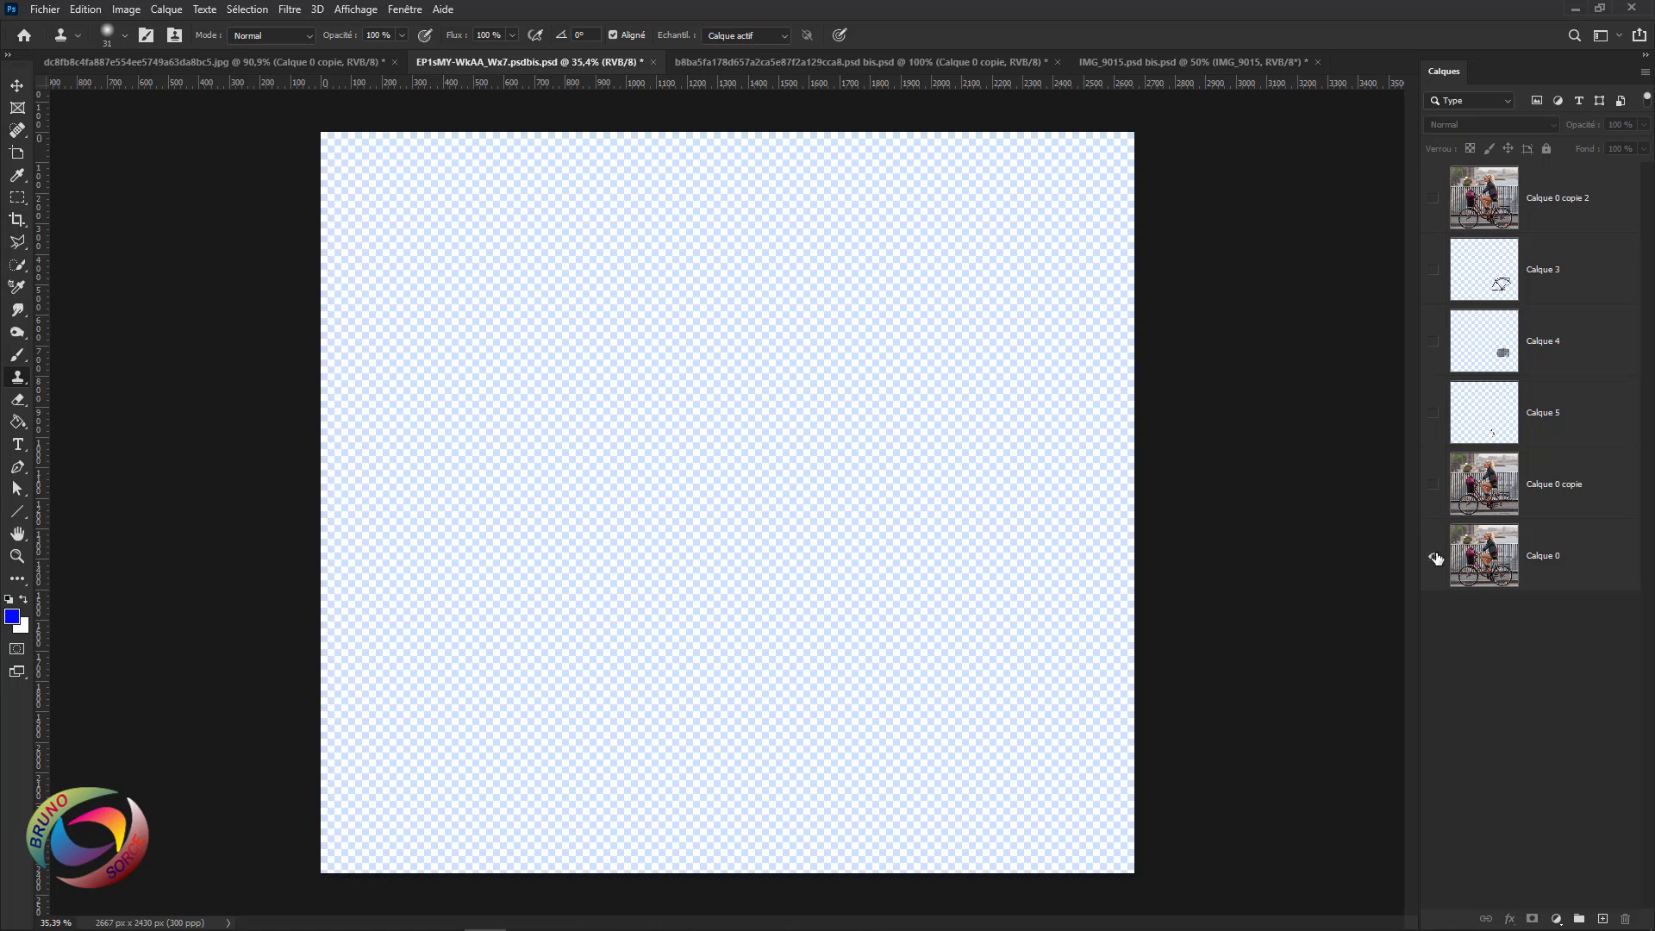
click(1436, 559)
scroll(934, 712, up, 4)
drag(993, 765, 730, 380)
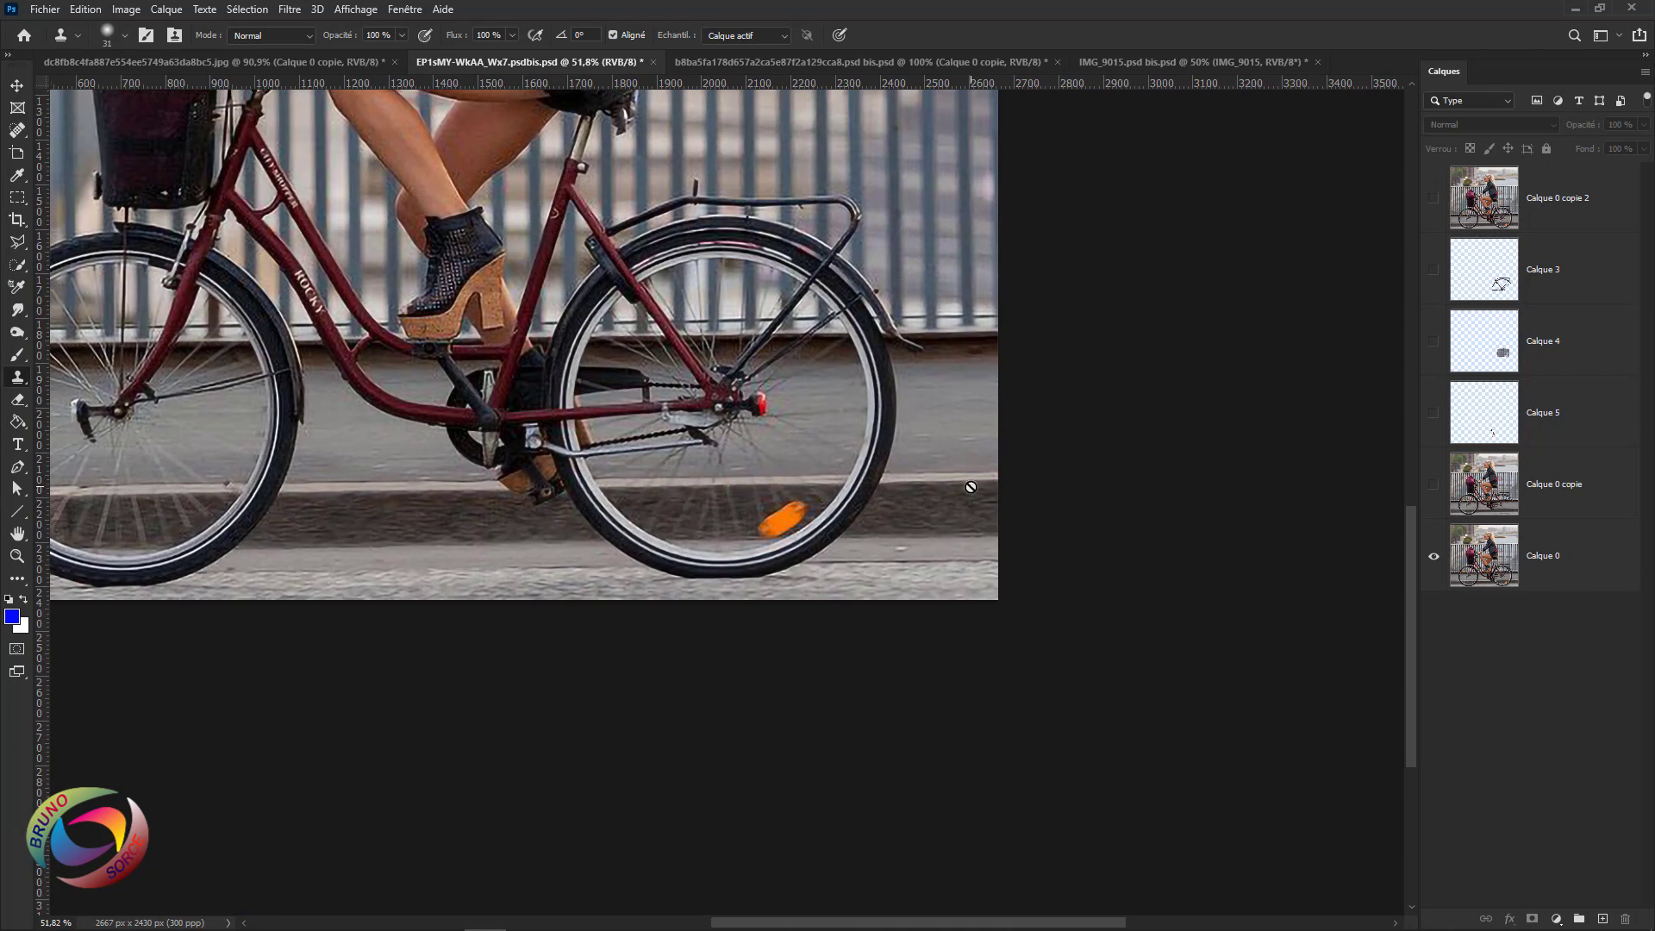
click(1549, 556)
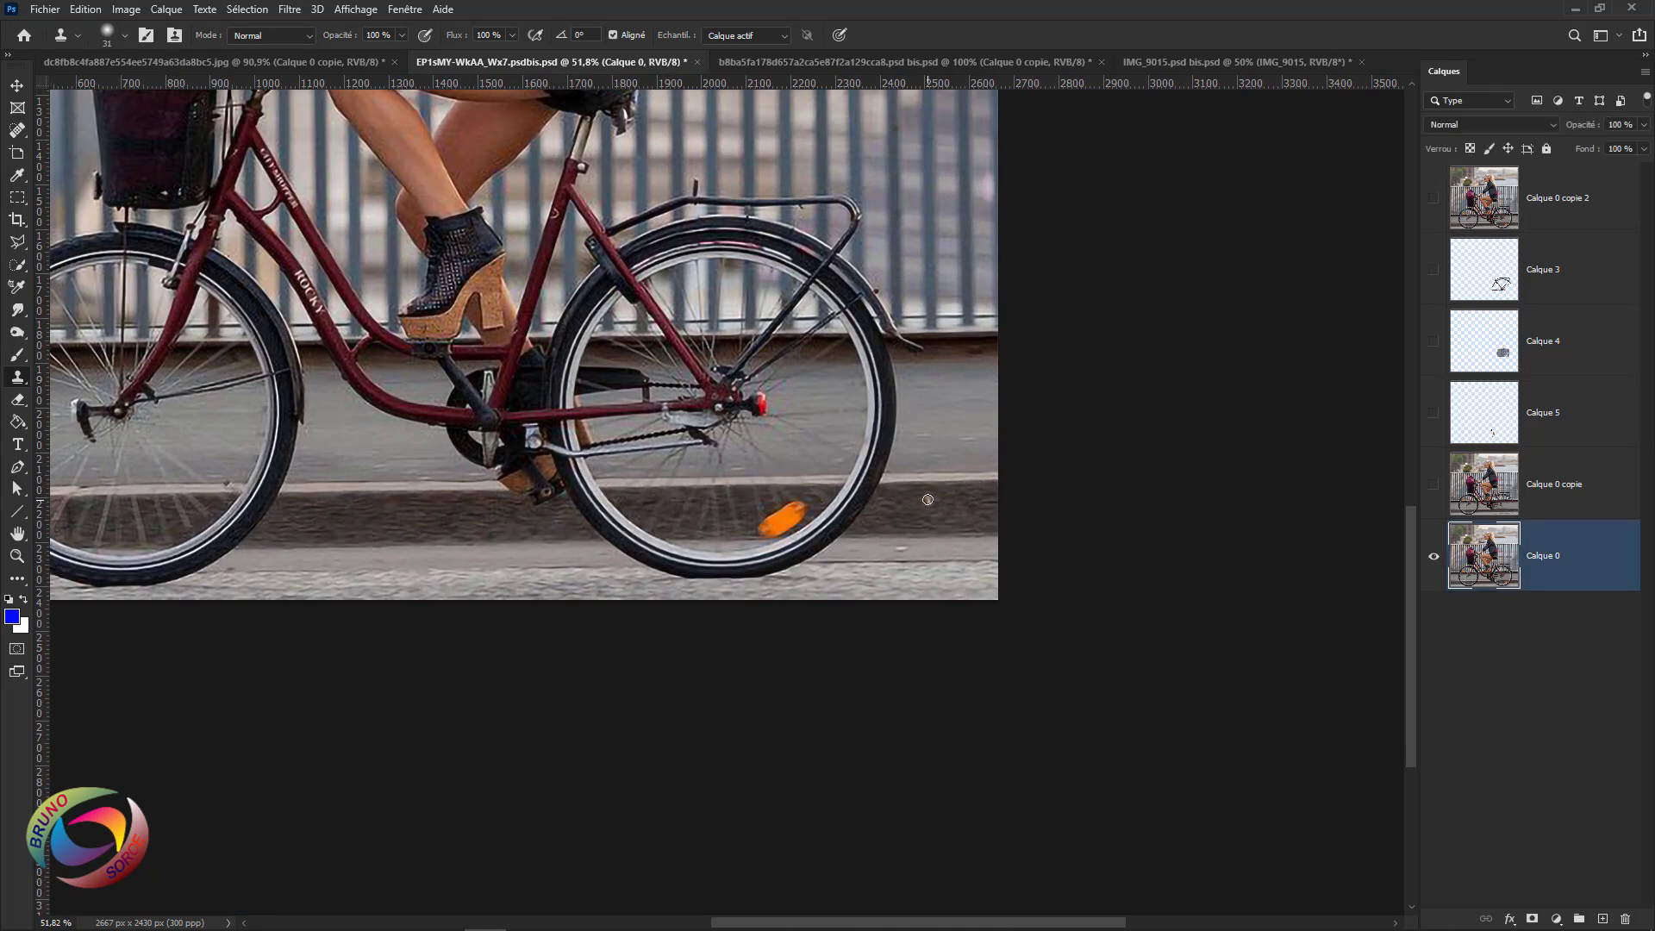
Enlarge the Clone Stamp brush to 104 px, sample the kerb beside the rear wheel and clone road and kerb over the wheel's lower part.
drag(929, 481, 954, 496)
scroll(927, 499, up, 3)
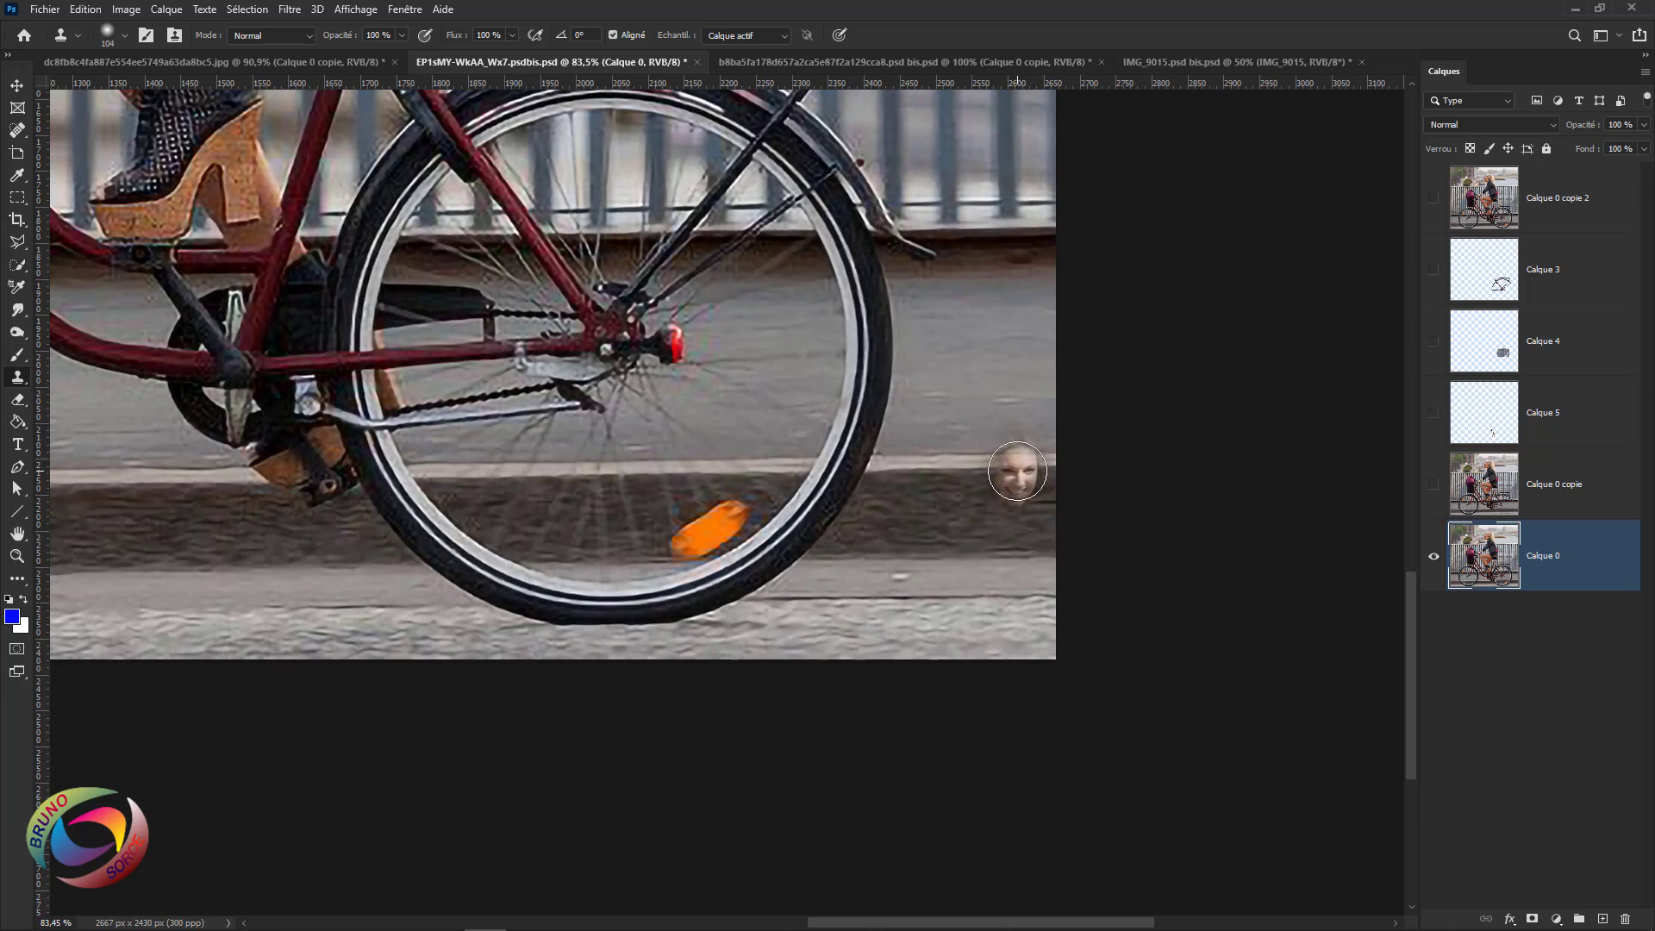
alt+click(1018, 471)
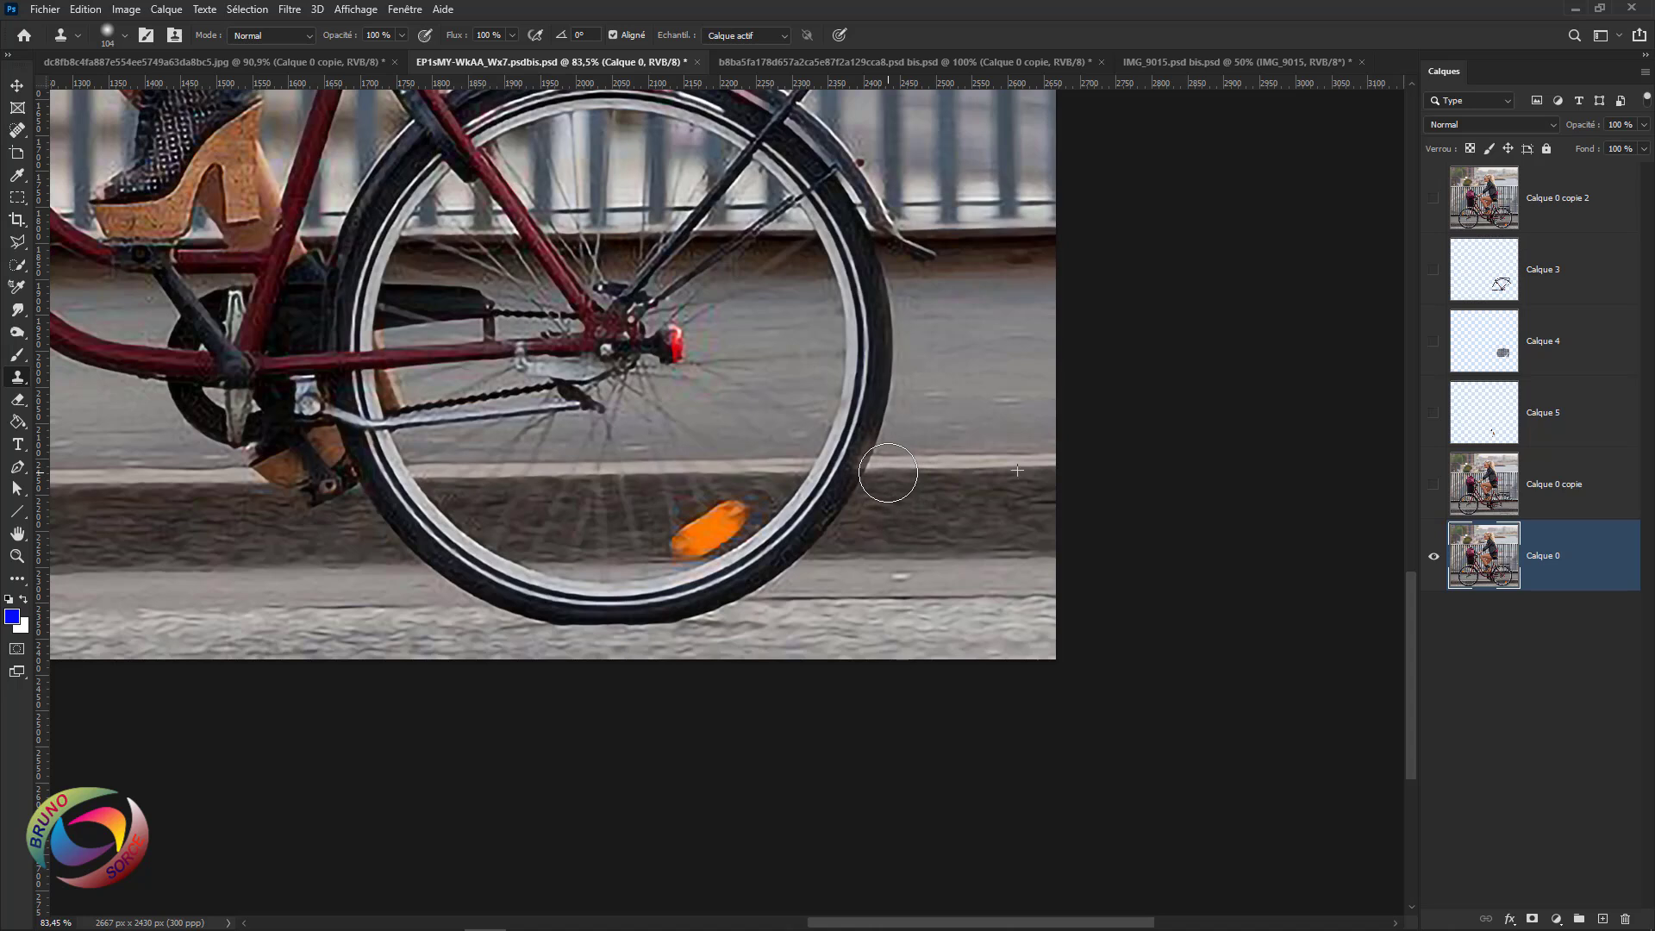
mouse_move(887, 474)
mouse_down()
mouse_move(776, 476)
mouse_move(848, 475)
mouse_up()
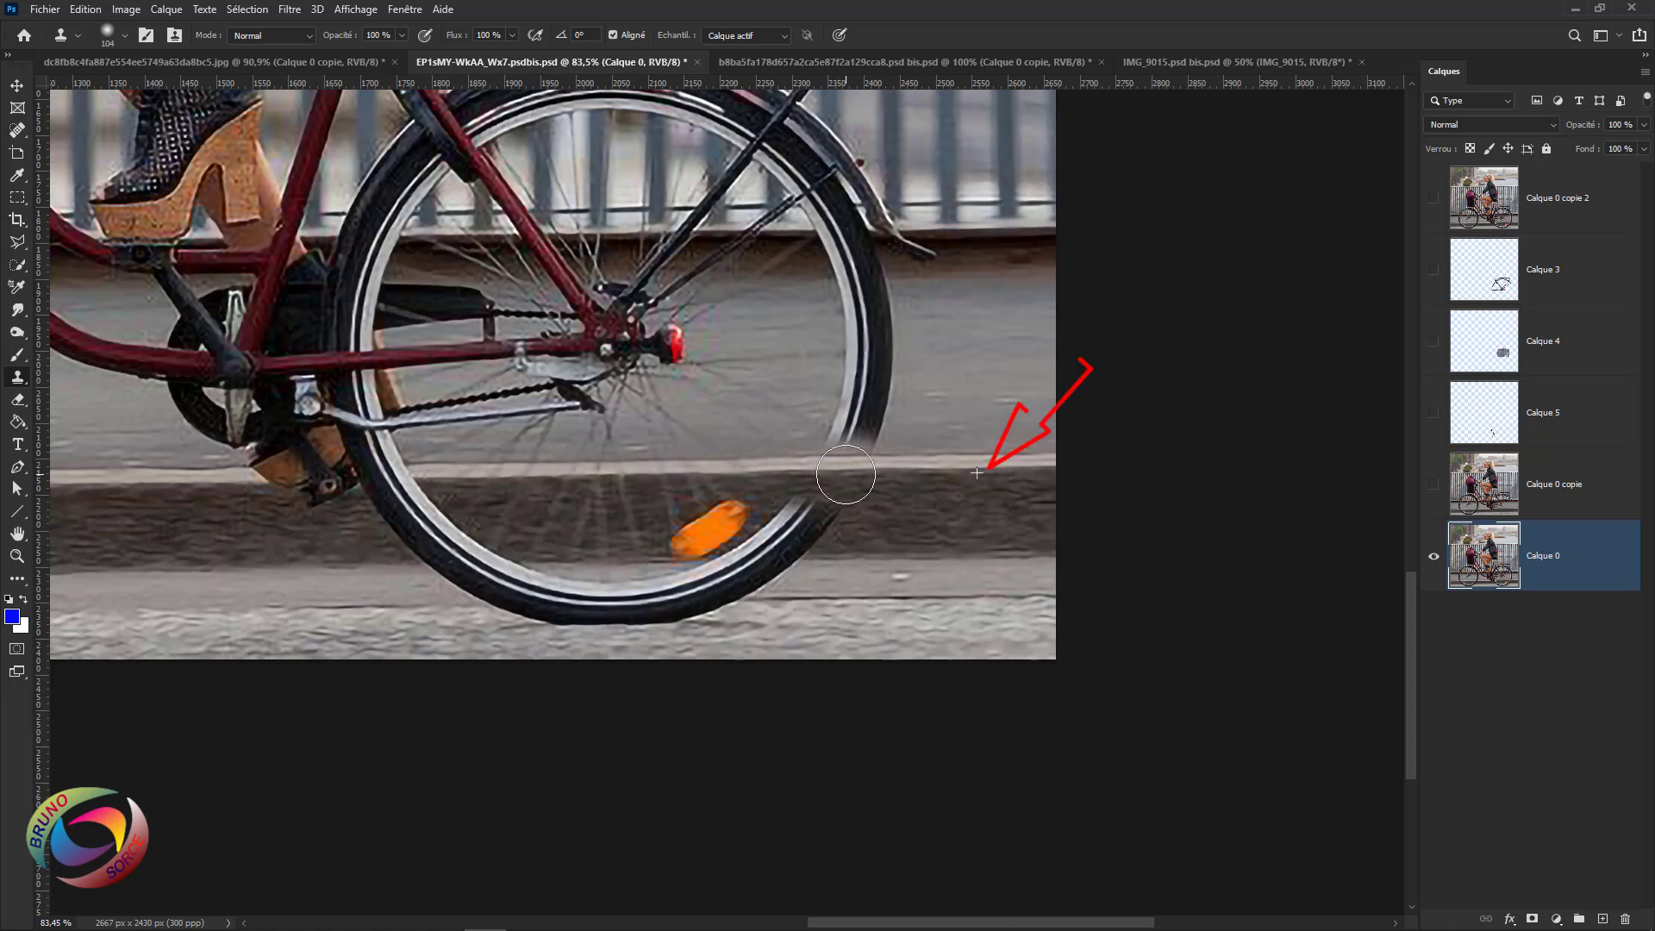
mouse_move(846, 474)
mouse_down()
mouse_move(853, 597)
mouse_move(544, 606)
mouse_move(767, 591)
mouse_move(799, 544)
mouse_move(762, 575)
mouse_move(781, 528)
mouse_move(726, 576)
mouse_move(668, 594)
mouse_move(694, 522)
mouse_move(734, 516)
mouse_move(653, 588)
mouse_move(633, 545)
mouse_move(519, 606)
mouse_move(885, 457)
mouse_move(858, 472)
mouse_move(856, 429)
mouse_up()
drag(895, 518, 862, 530)
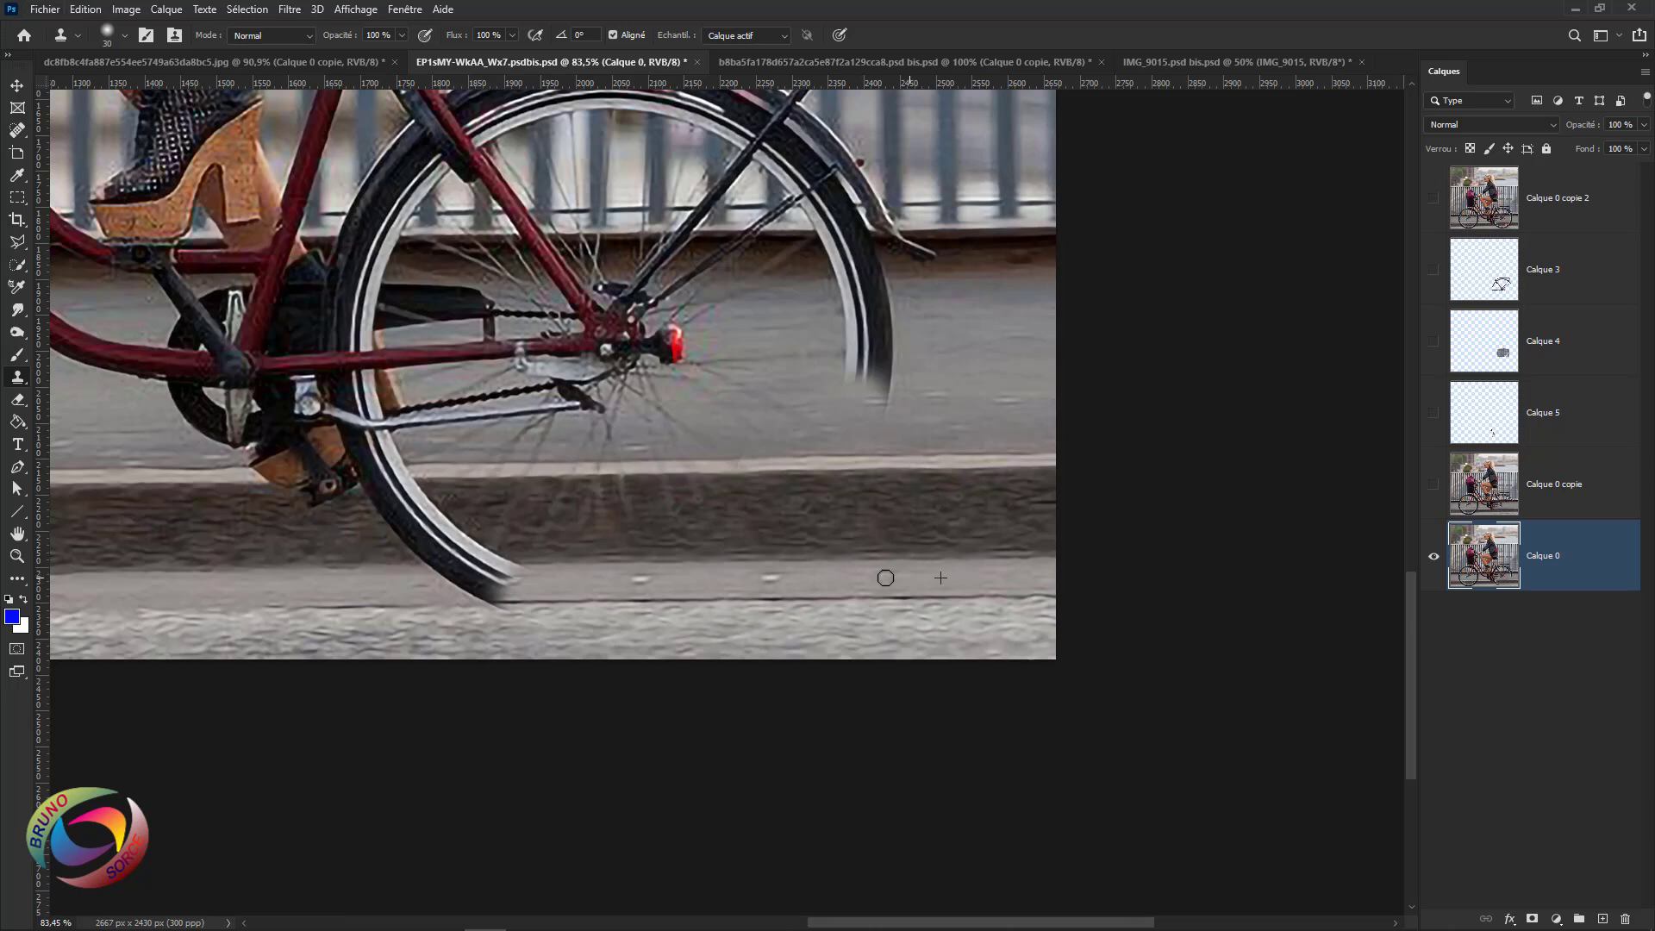
drag(789, 582, 757, 579)
scroll(776, 547, down, 3)
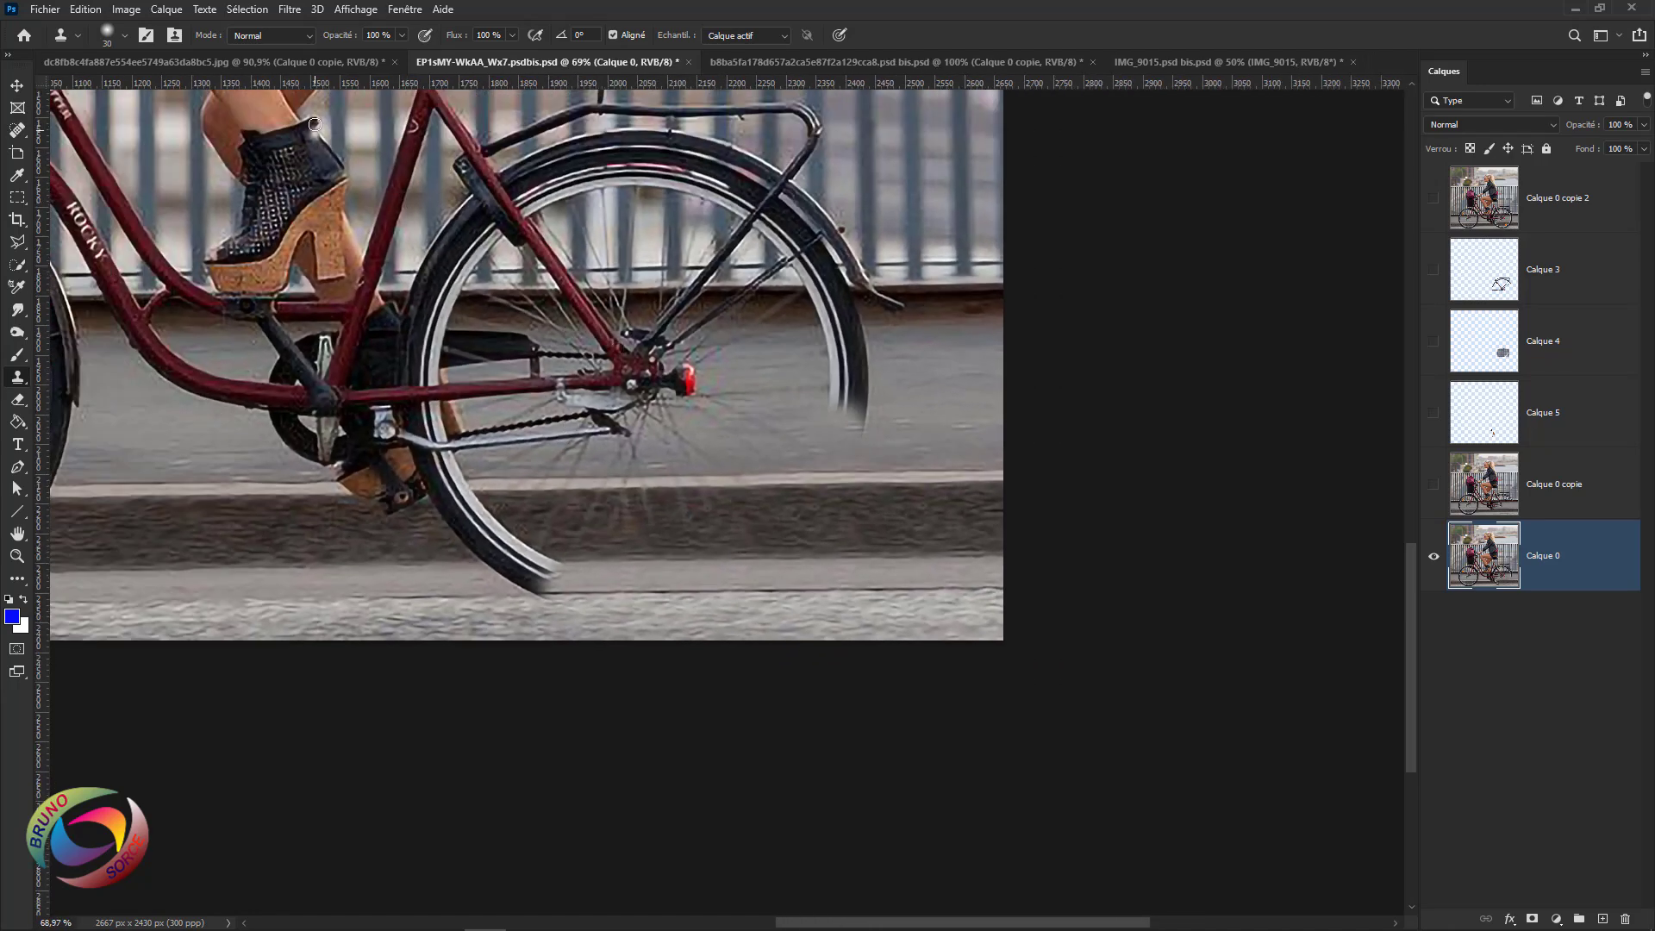
Switch to the dc8fb8c4fa887e554ee5749a63da8bc5.jpg document and increase the hardness of the 30 px Clone Stamp brush.
click(313, 63)
scroll(797, 555, up, 4)
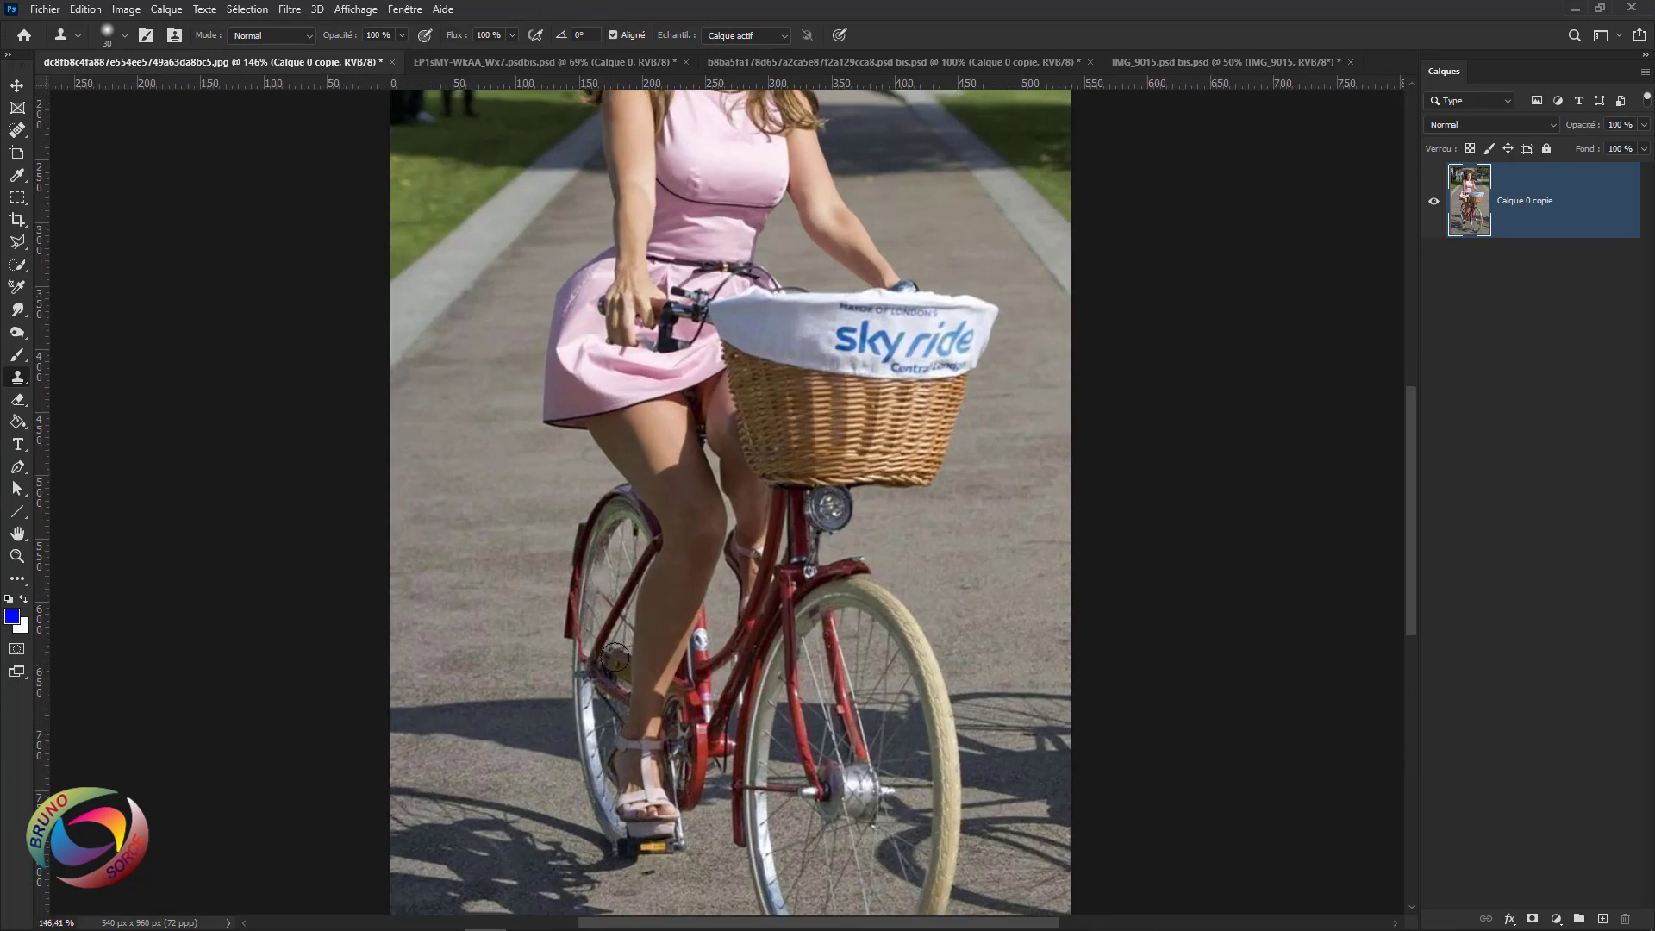
scroll(598, 617, down, 5)
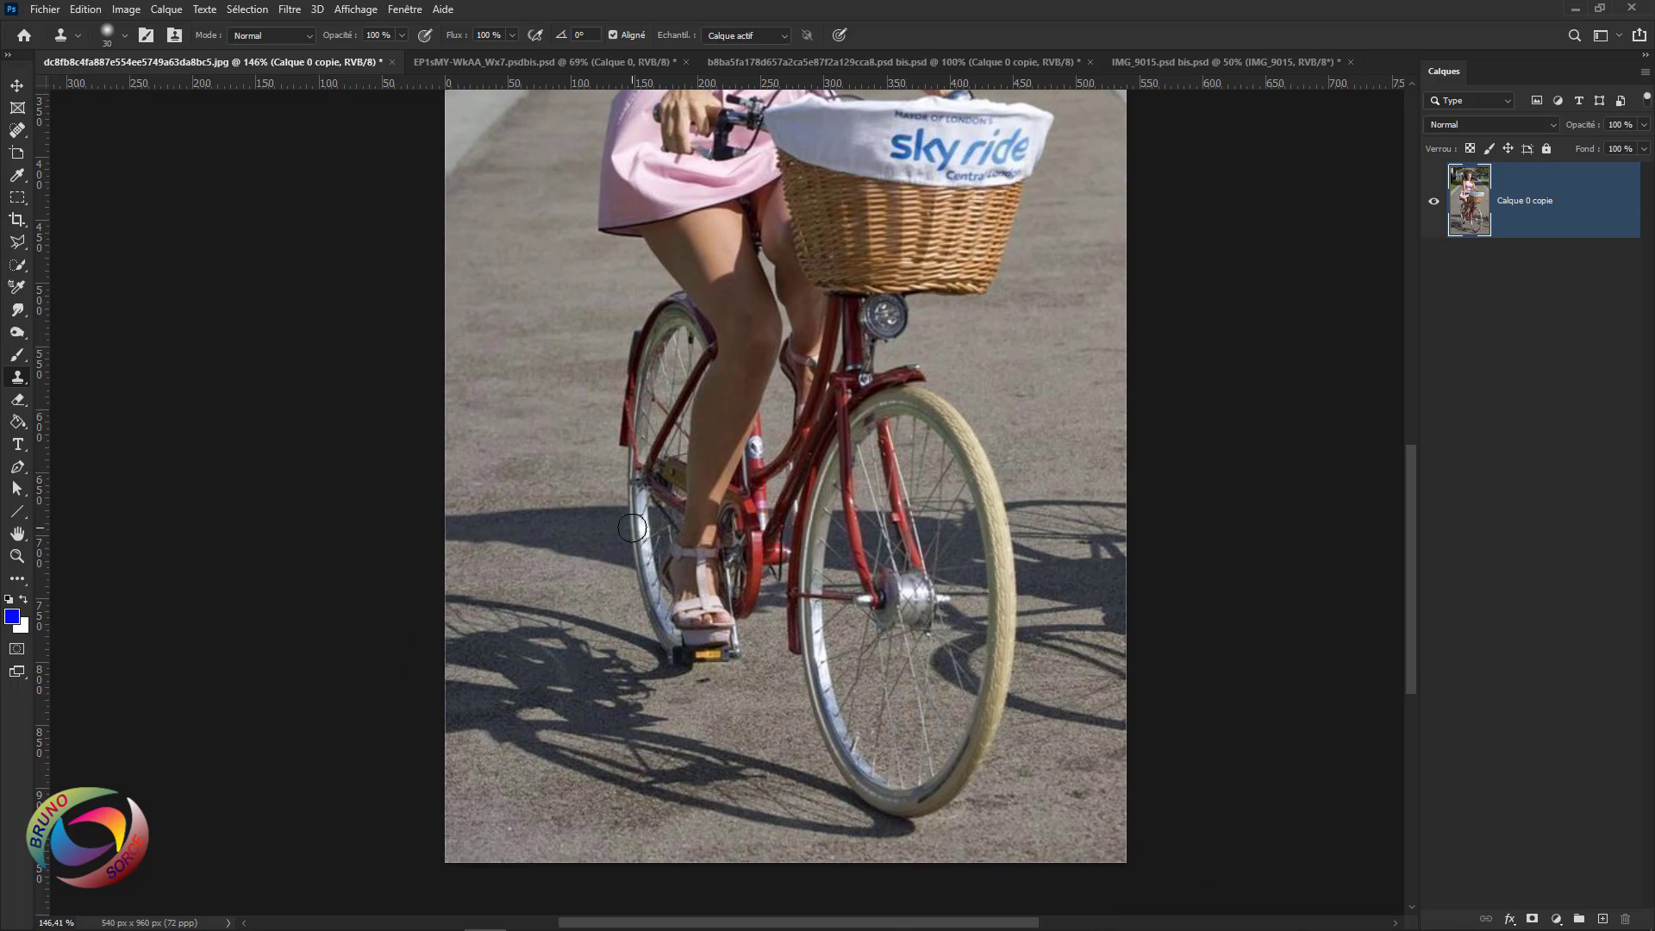
scroll(592, 428, up, 2)
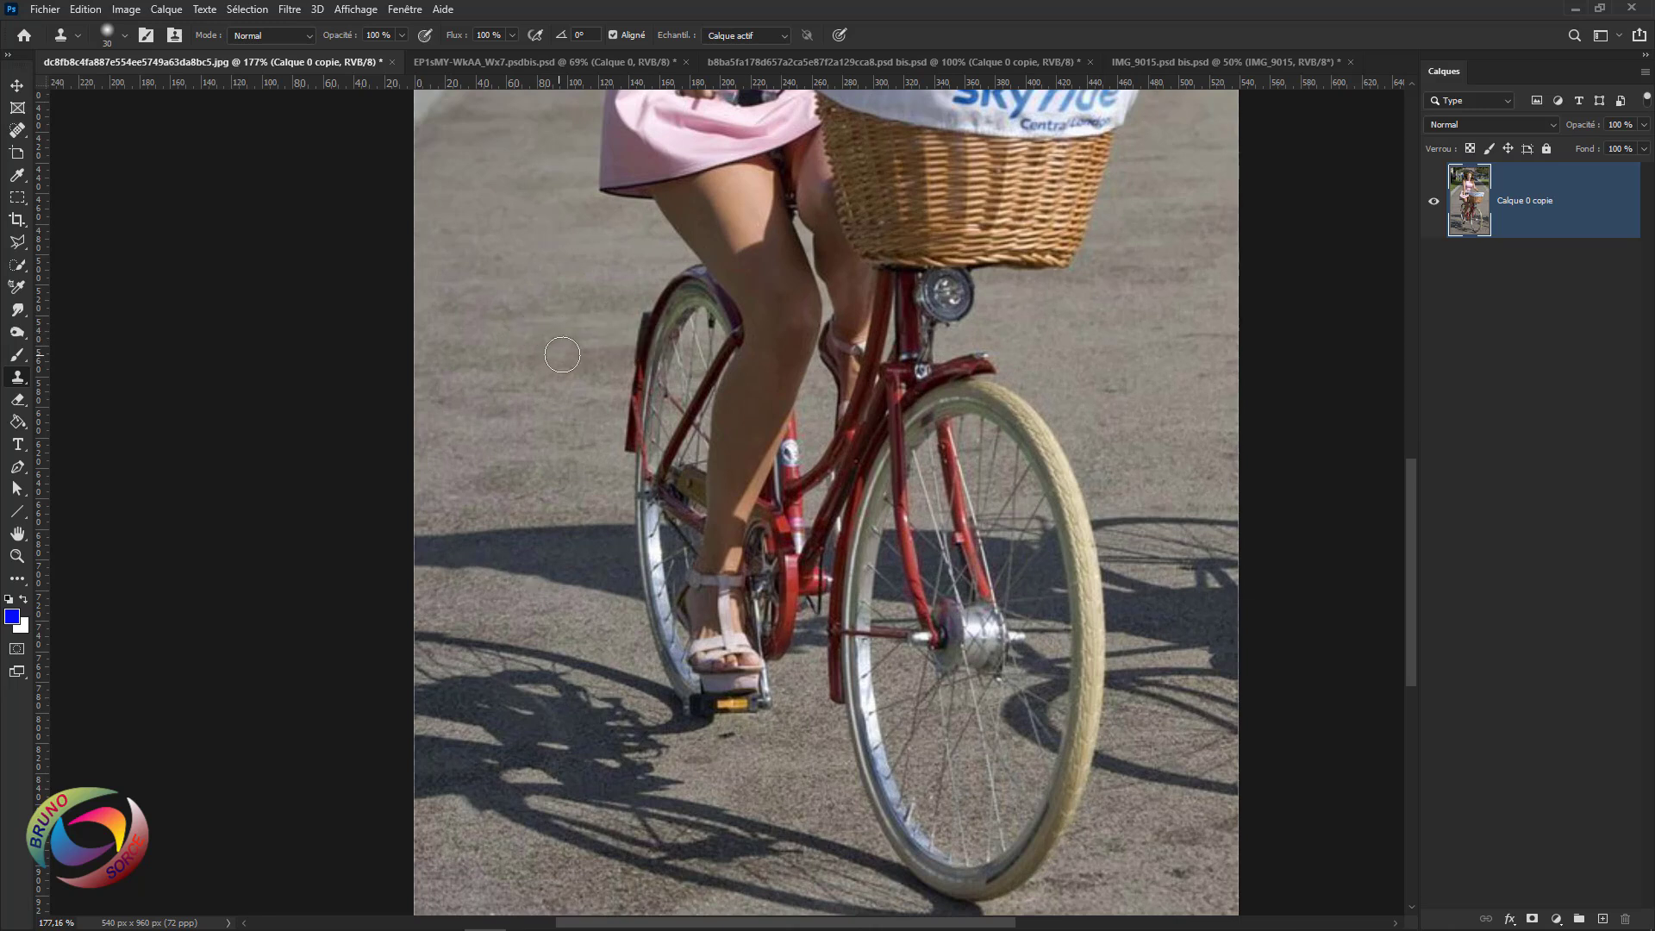
right_click(695, 349)
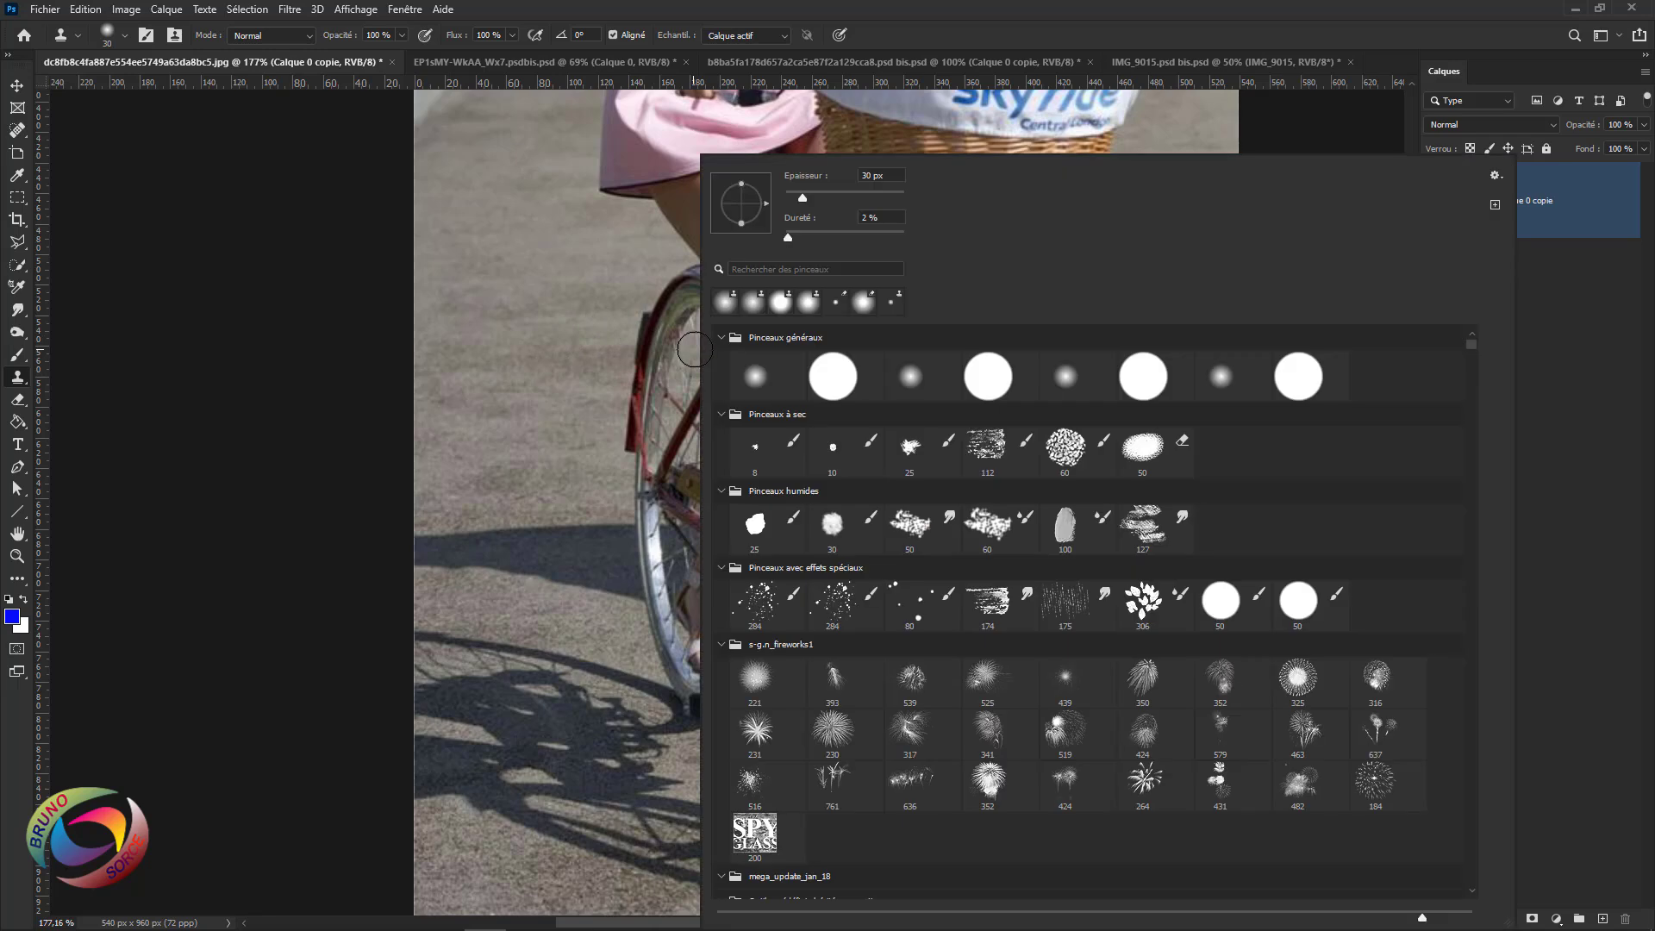
click(862, 230)
click(1285, 50)
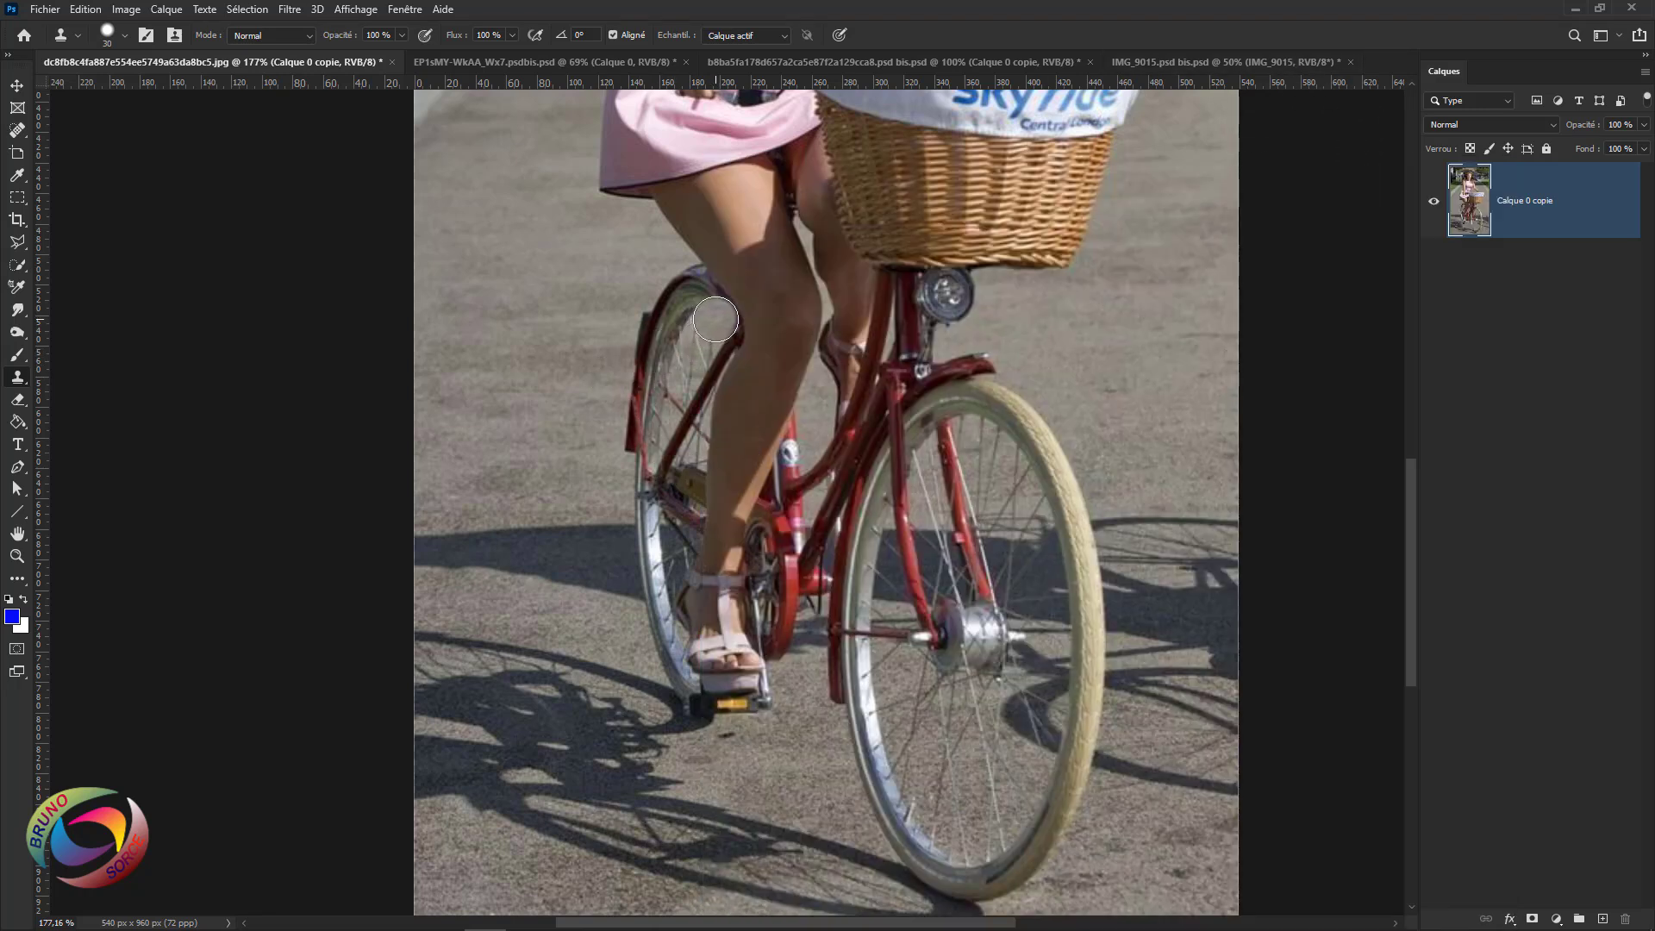
Try cloning pavement over the upper rear wheel right beside the leg without a selection, and undo the strokes.
mouse_move(715, 319)
mouse_down()
mouse_move(684, 277)
mouse_move(721, 330)
mouse_move(680, 382)
mouse_move(672, 319)
mouse_move(657, 331)
mouse_move(639, 460)
mouse_move(650, 388)
mouse_up()
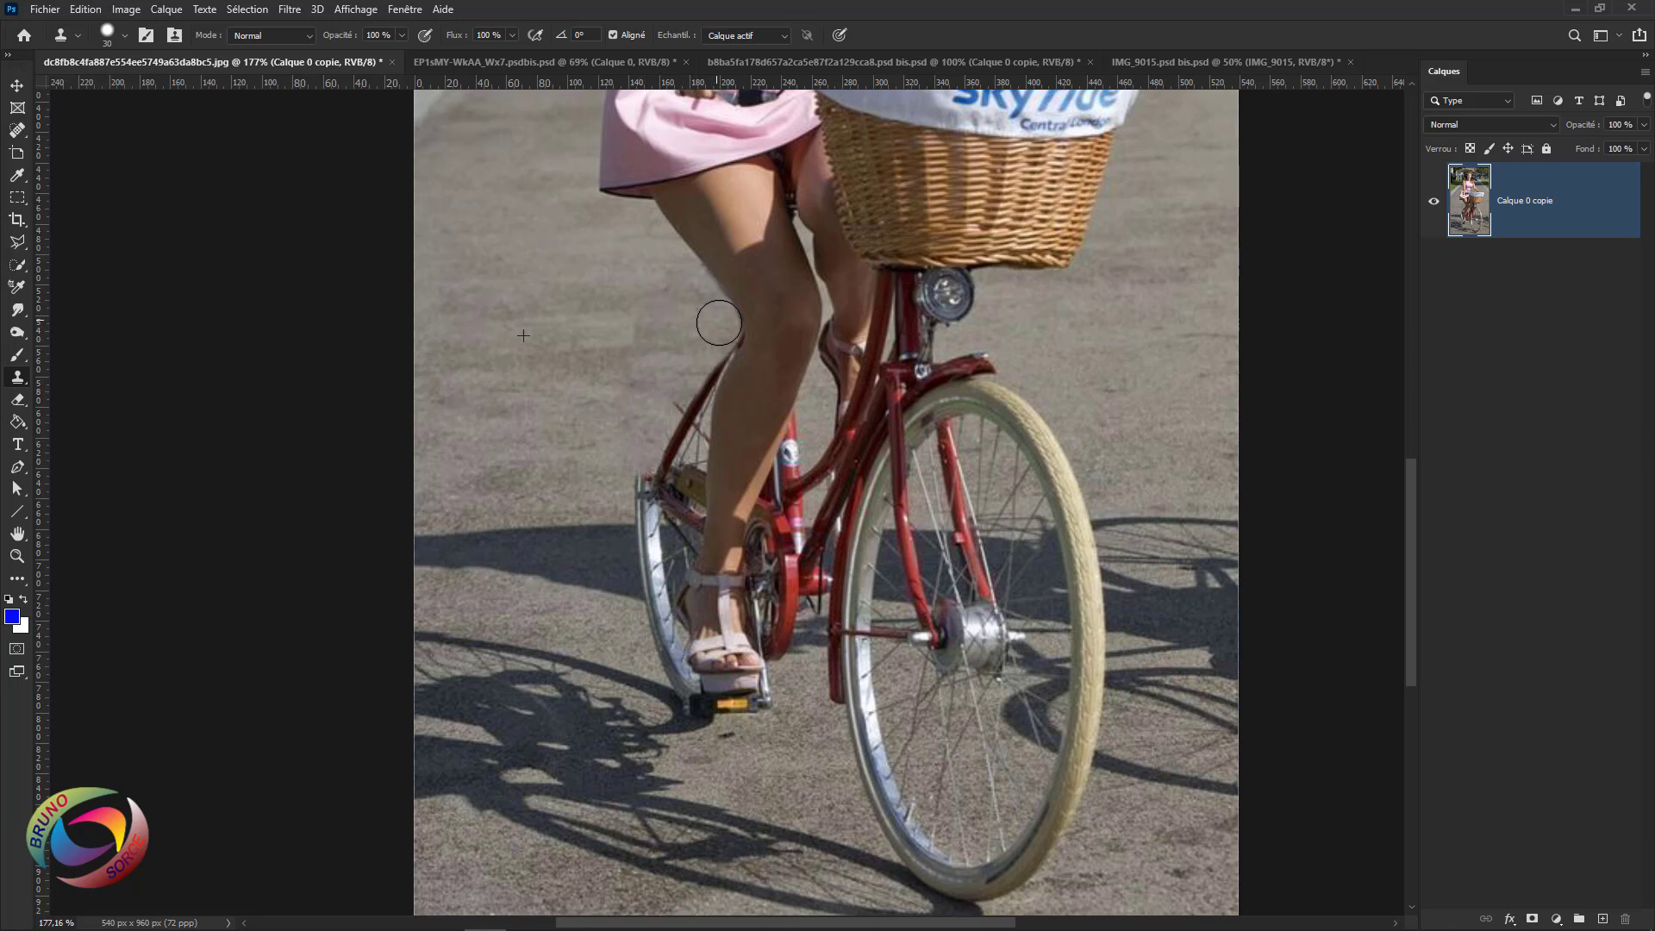
mouse_move(728, 330)
mouse_down()
mouse_move(741, 338)
mouse_move(686, 342)
mouse_up()
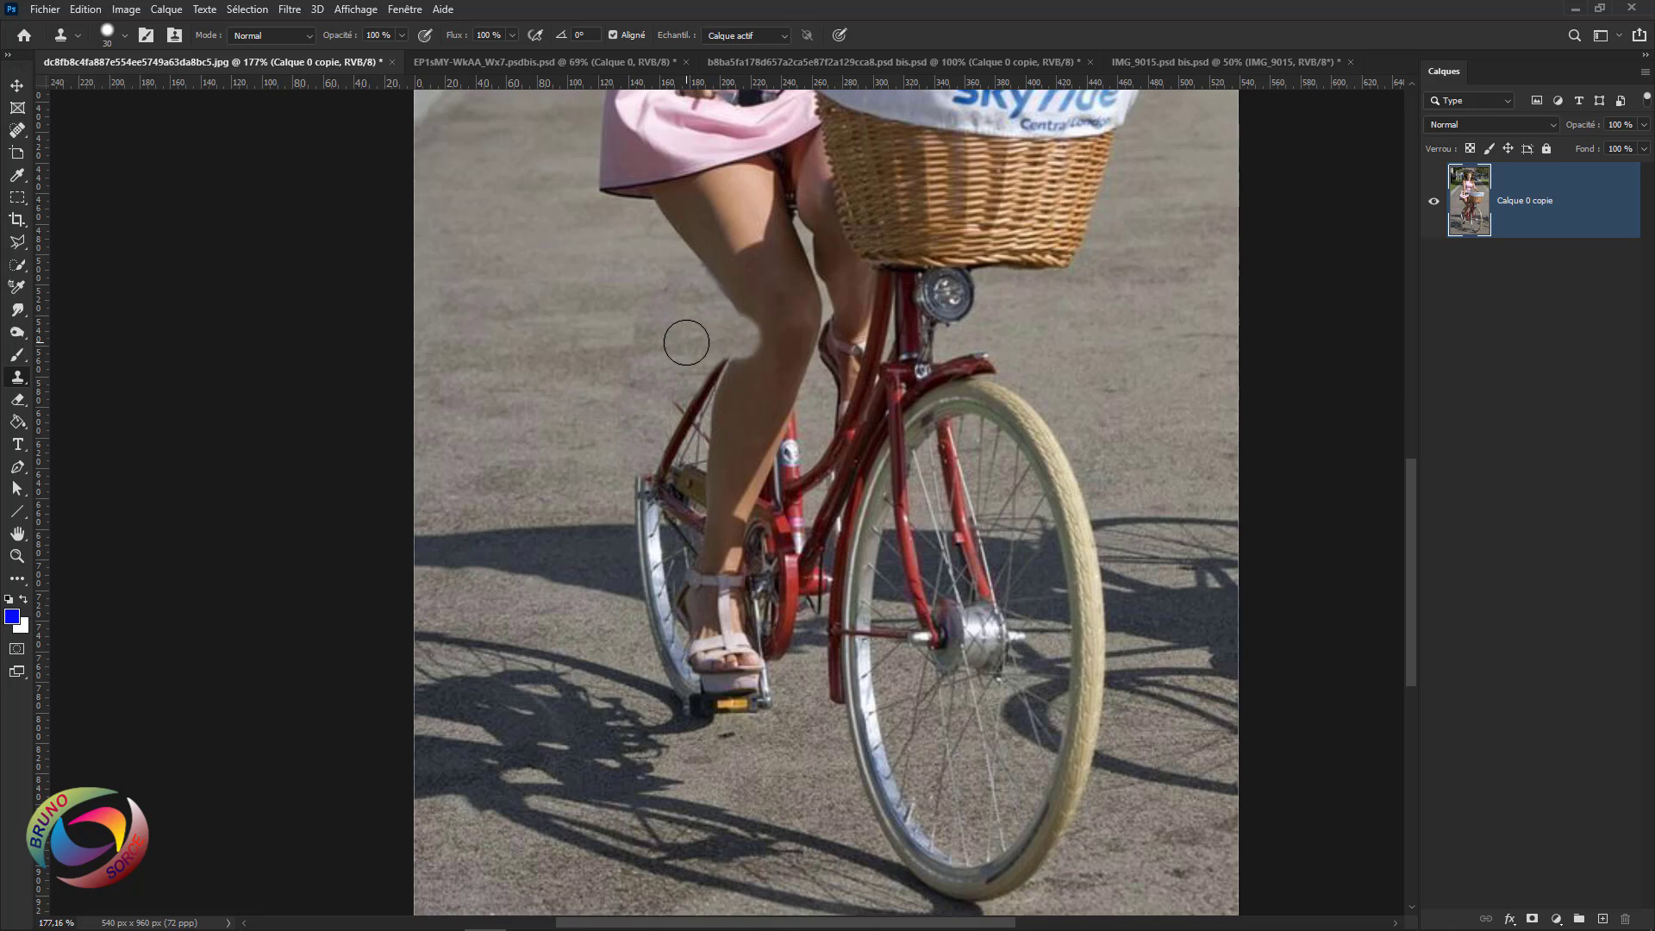
key(ctrl+z)
key(ctrl+z)
key(ctrl+z)
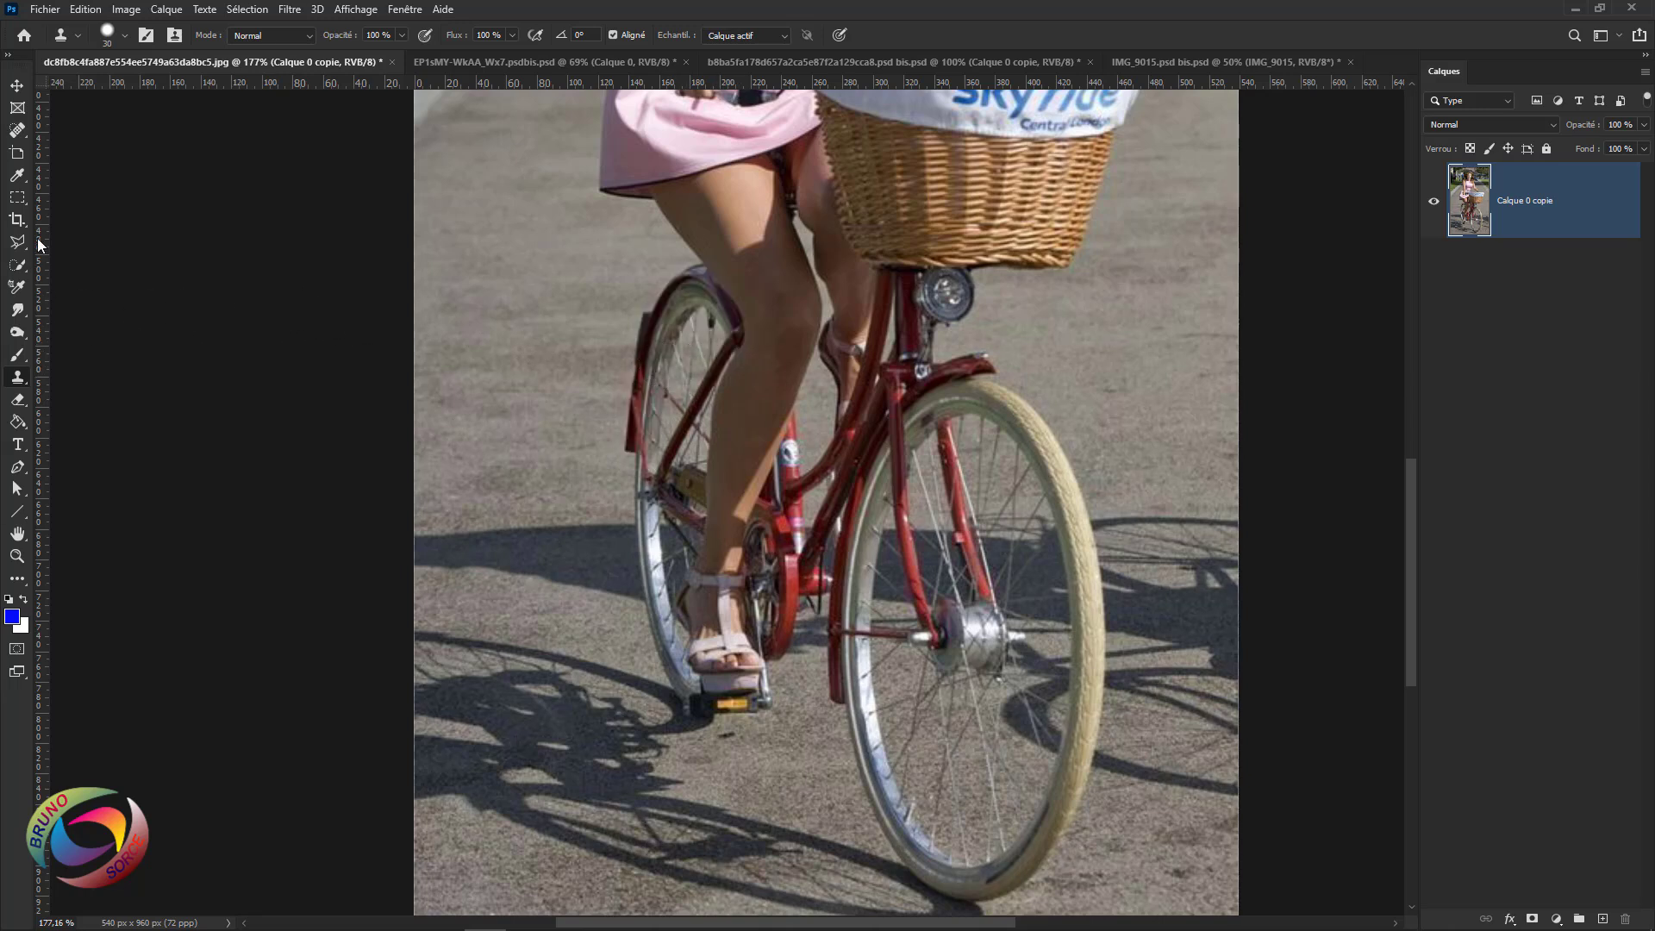
Select the whole rear wheel and some surrounding pavement with the Polygonal Lasso, following the back of the leg, the sandal and the pedal.
drag(25, 246, 90, 277)
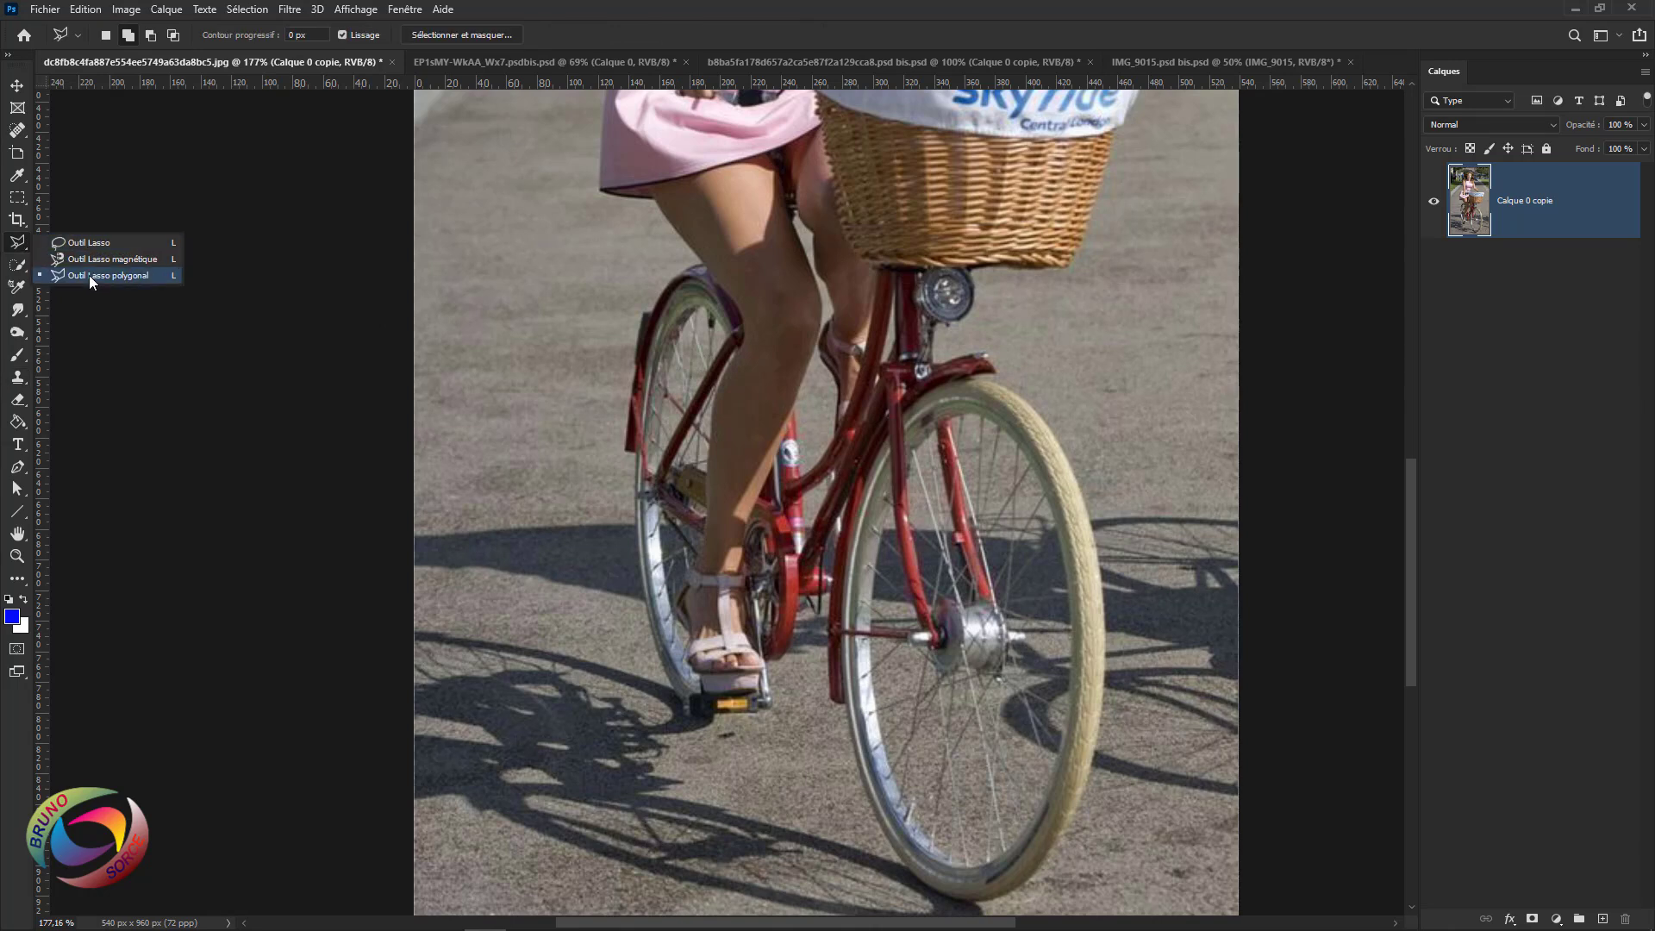
click(90, 274)
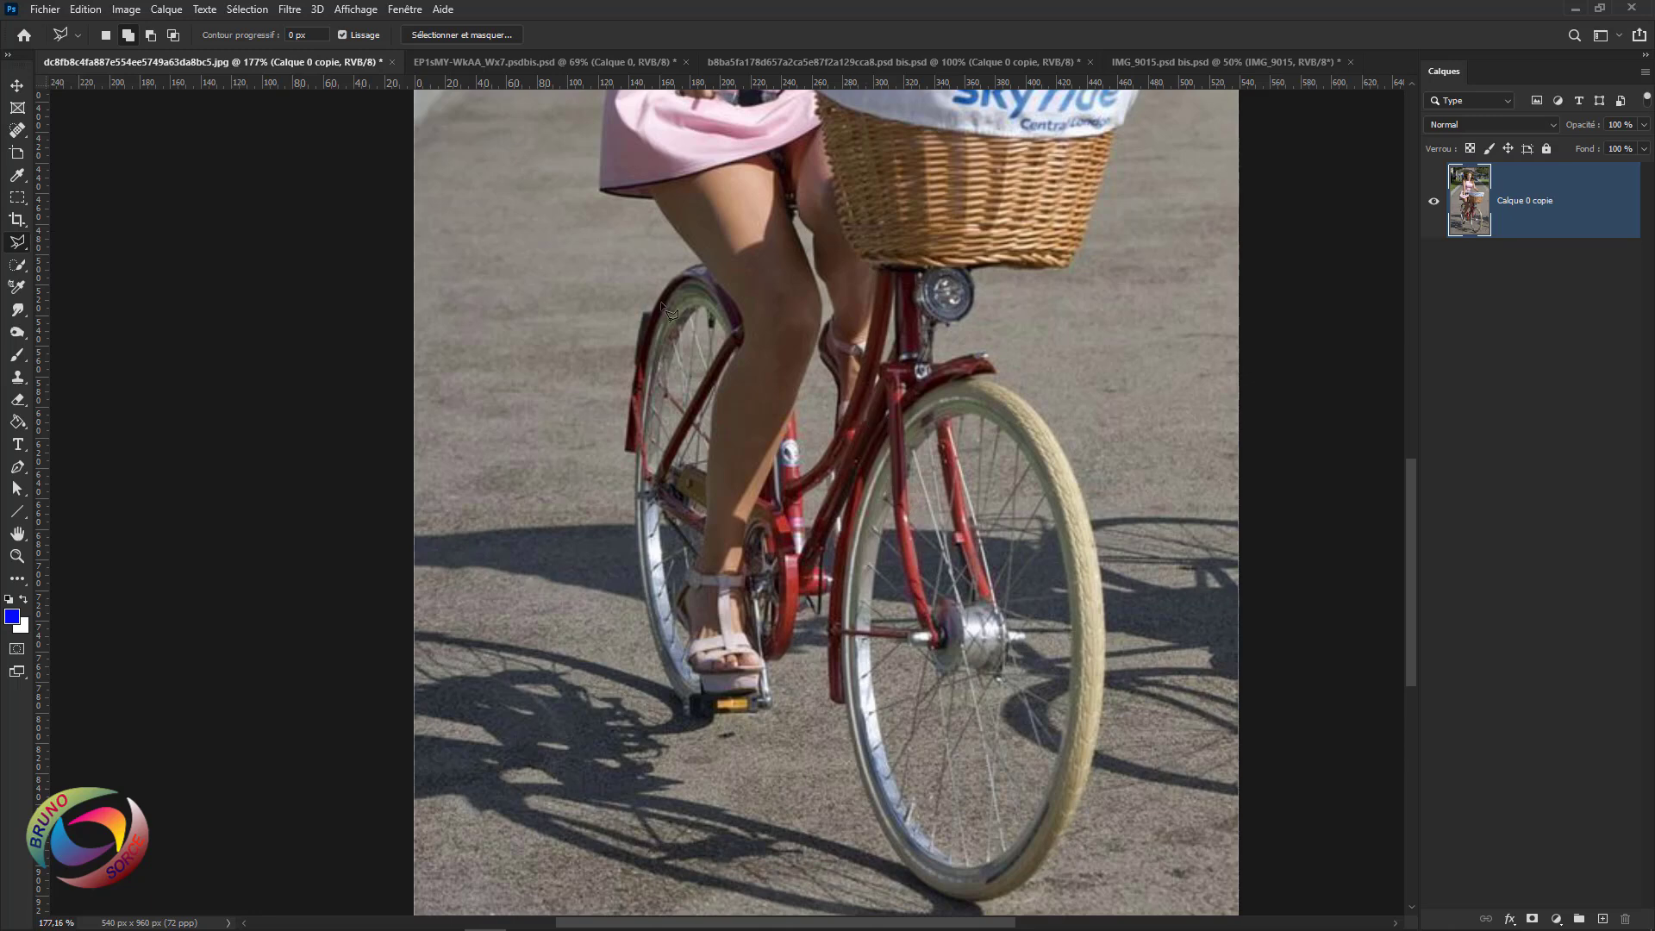
scroll(673, 314, up, 4)
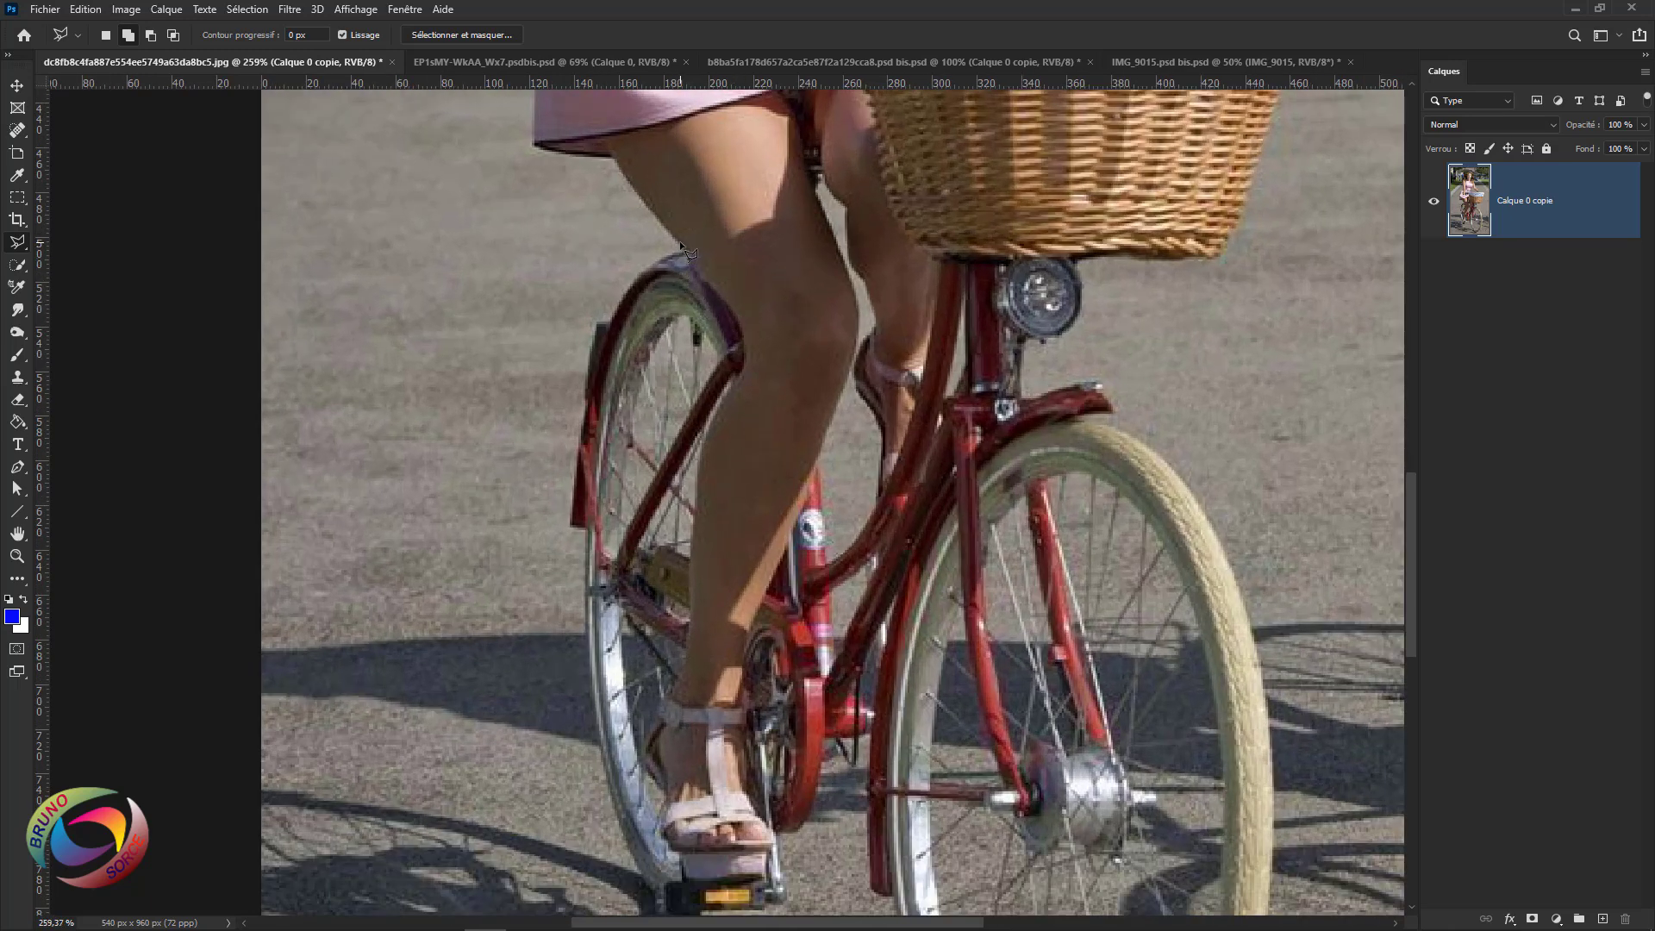
click(724, 297)
click(742, 328)
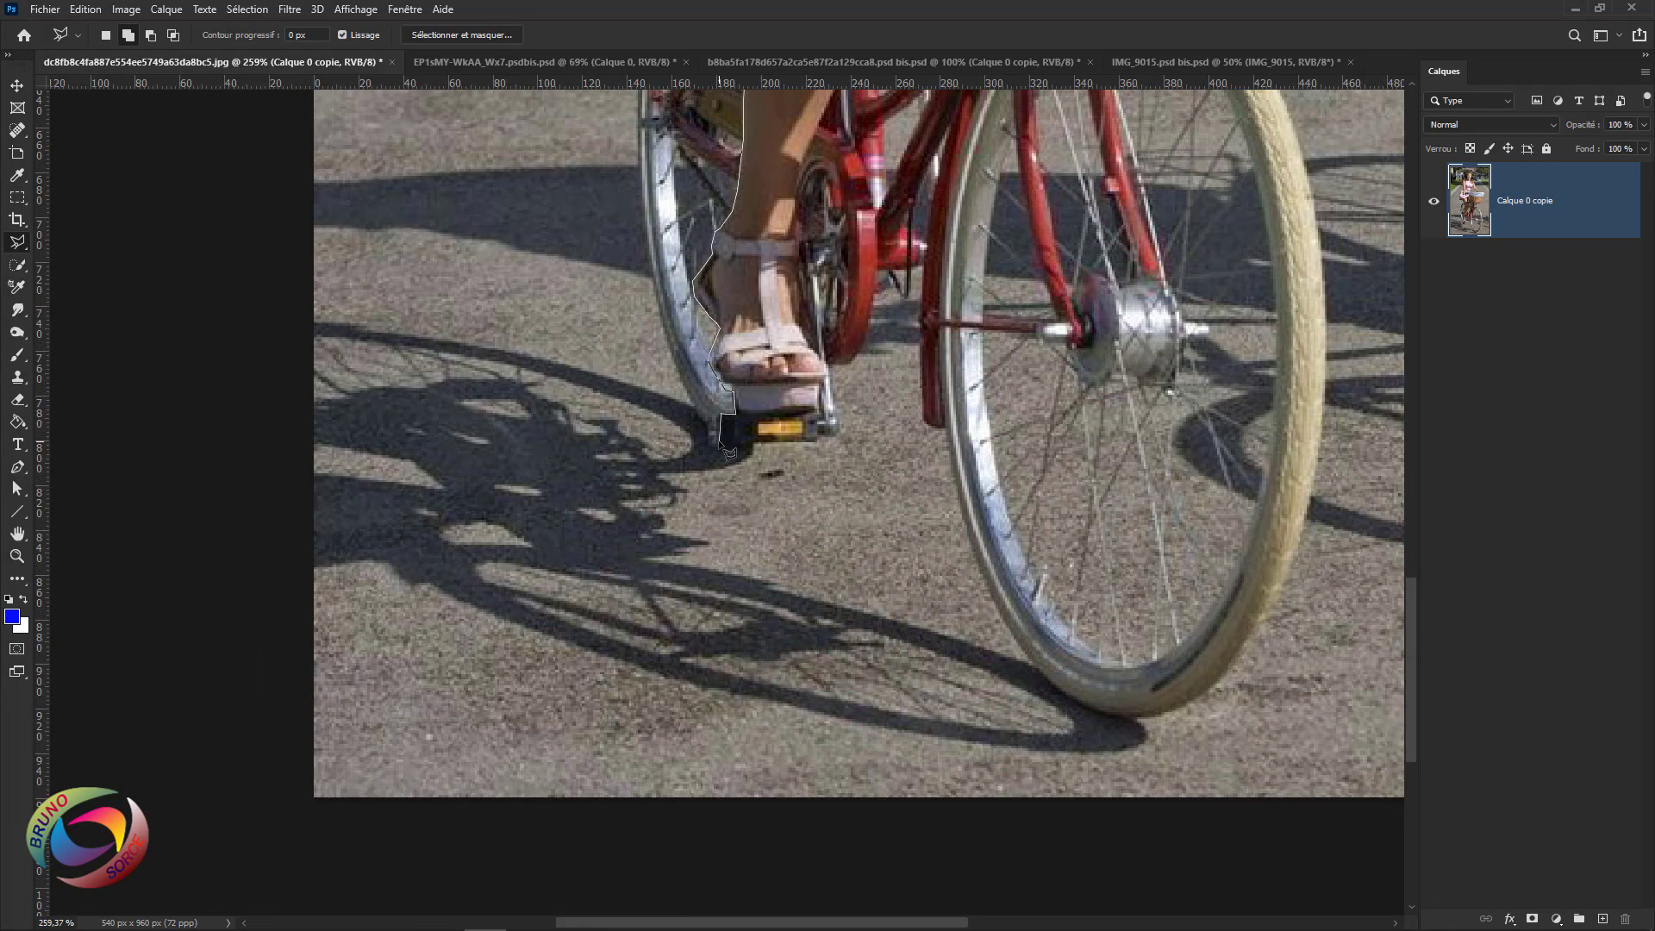
click(673, 435)
drag(458, 298, 432, 622)
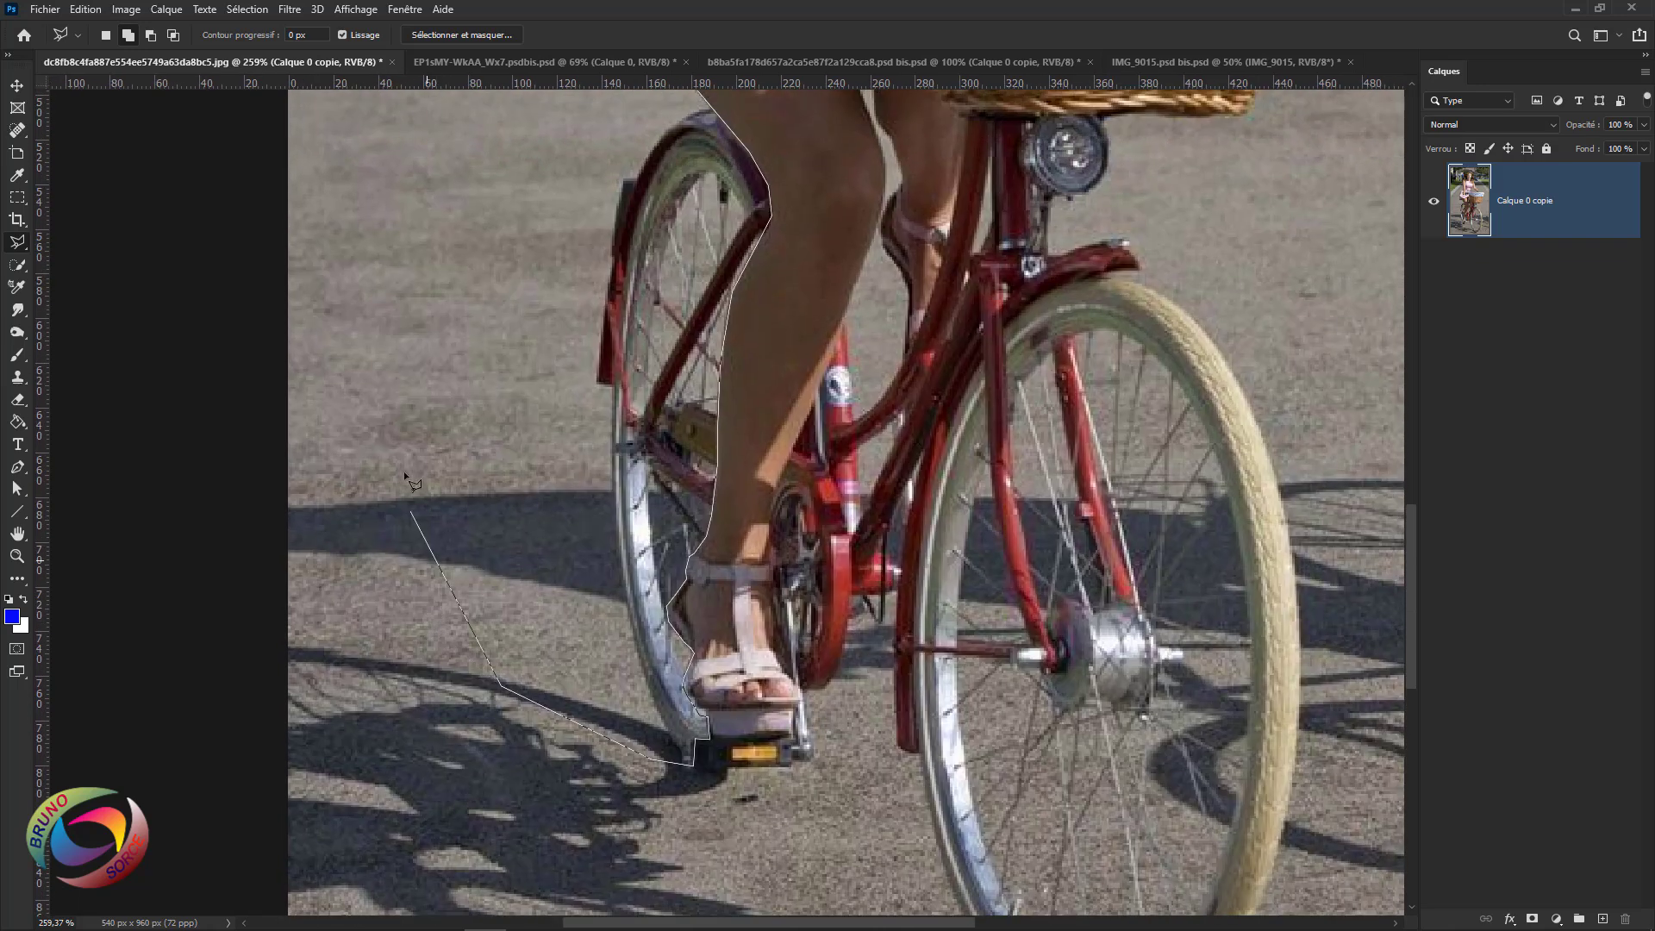
click(538, 113)
drag(557, 195, 498, 479)
click(640, 378)
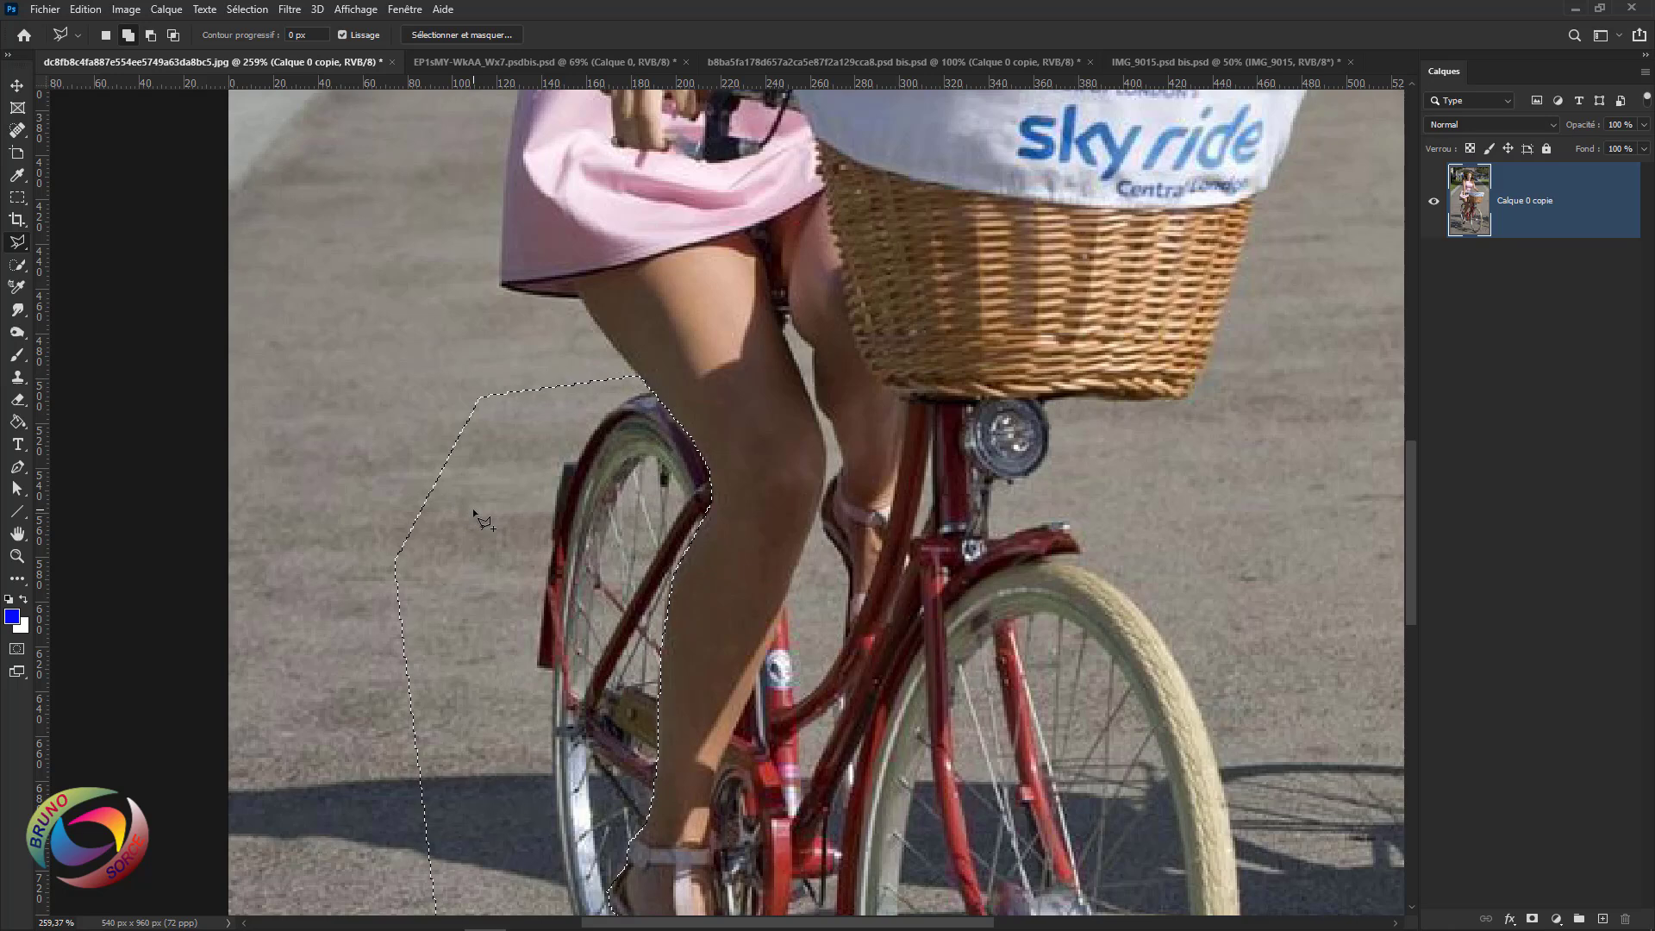
Sample the pavement beside the selection with the Clone Stamp and clone it over the upper rear wheel down to the shadow band.
key(s)
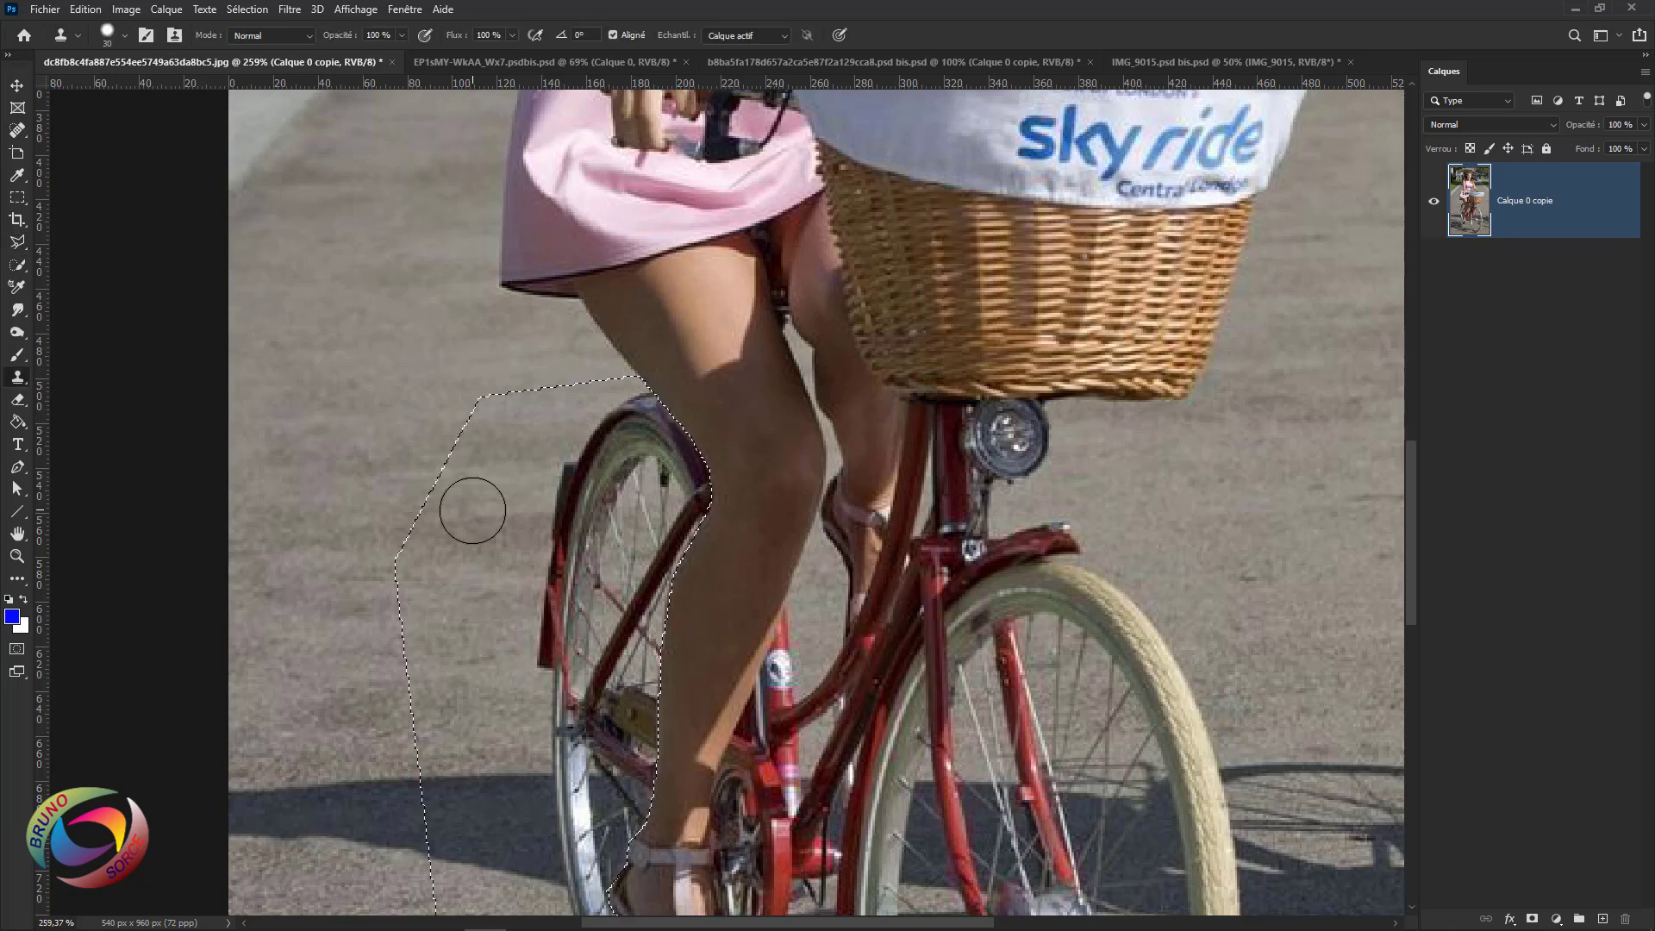
alt+click(305, 540)
mouse_move(568, 557)
mouse_down()
mouse_move(579, 583)
mouse_move(568, 557)
mouse_move(586, 543)
mouse_move(685, 531)
mouse_move(664, 423)
mouse_move(638, 396)
mouse_move(675, 586)
mouse_move(641, 502)
mouse_move(592, 462)
mouse_move(543, 525)
mouse_move(577, 546)
mouse_up()
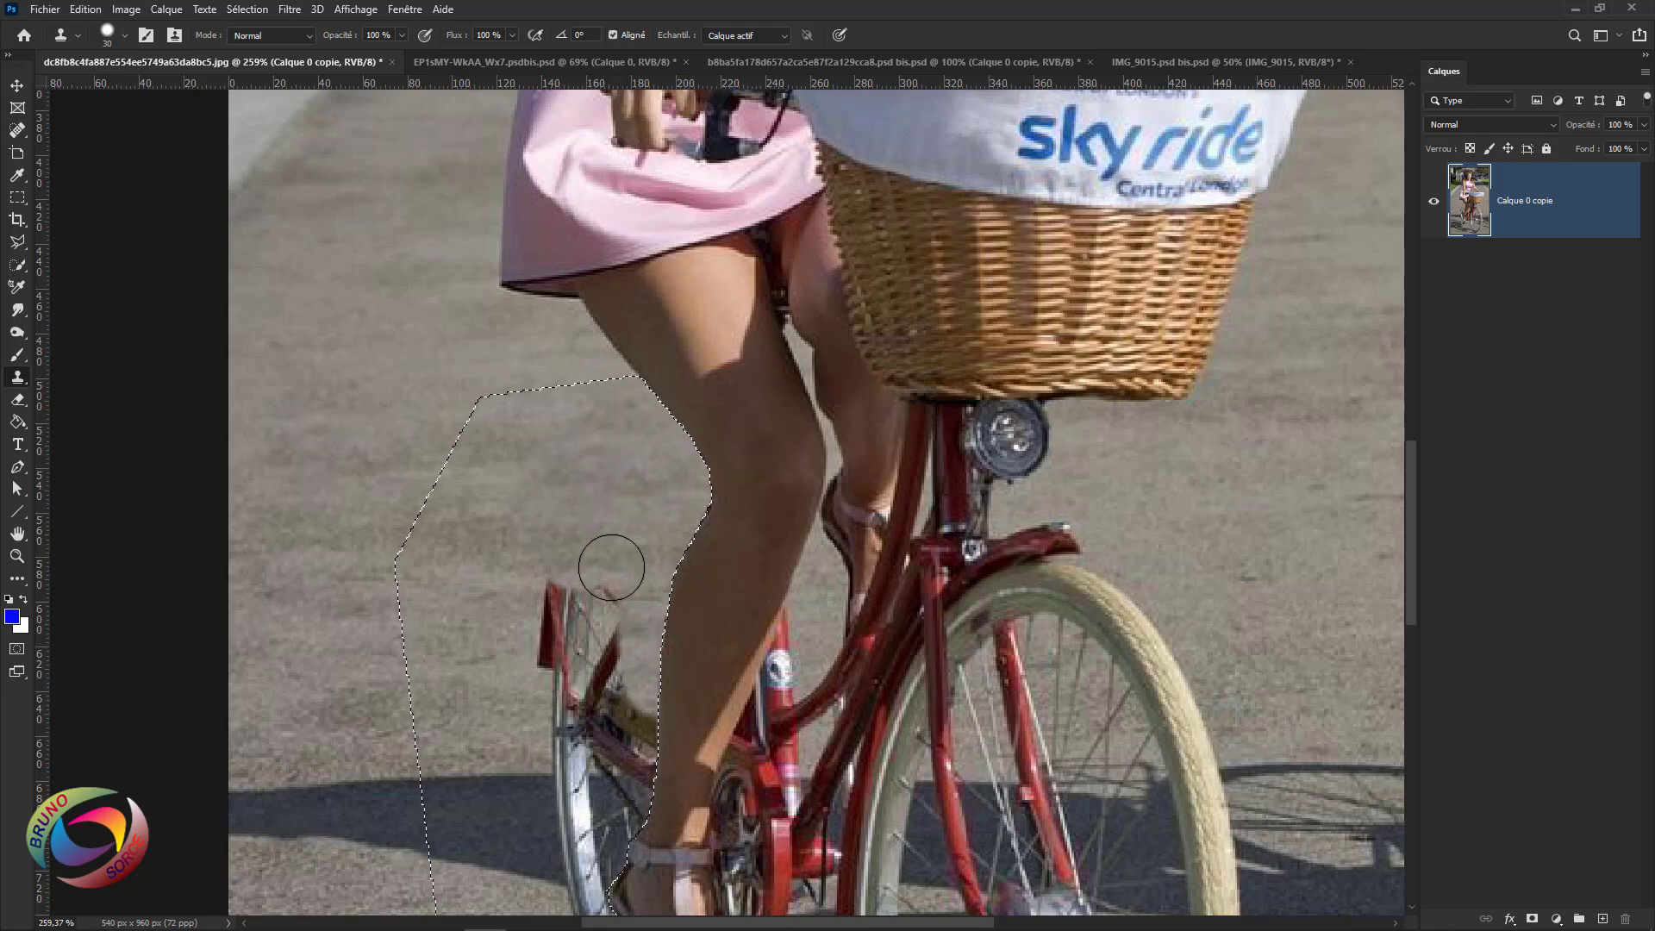
drag(680, 642, 723, 367)
mouse_move(561, 406)
mouse_down()
mouse_move(630, 410)
mouse_move(657, 372)
mouse_move(562, 350)
mouse_move(638, 327)
mouse_move(576, 444)
mouse_move(684, 446)
mouse_move(584, 388)
mouse_up()
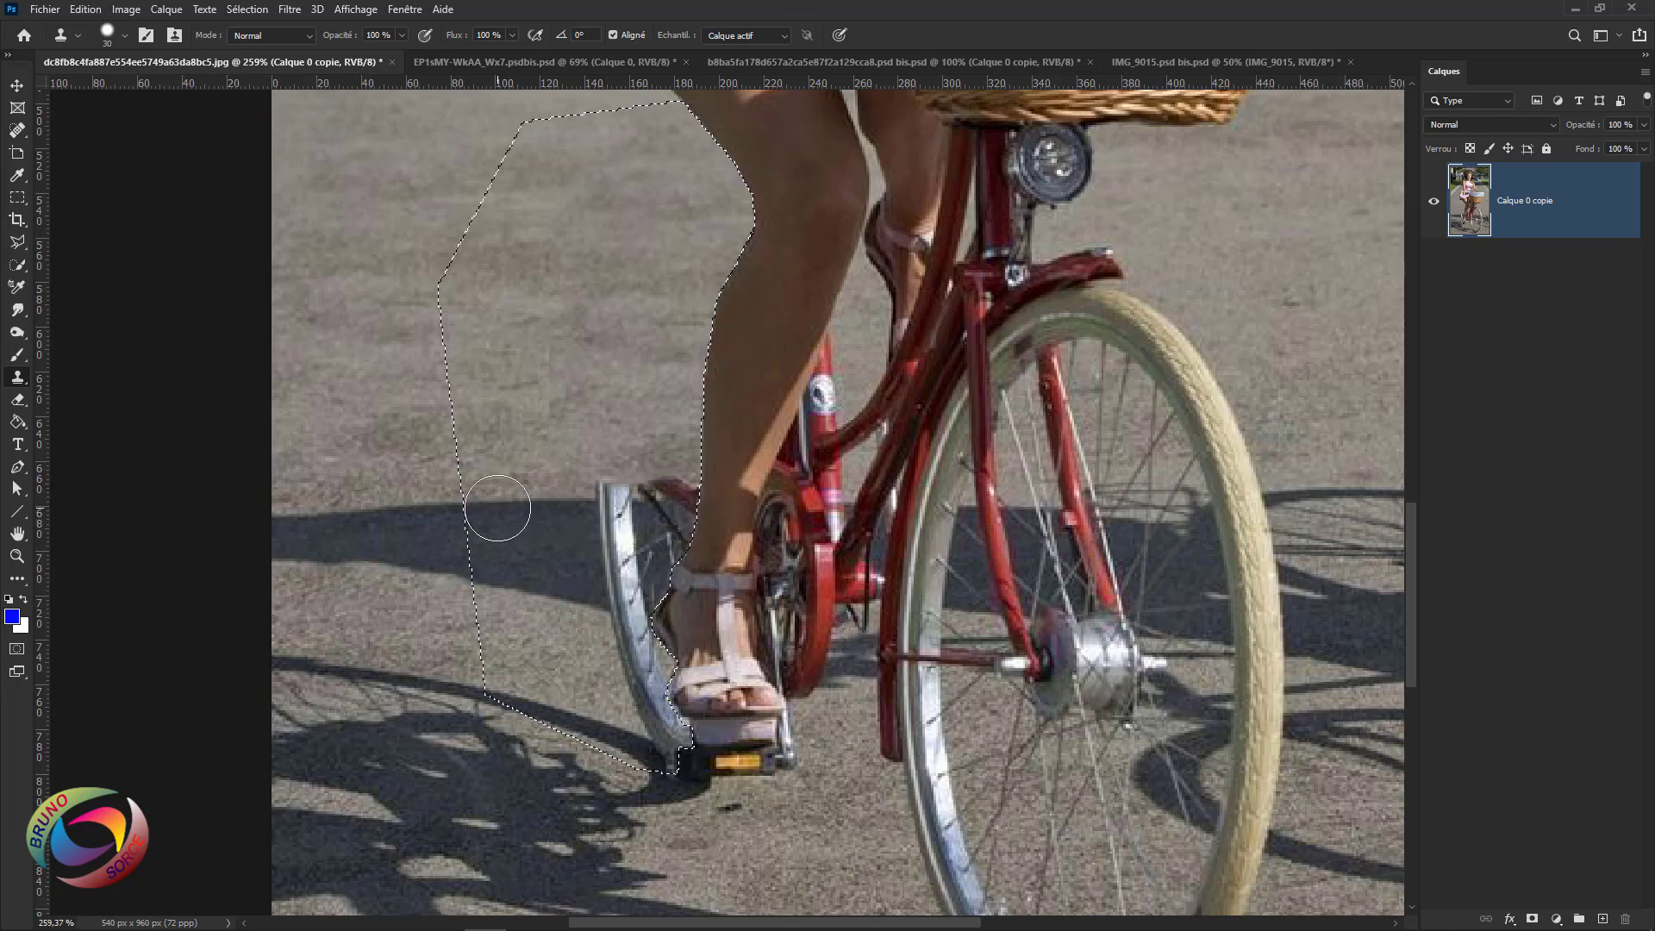
Sample the shadow band's upper edge, clone shadow and pavement over the rest of the rear wheel, and deselect.
alt+click(498, 507)
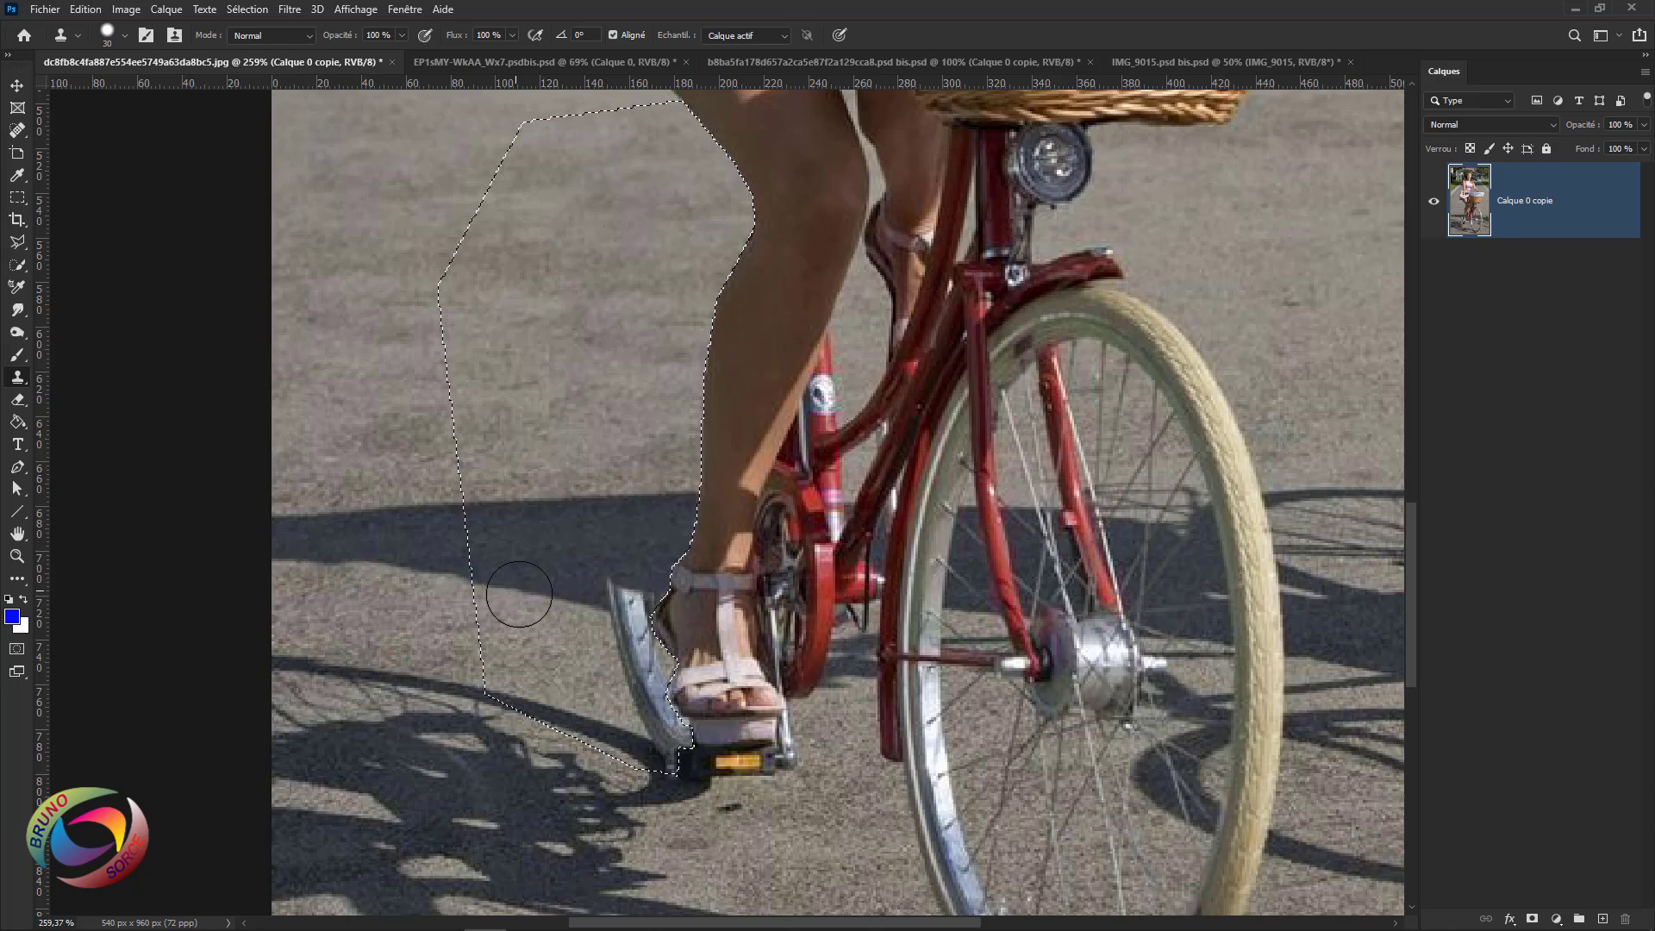
mouse_move(588, 607)
mouse_down()
mouse_move(623, 614)
mouse_move(669, 748)
mouse_move(670, 730)
mouse_up()
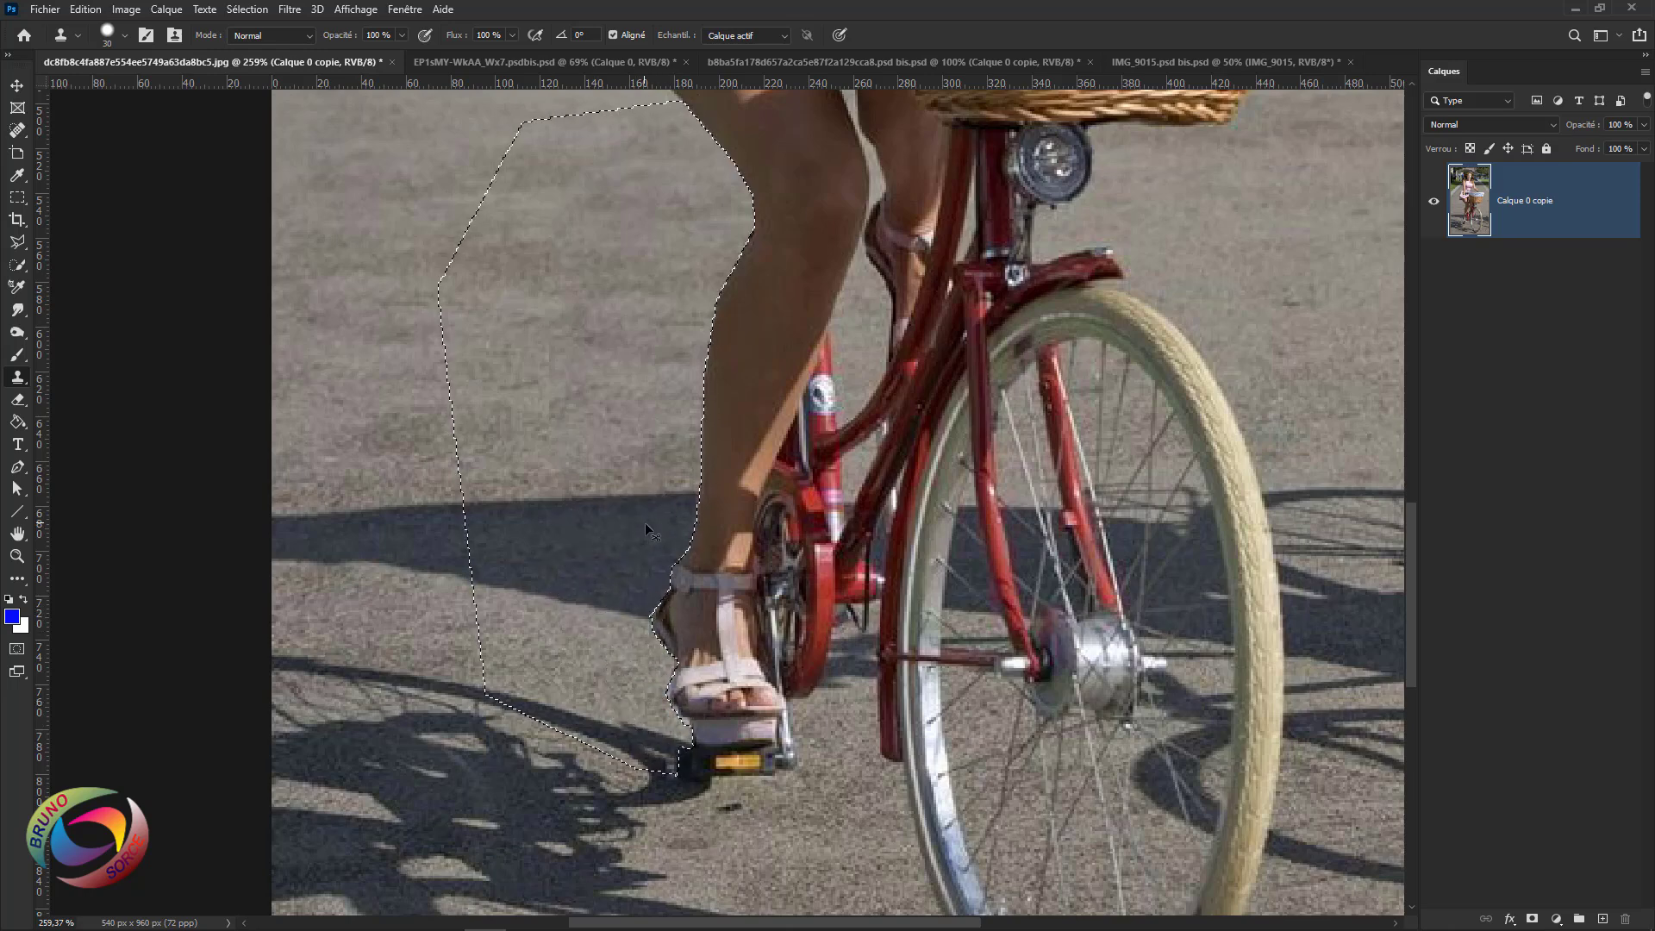
key(ctrl+d)
scroll(627, 534, down, 5)
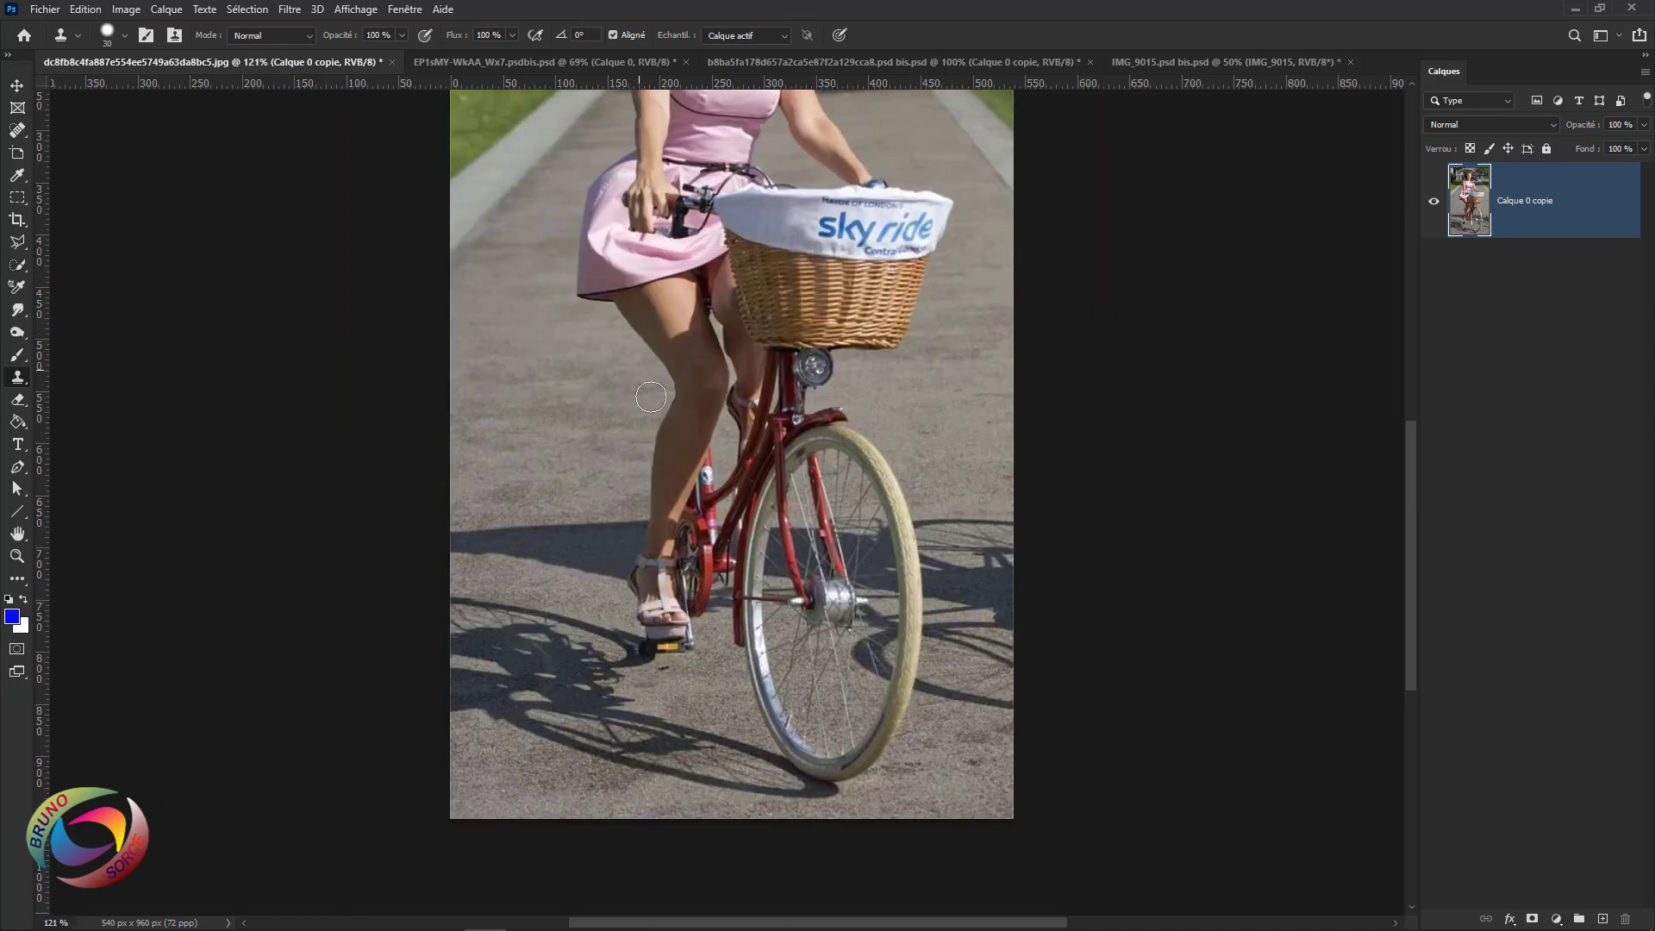
Reduce the Clone Stamp brush to 10 px and sample the pavement beside the knee to touch up the leg's edge.
scroll(618, 421, up, 1)
scroll(607, 448, up, 2)
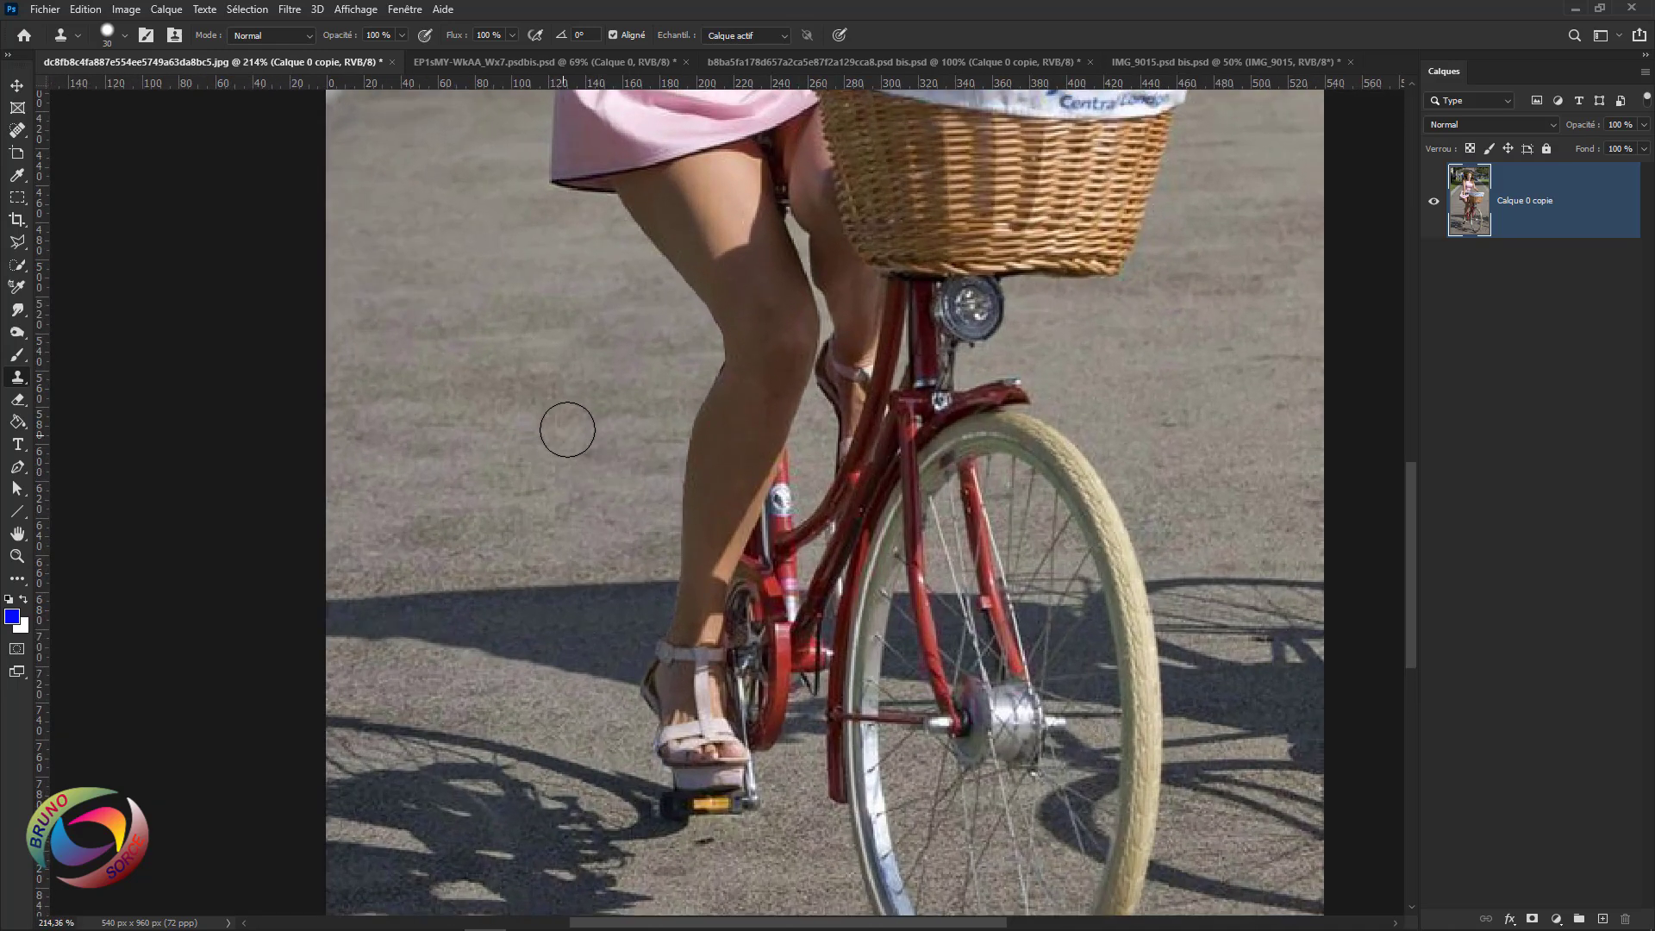
scroll(586, 396, up, 1)
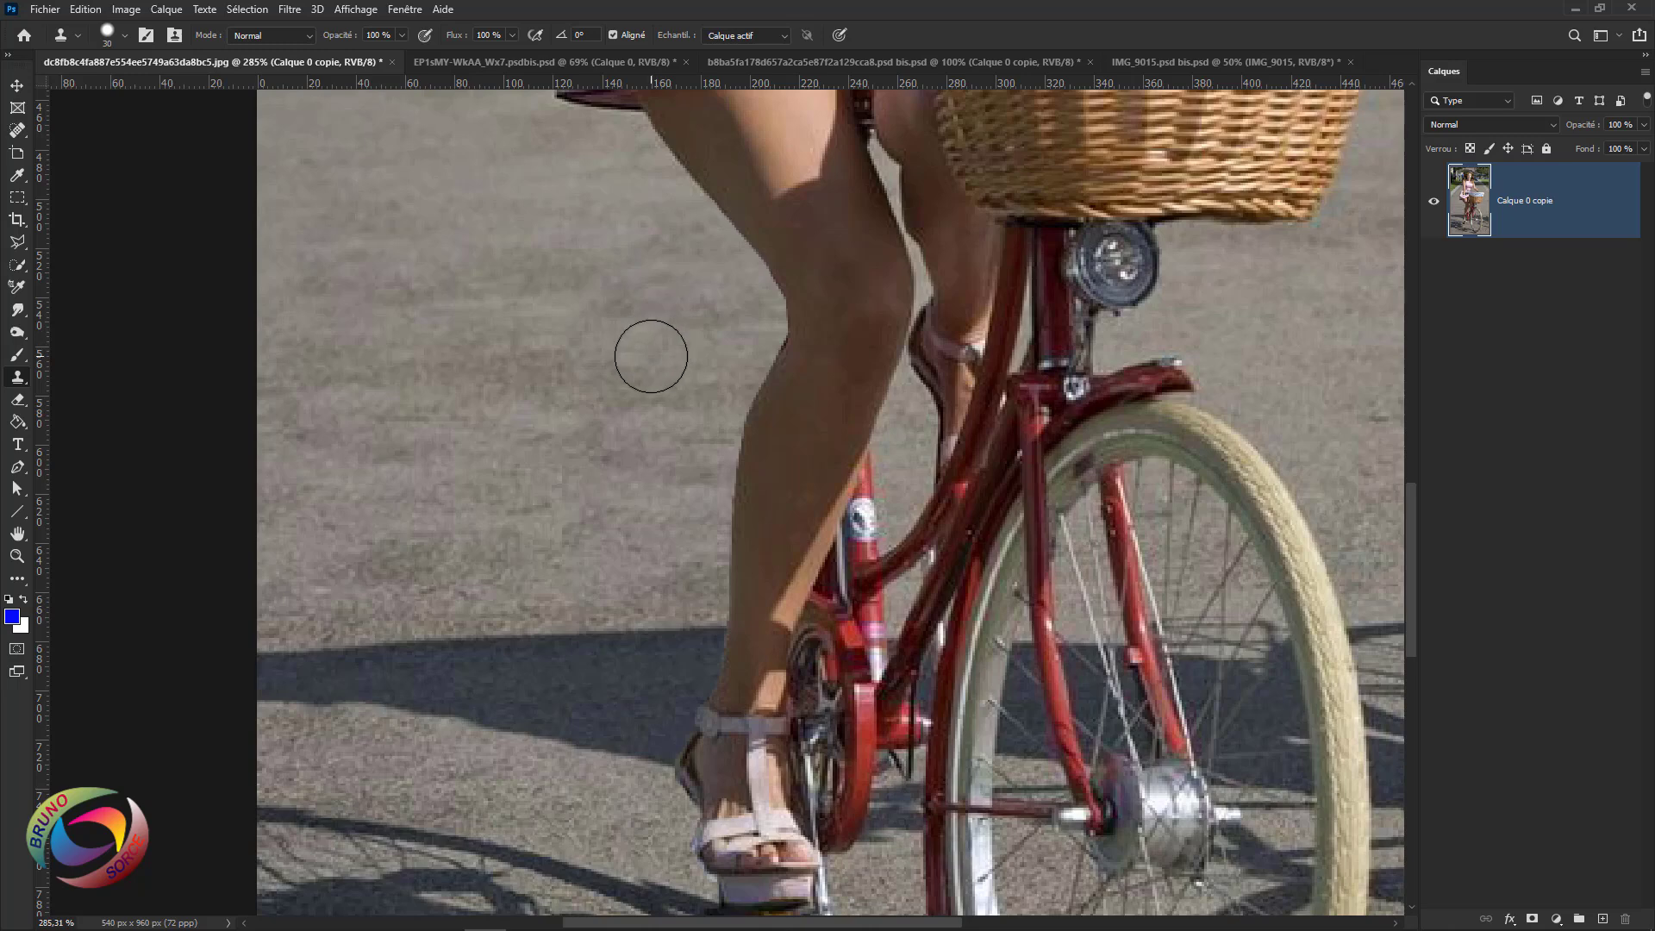
drag(657, 361, 632, 361)
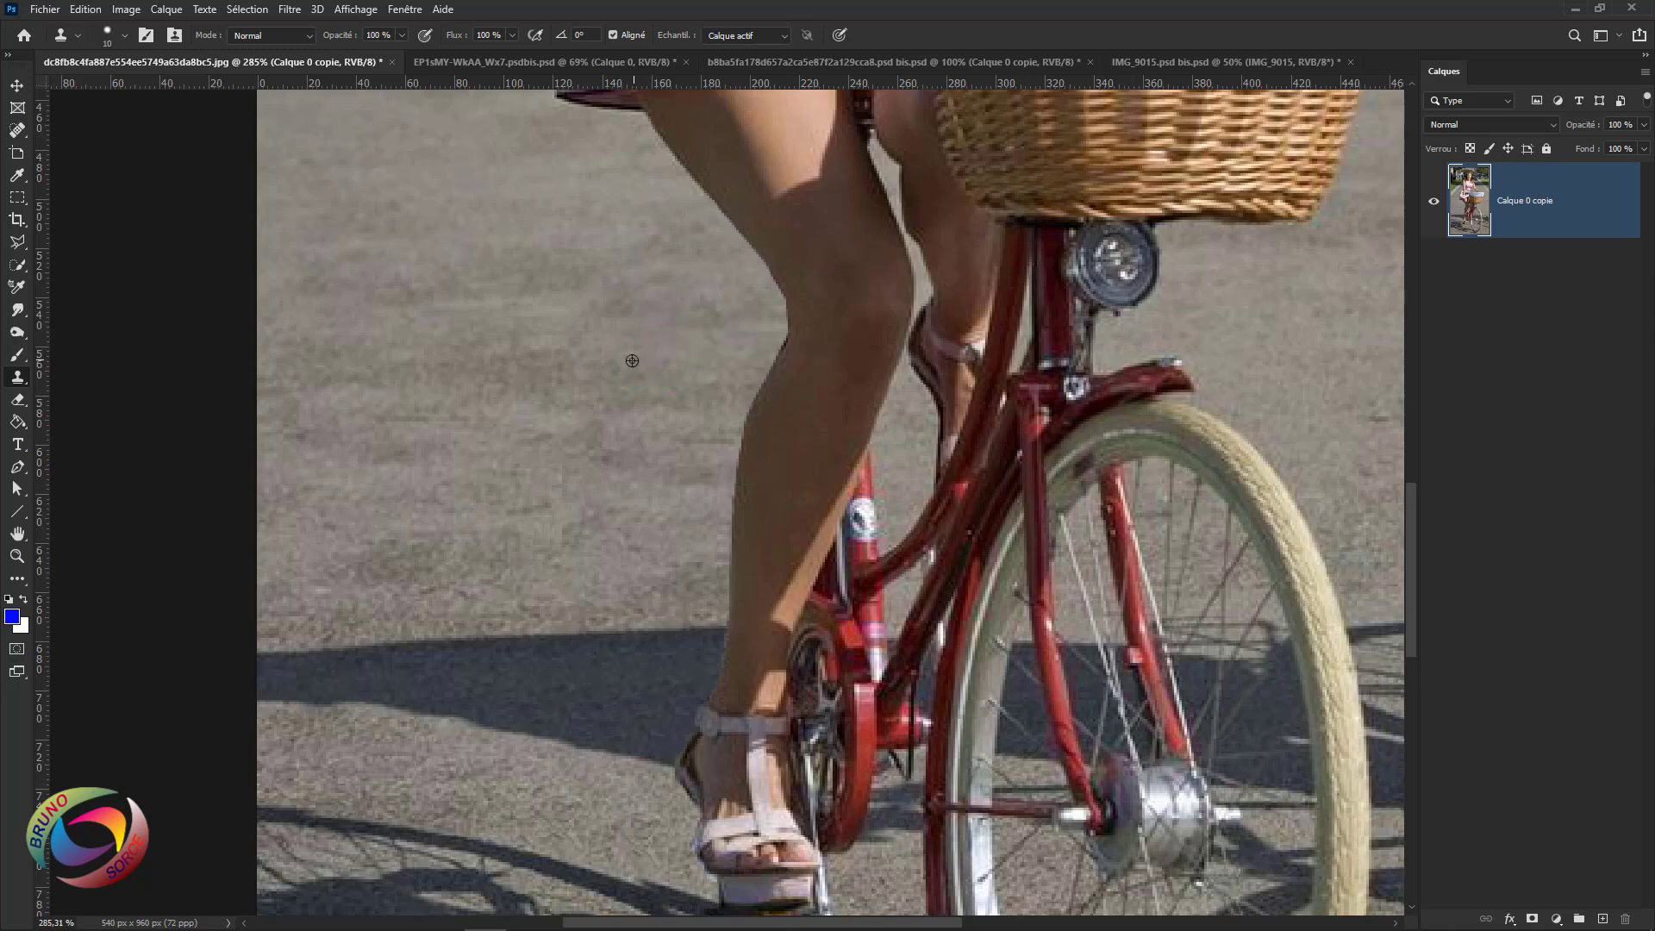
alt+click(726, 345)
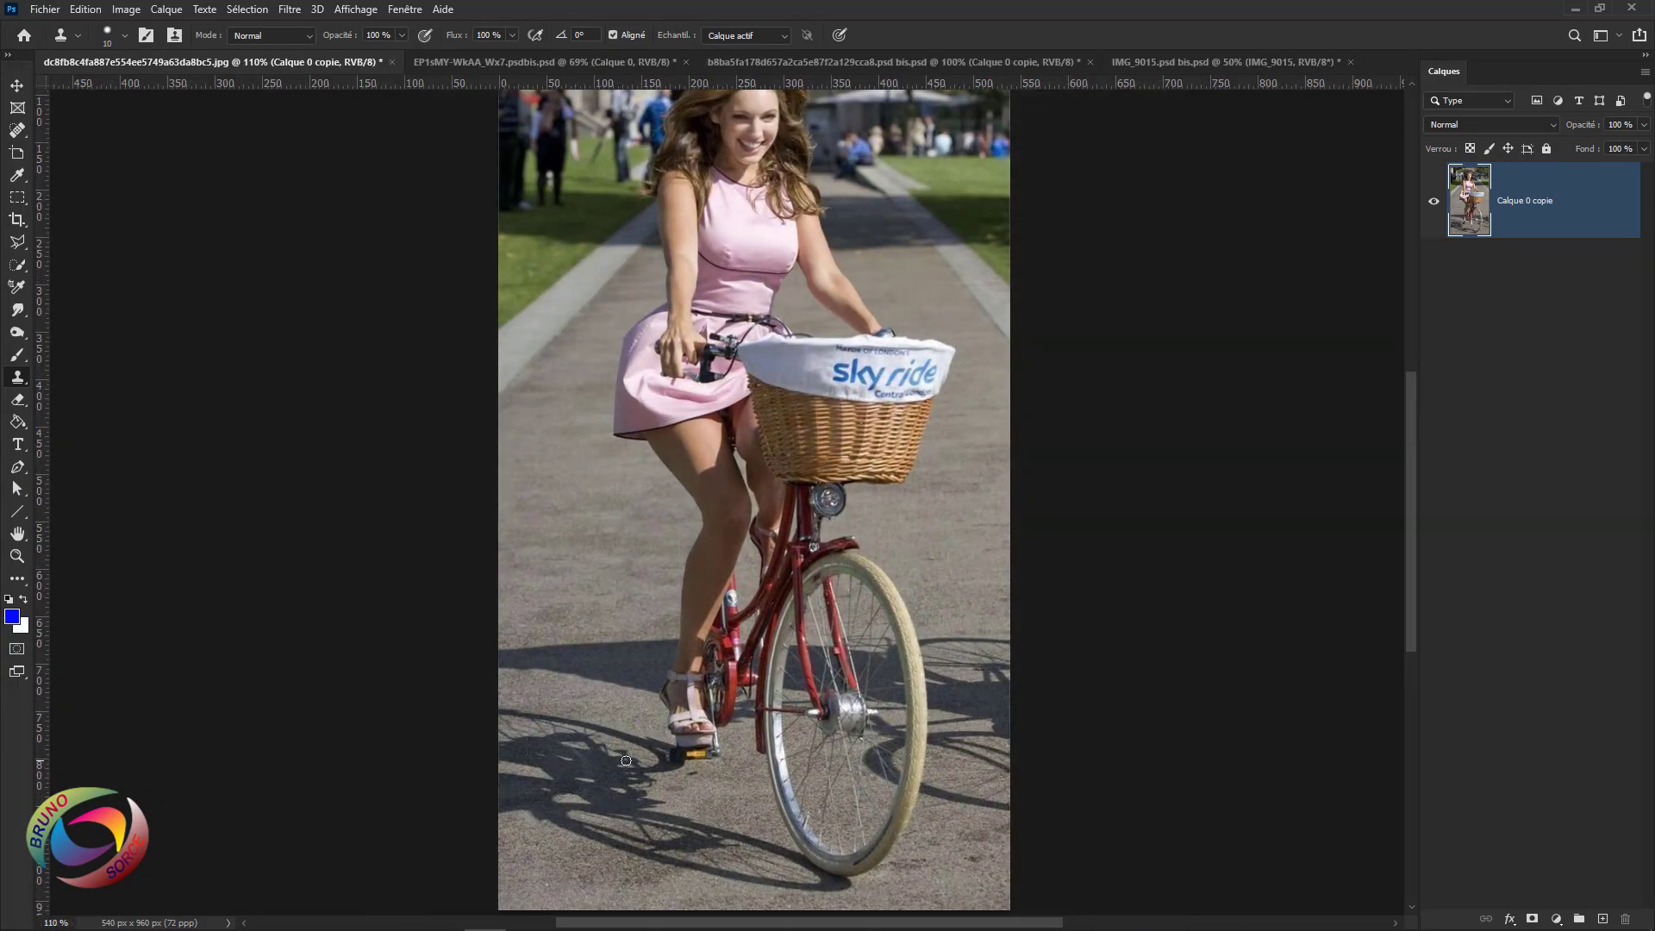
Clone pavement over the upper arc of the rear wheel's shadow and over the shadow reaching the pedal.
scroll(641, 721, up, 5)
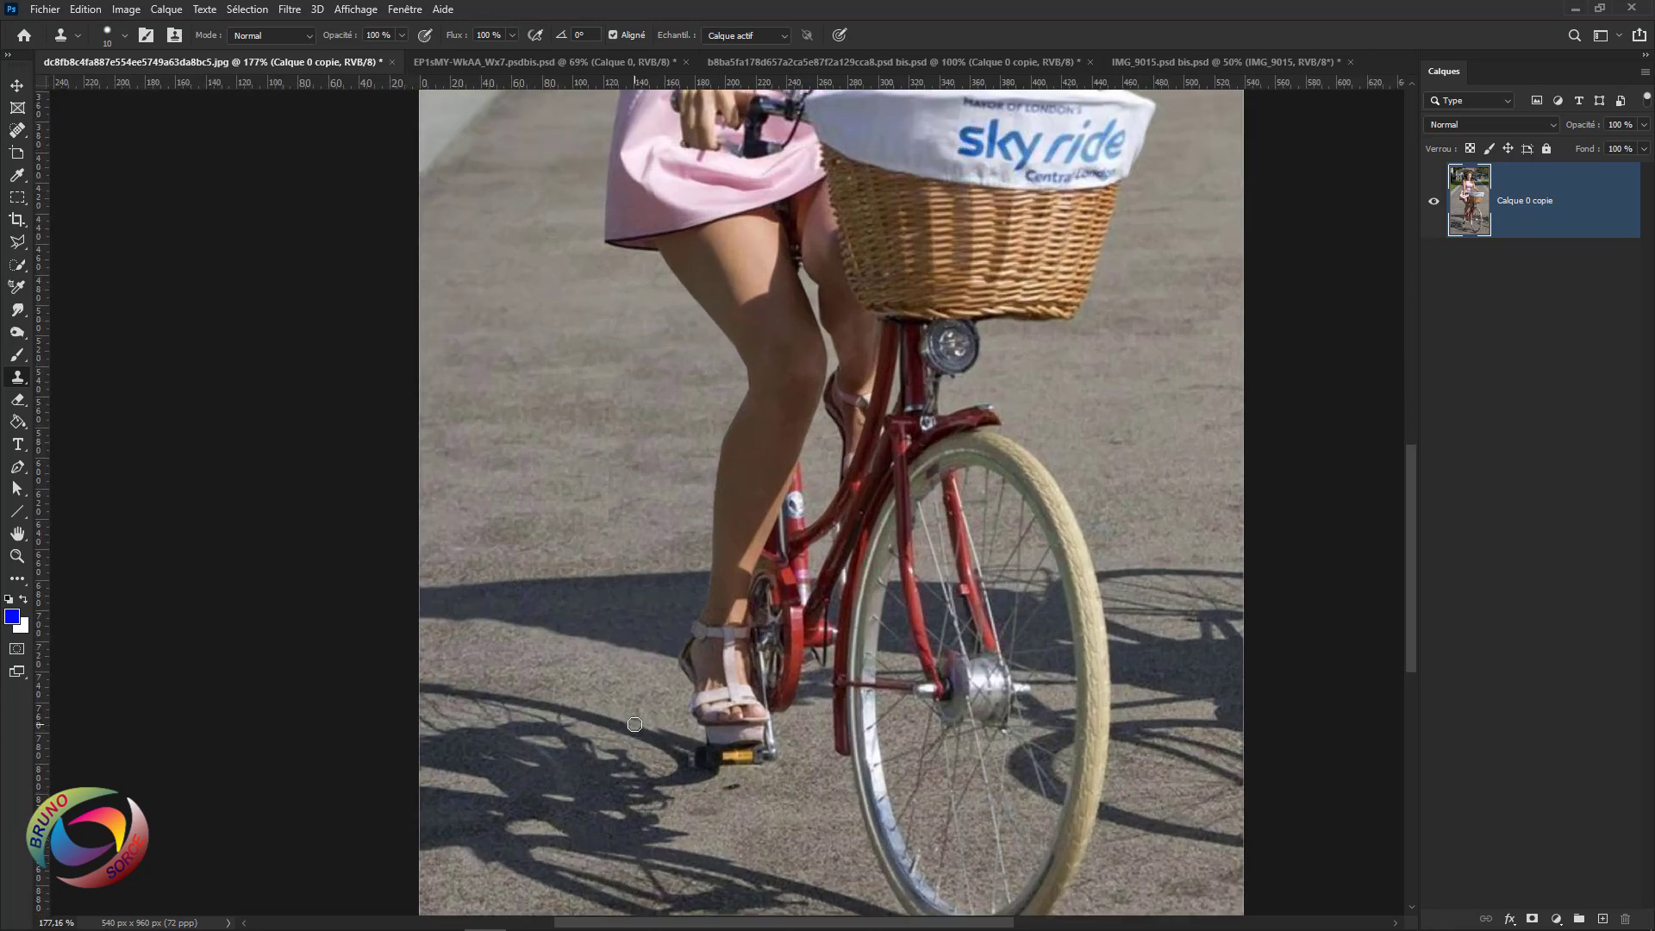
drag(676, 735, 749, 567)
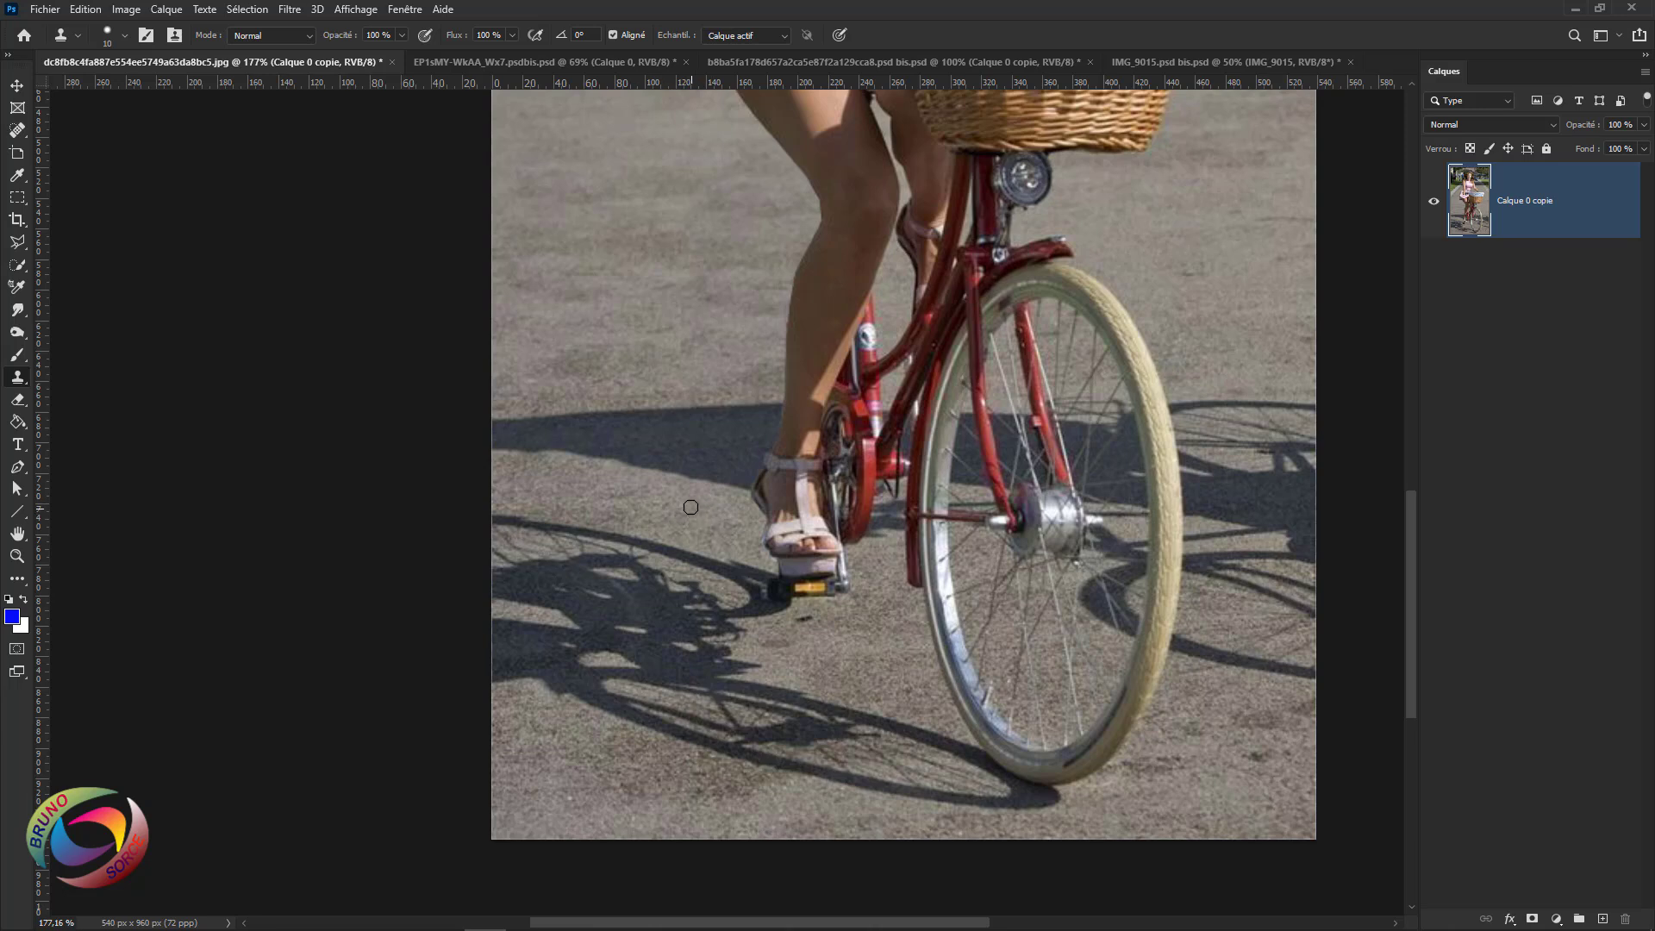
drag(687, 561, 591, 532)
mouse_move(495, 524)
mouse_down()
mouse_move(614, 559)
mouse_move(602, 550)
mouse_move(677, 552)
mouse_up()
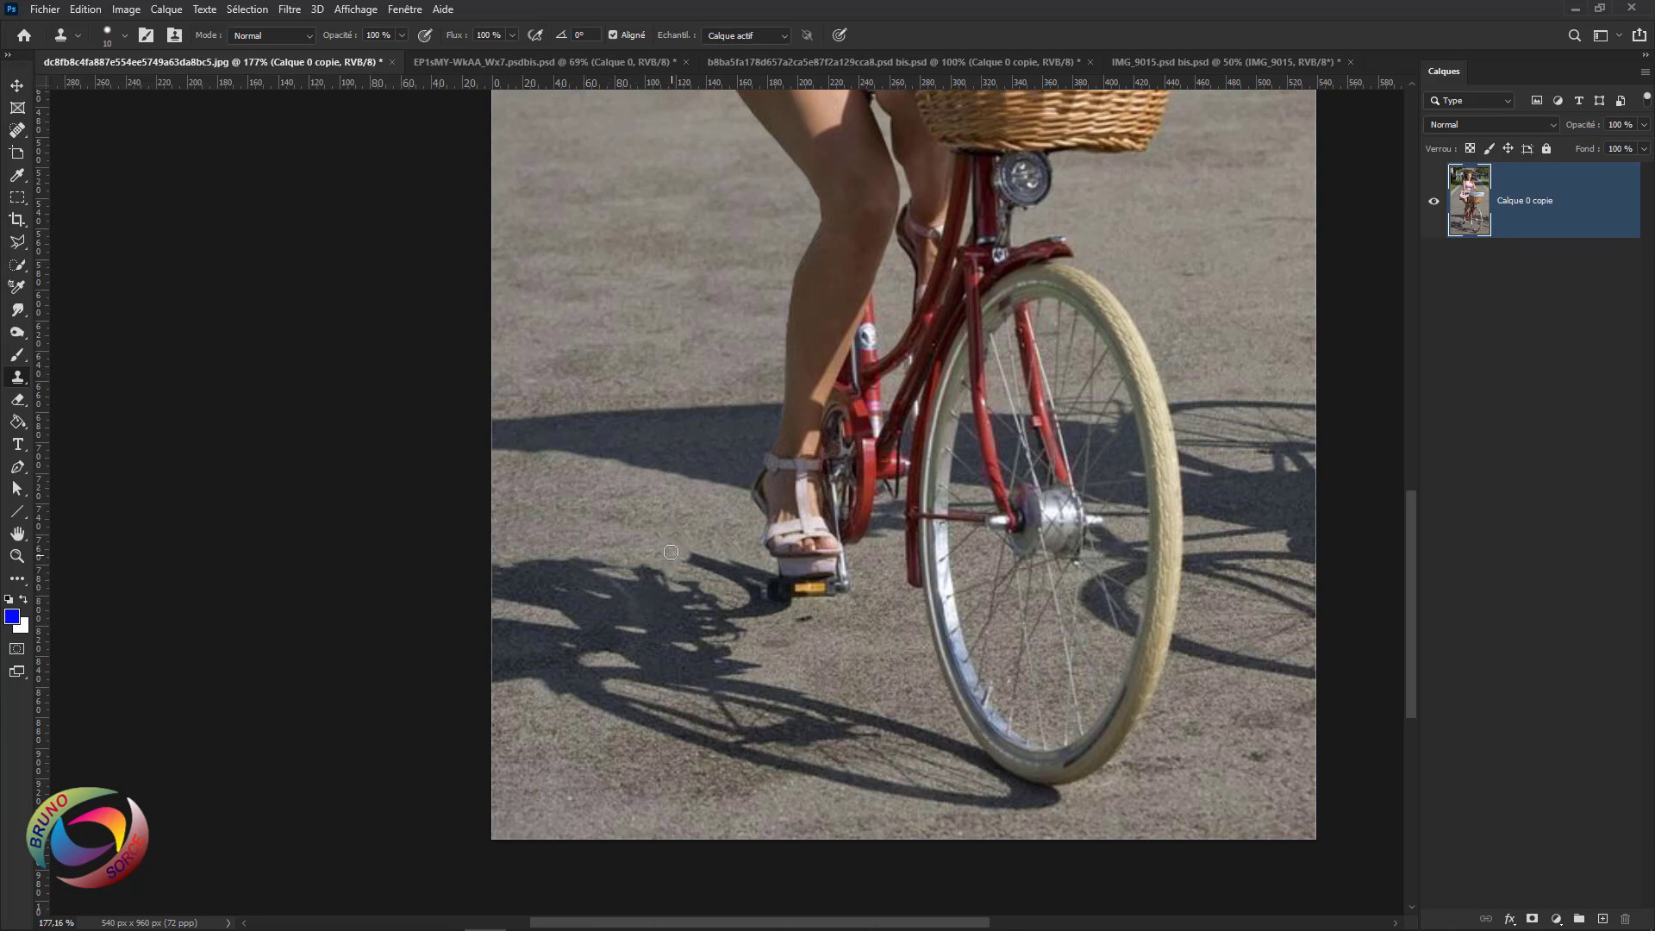
mouse_move(689, 554)
mouse_down()
mouse_move(770, 574)
mouse_move(757, 606)
mouse_move(759, 587)
mouse_move(788, 620)
mouse_move(726, 533)
mouse_move(755, 604)
mouse_up()
alt+click(725, 534)
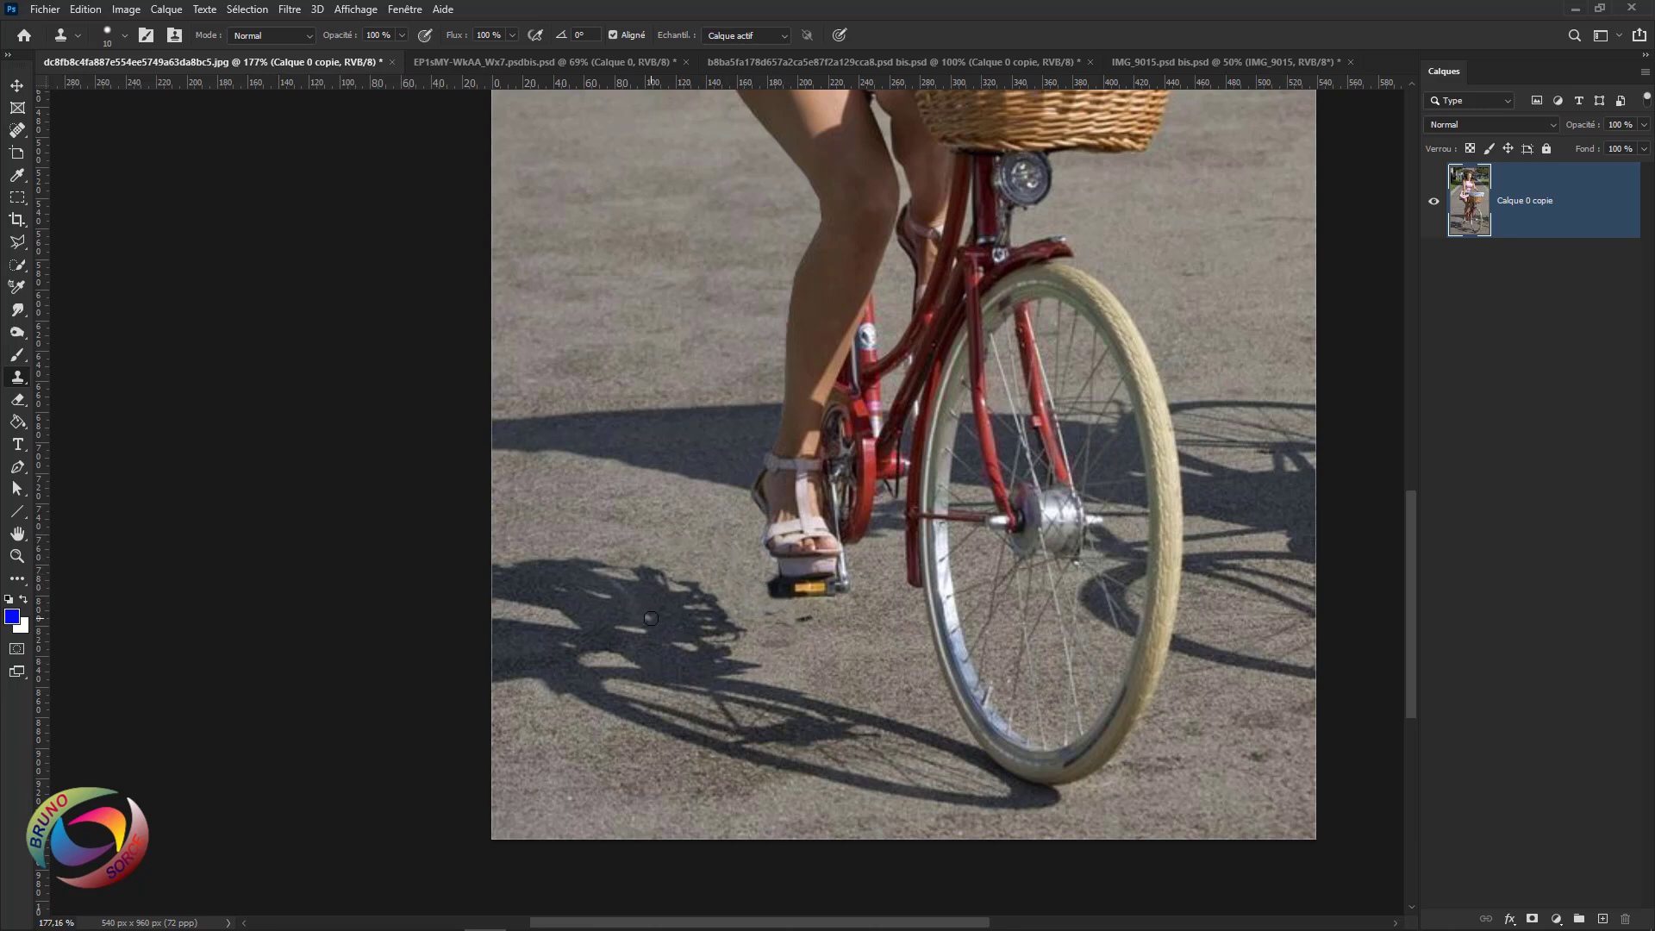
Sample clean pavement inside and beside the remaining wheel shadow and clone it over the shadow's upper edge.
alt+click(641, 600)
click(637, 576)
mouse_move(589, 568)
mouse_down()
mouse_move(629, 587)
mouse_move(592, 569)
mouse_up()
alt+click(769, 639)
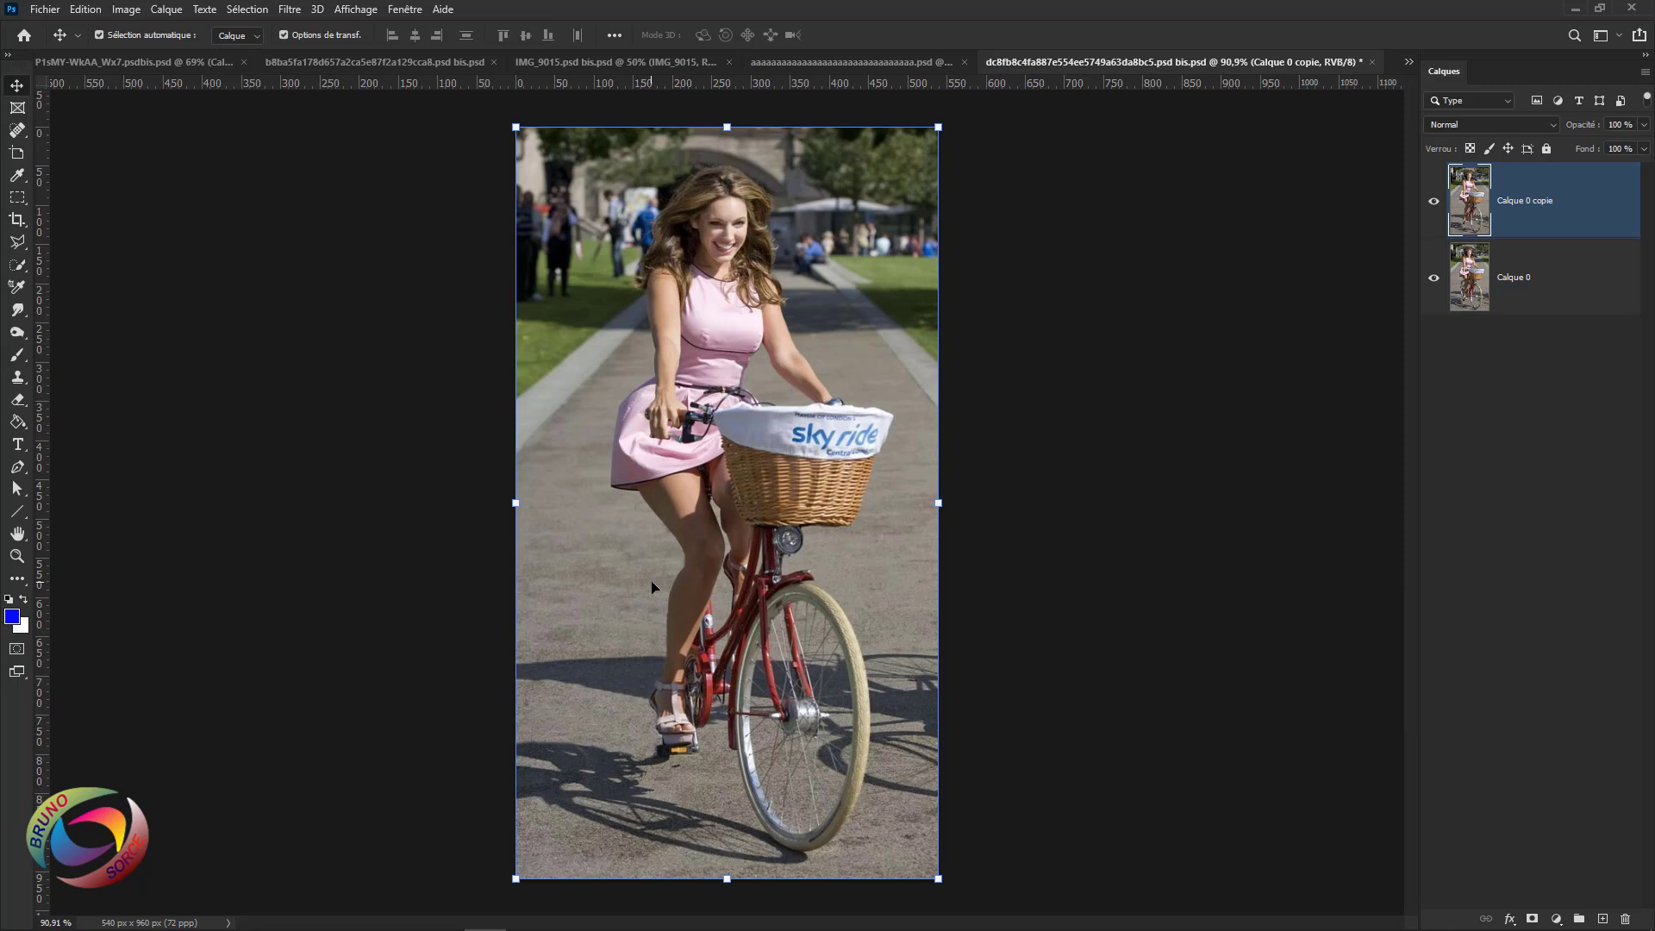
Select the Calque 0 copie layer and toggle its visibility to compare the original photo with the retouched one.
click(1134, 468)
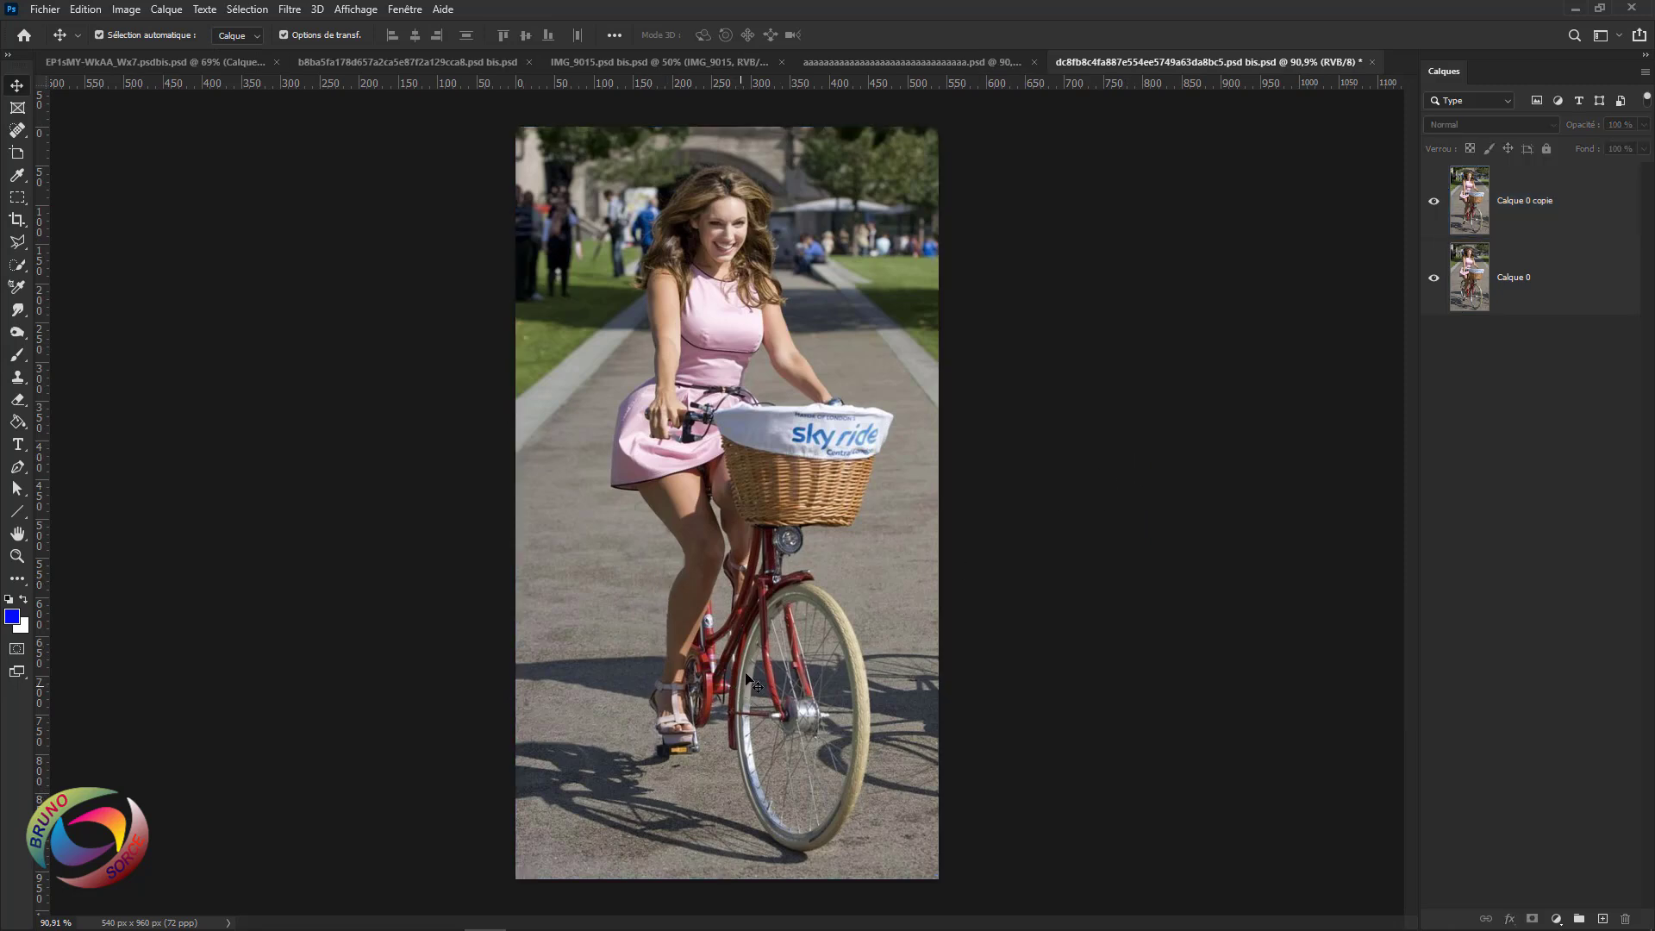
click(1557, 219)
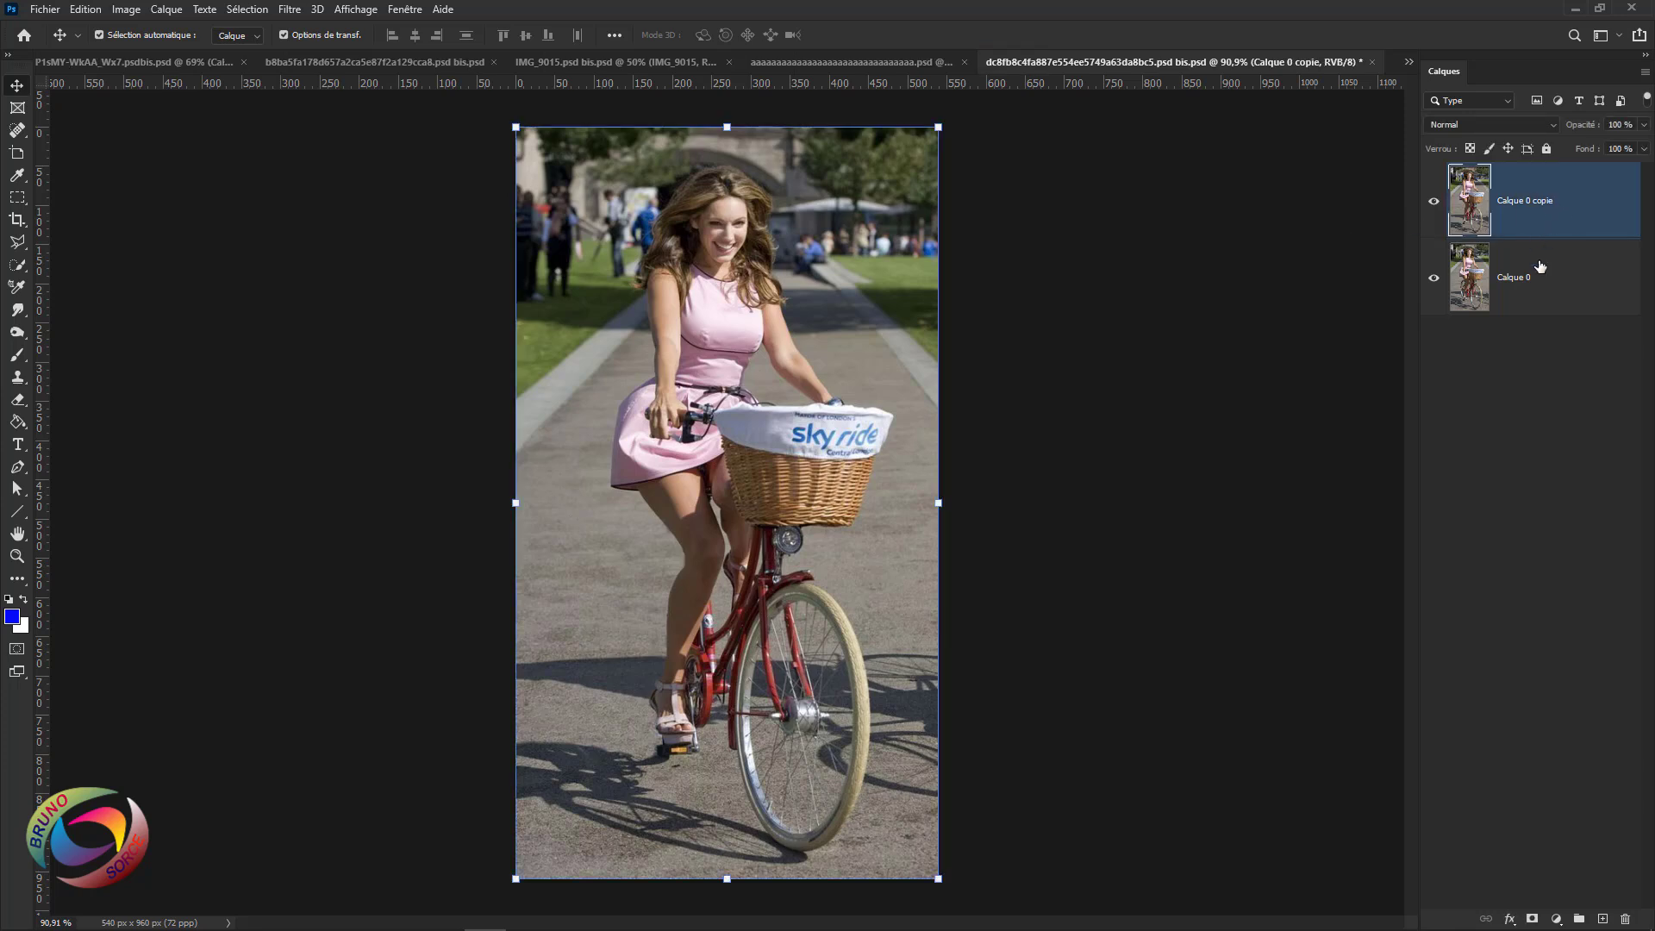
click(1436, 203)
click(1435, 204)
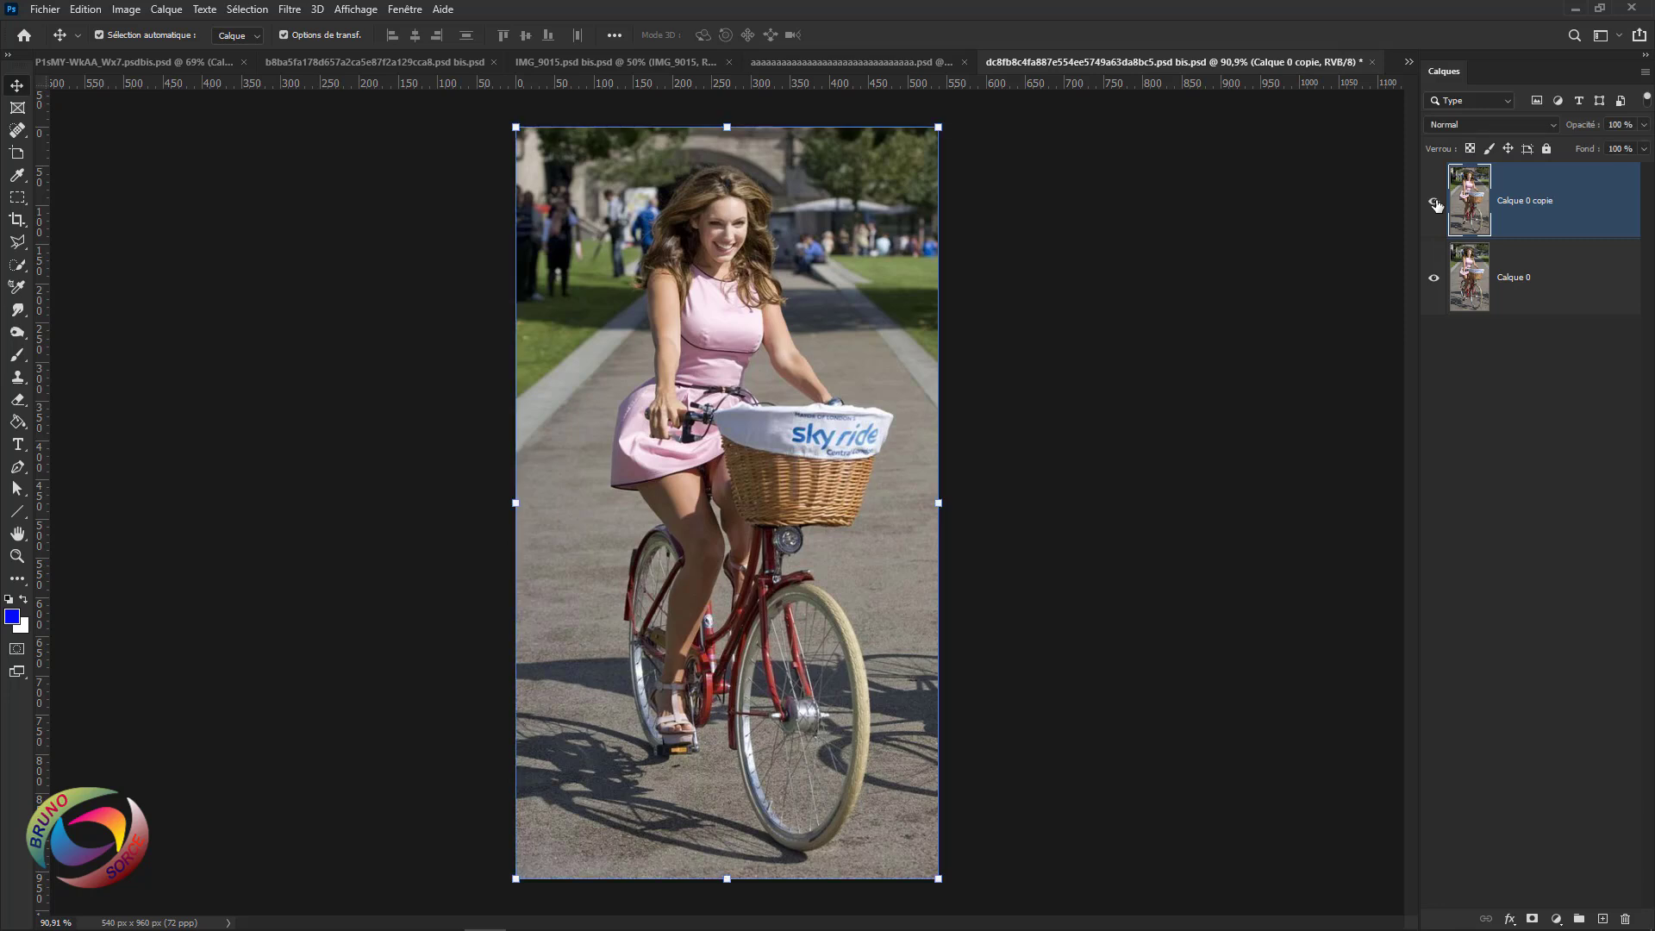
click(1436, 204)
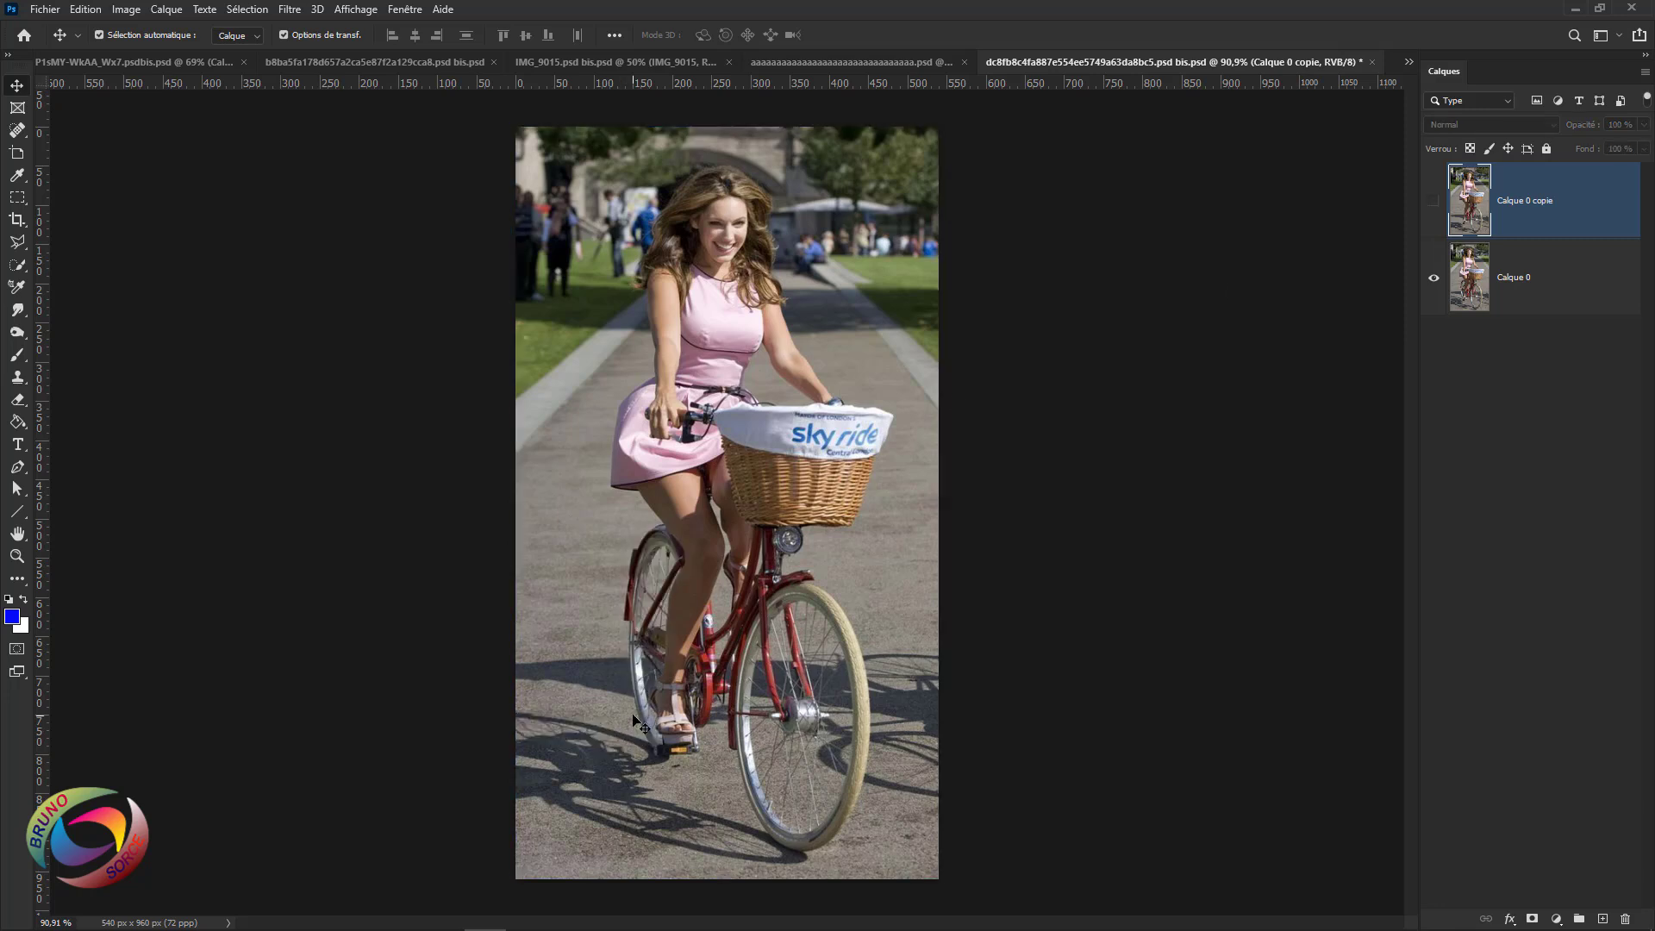
click(1435, 205)
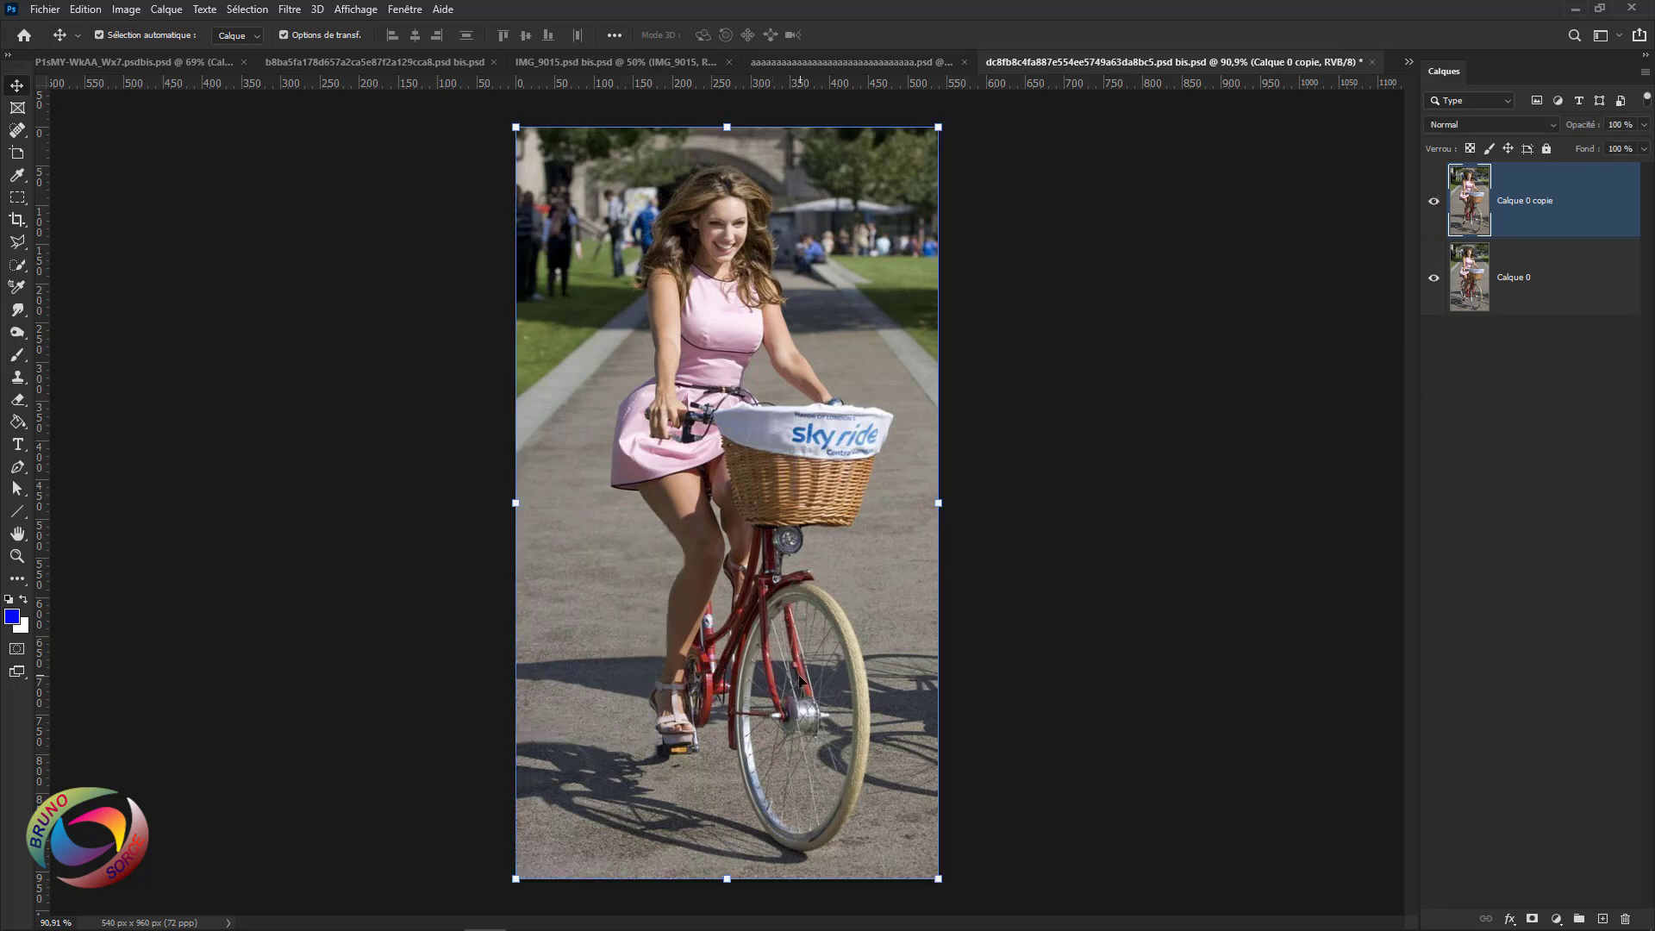
scroll(747, 683, up, 2)
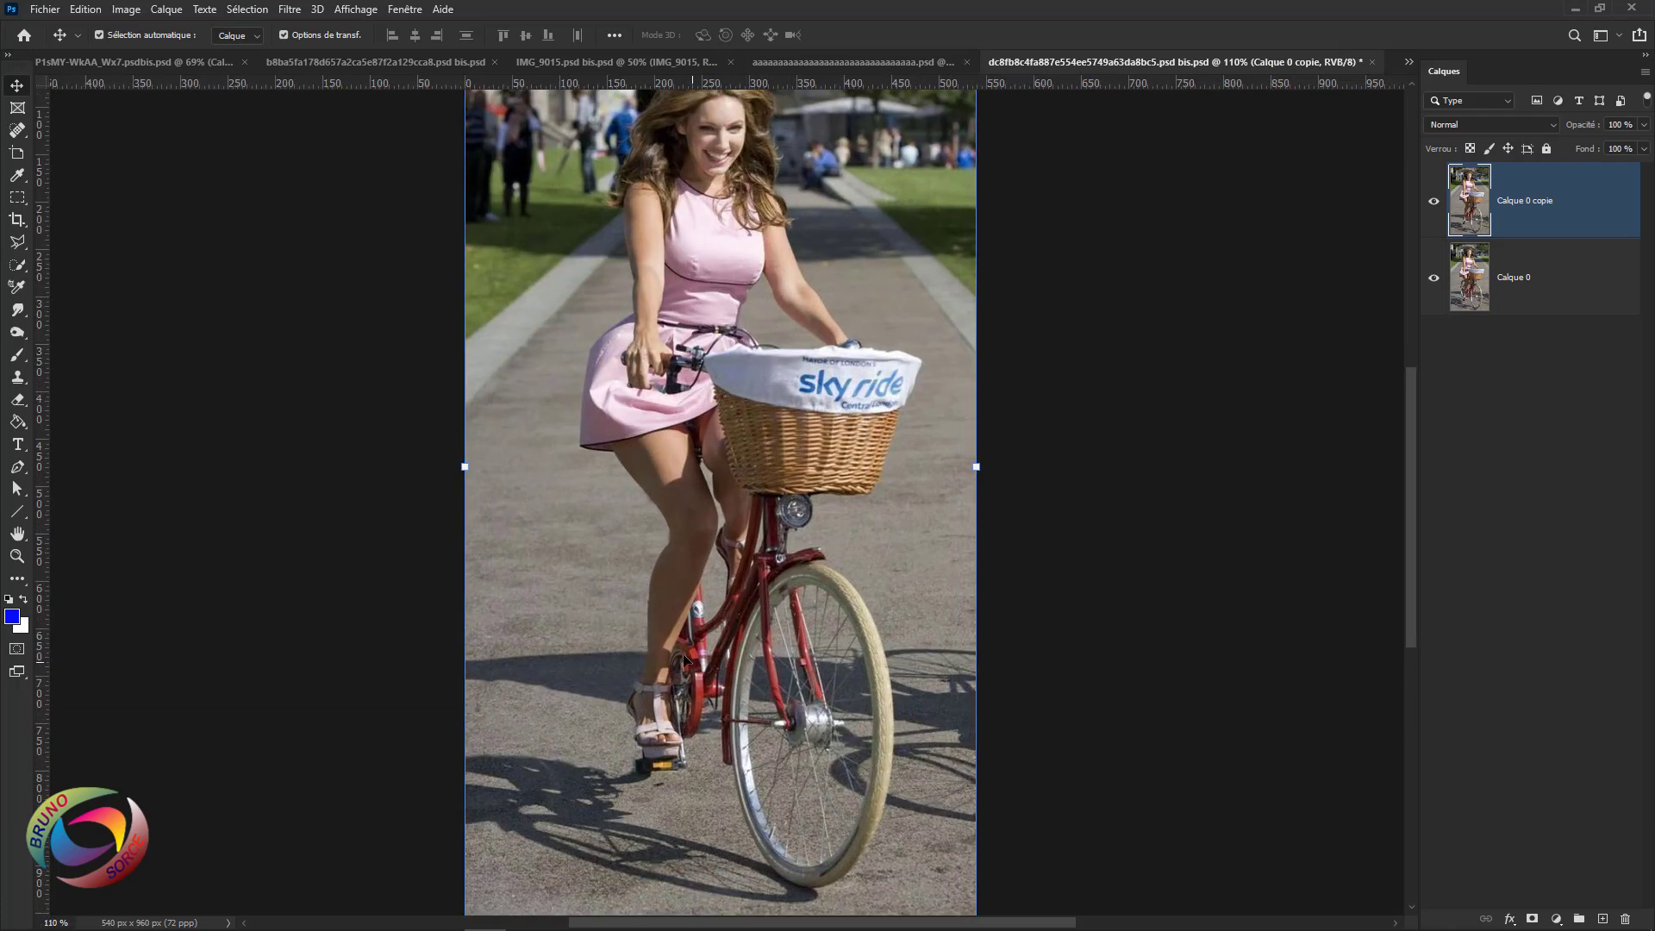